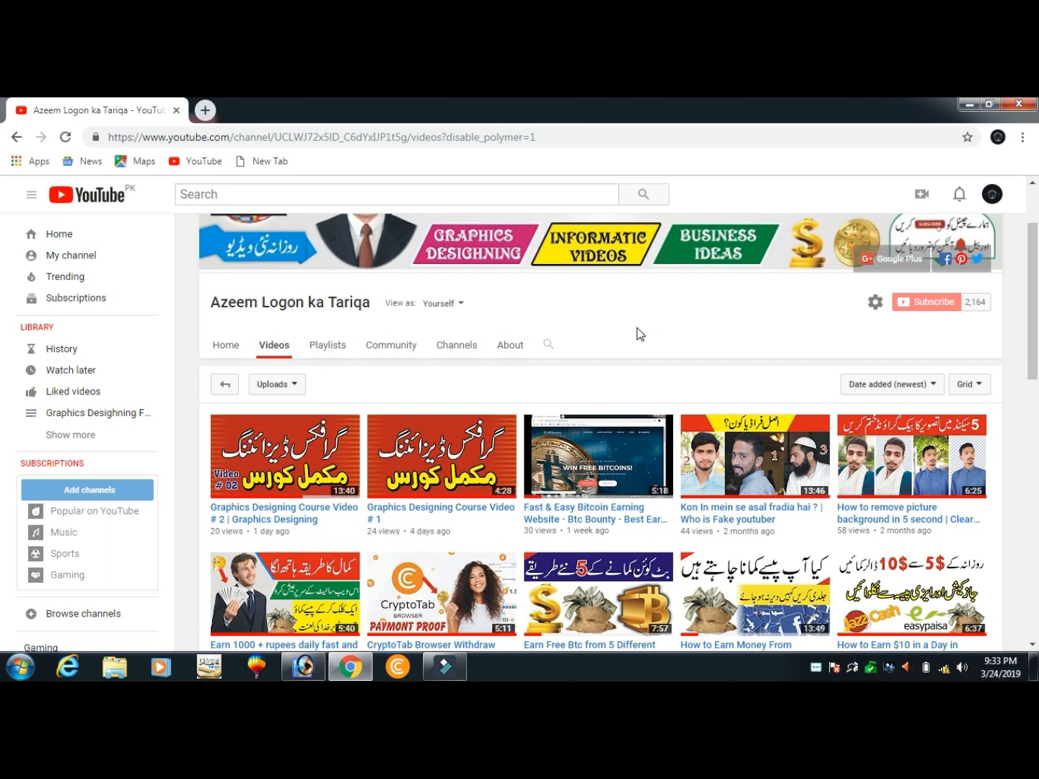
scroll(637, 333, "down", 1)
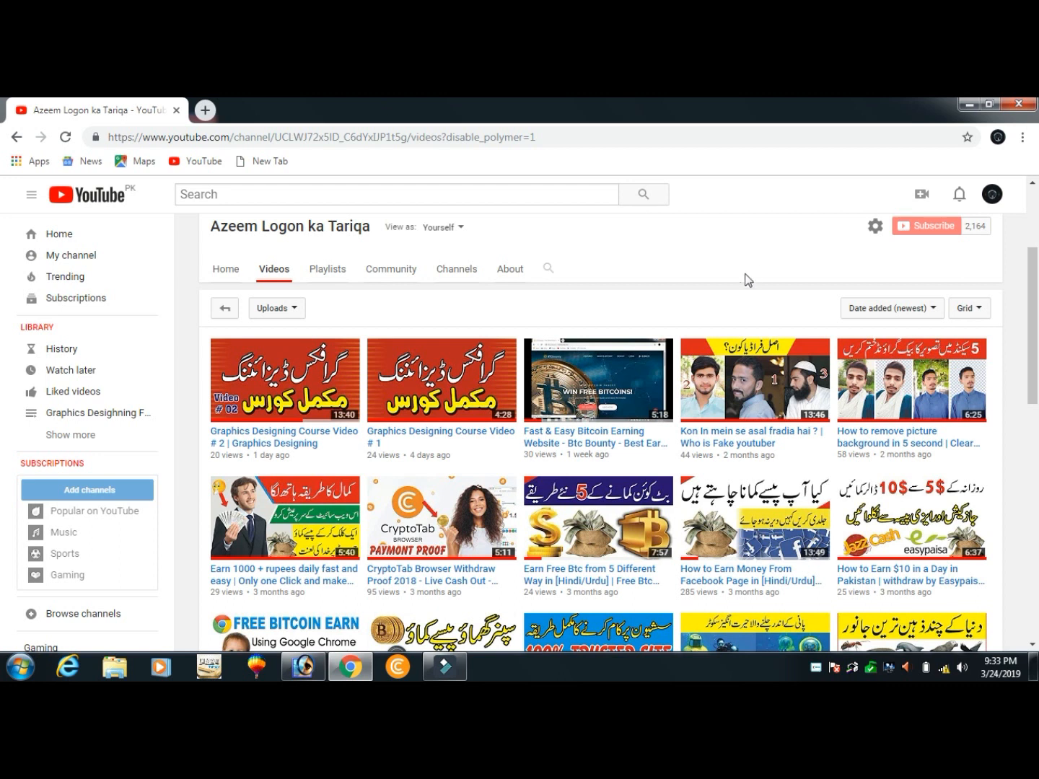
scroll(744, 273, "up", 3)
left_click(1032, 666)
right_click(482, 284)
left_click(505, 315)
right_click(504, 313)
left_click(533, 356)
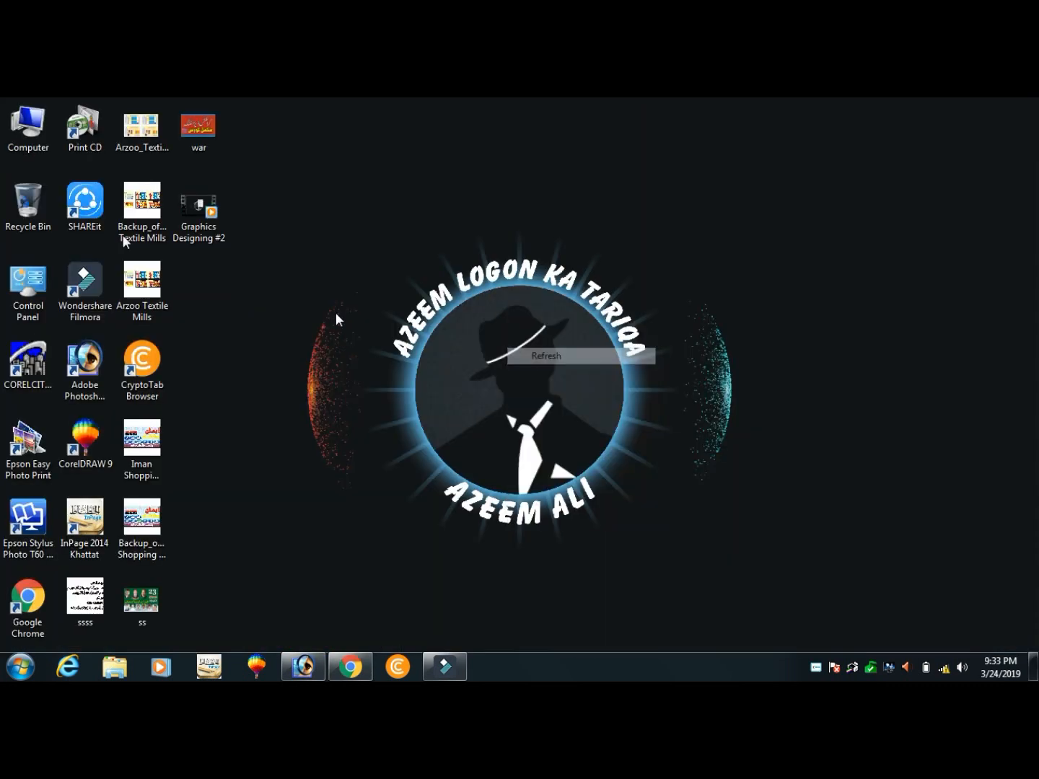
right_click(310, 193)
left_click(342, 235)
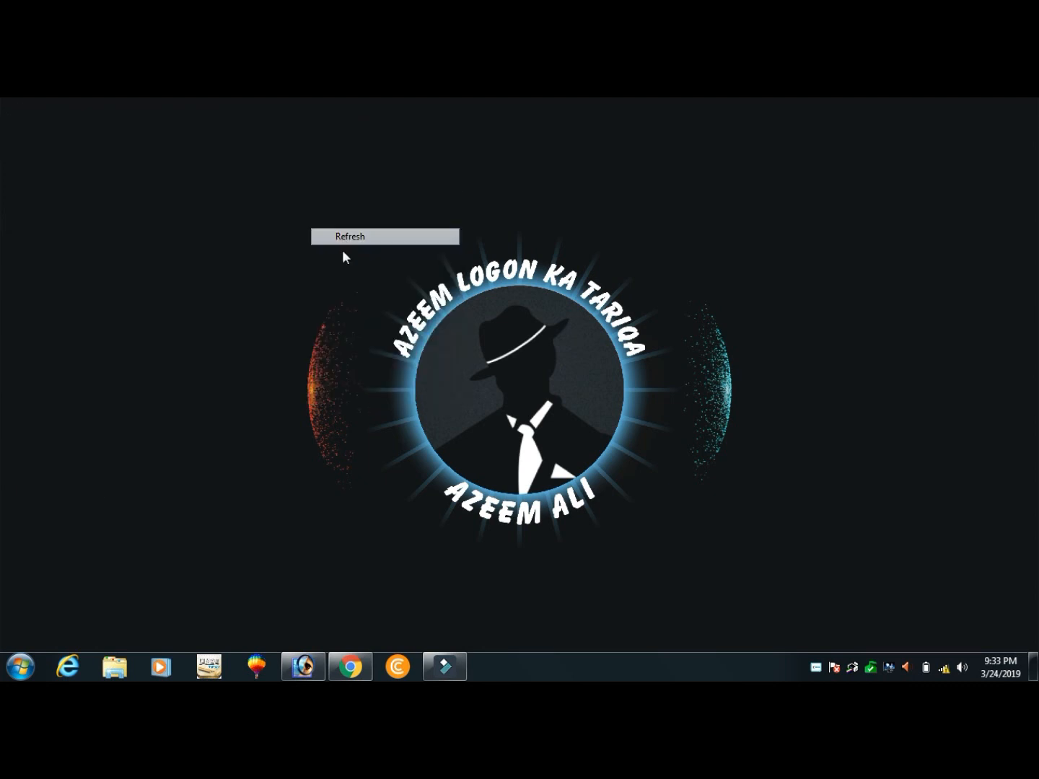
left_click(350, 666)
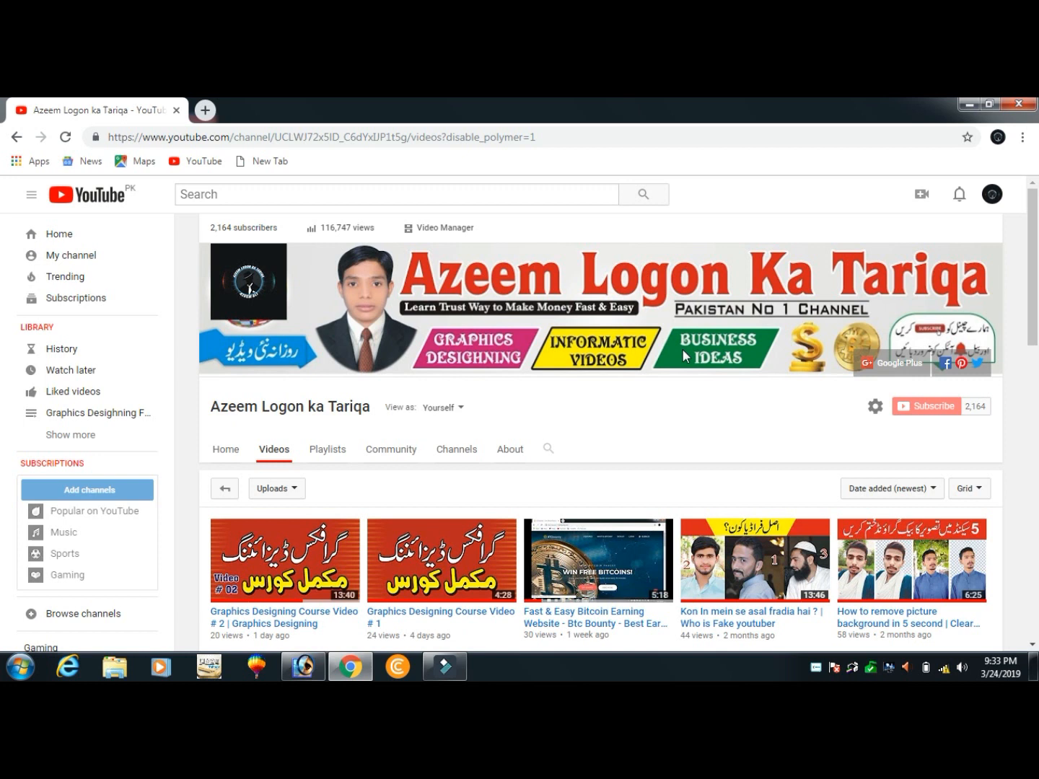
scroll(682, 349, "down", 4)
scroll(586, 324, "up", 4)
scroll(786, 496, "down", 1)
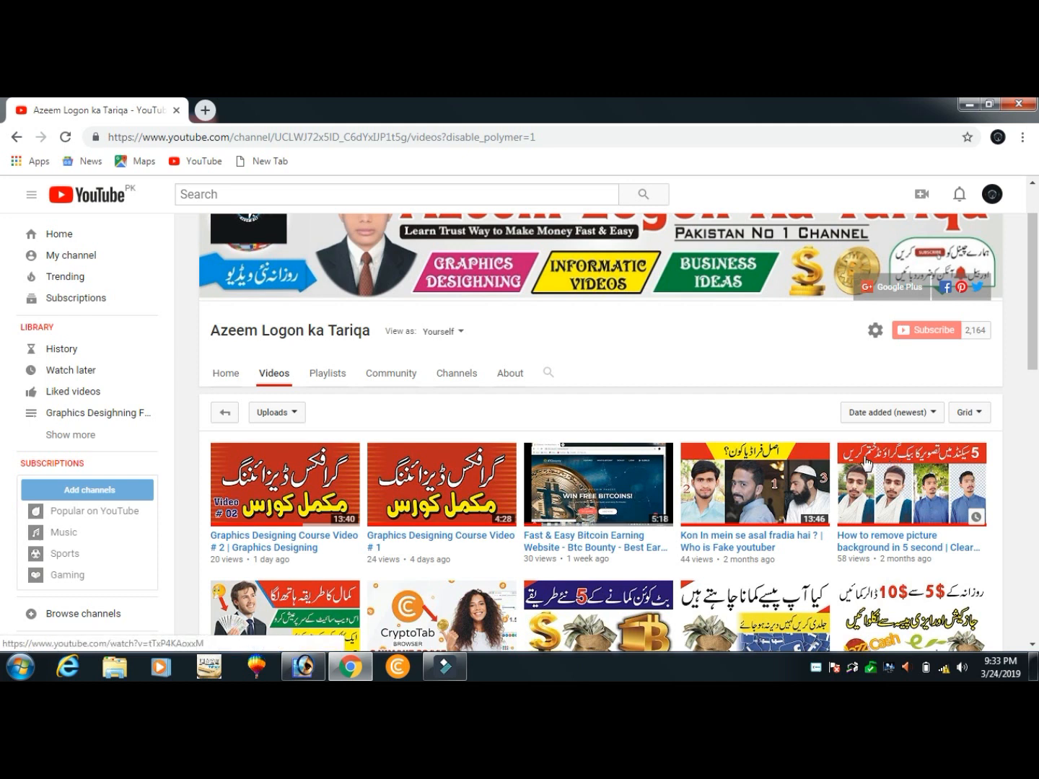
key("super+d")
right_click(592, 391)
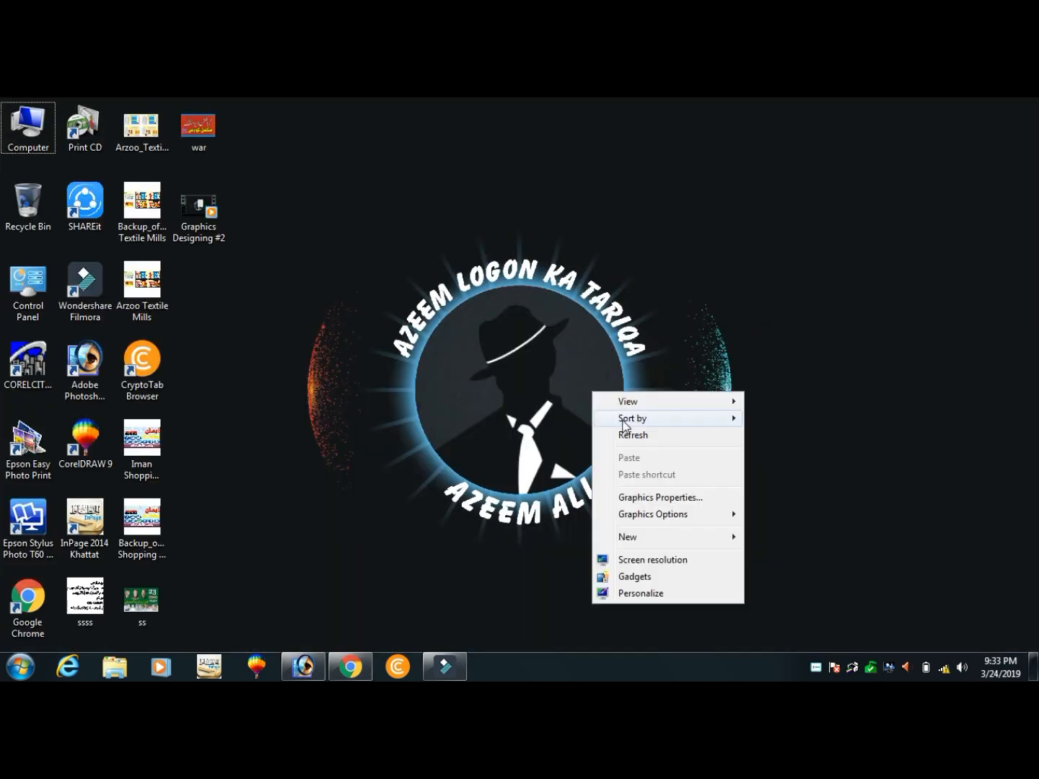
left_click(629, 433)
right_click(390, 283)
left_click(457, 326)
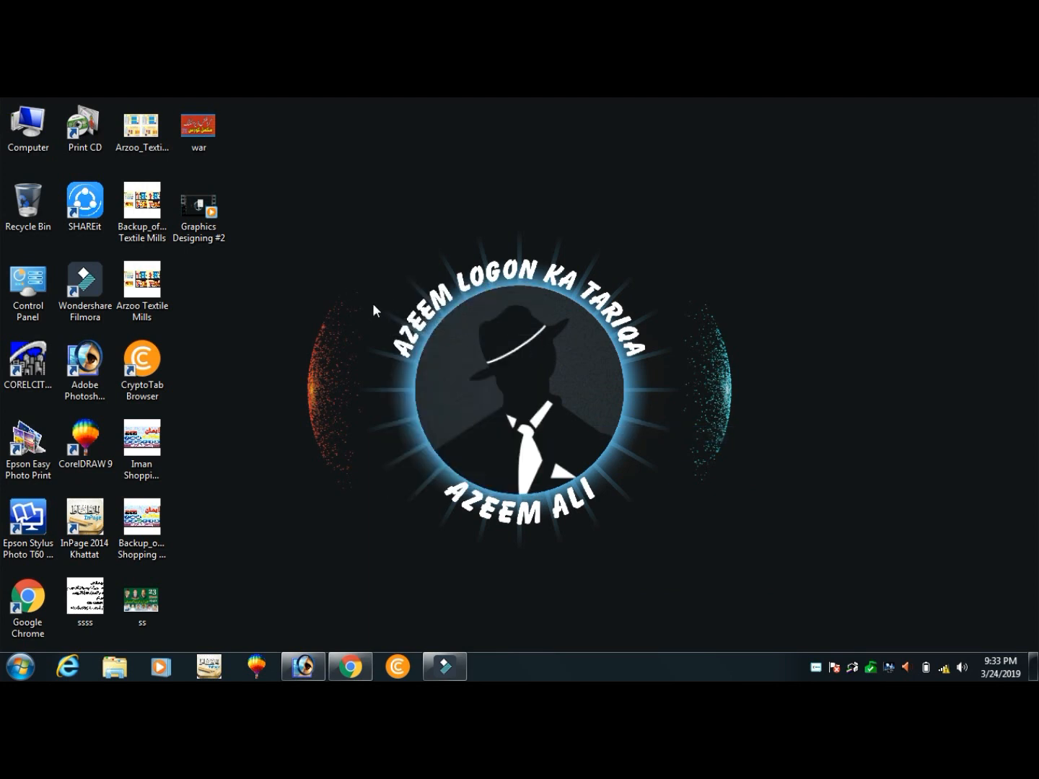
right_click(333, 264)
left_click(387, 313)
right_click(294, 242)
left_click(361, 290)
right_click(297, 250)
left_click(356, 295)
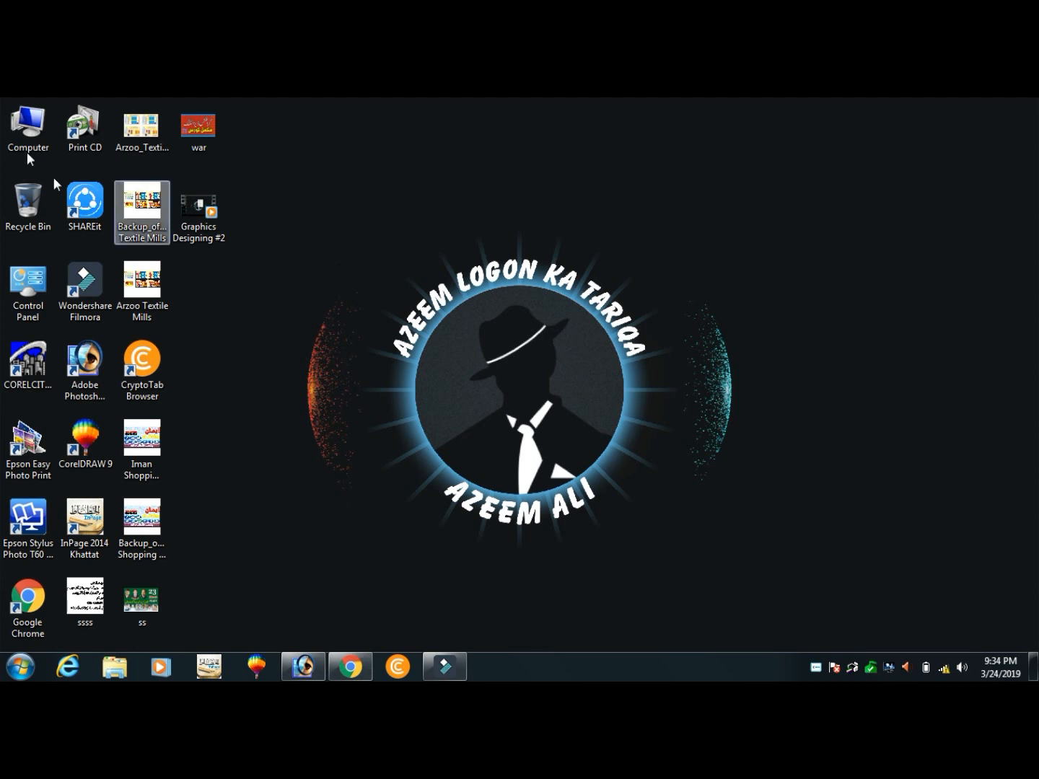
Open the Downloads folder in Windows Explorer, refreshing the drive view on the way
double_click(27, 124)
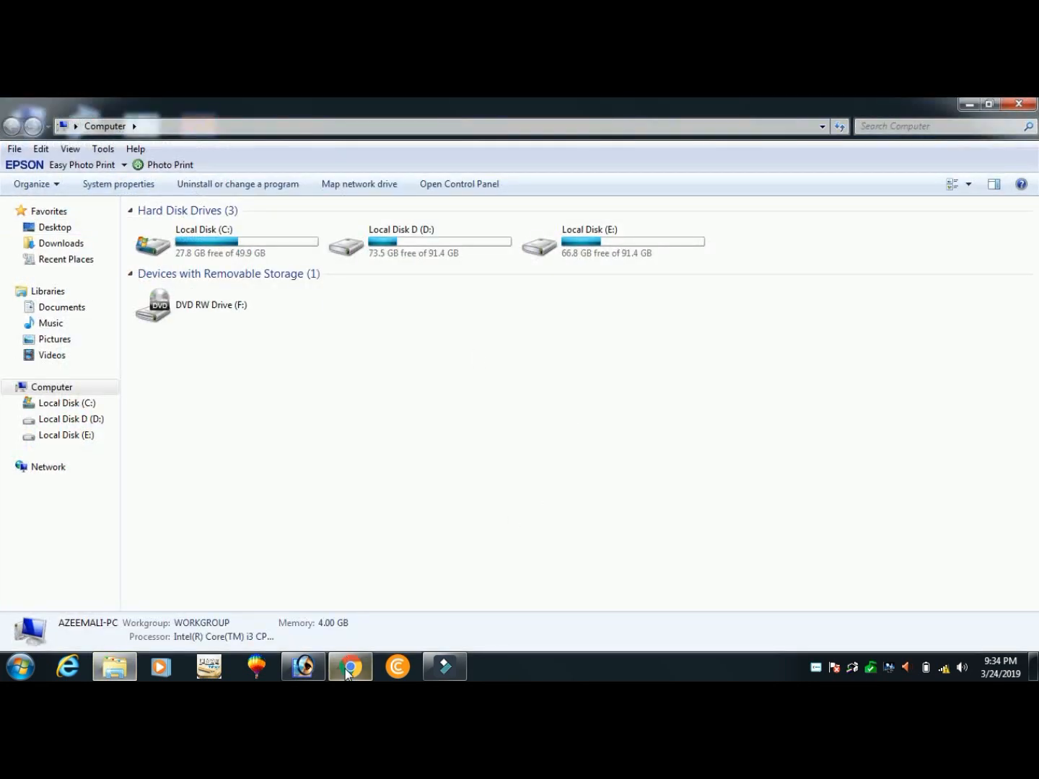
left_click(303, 667)
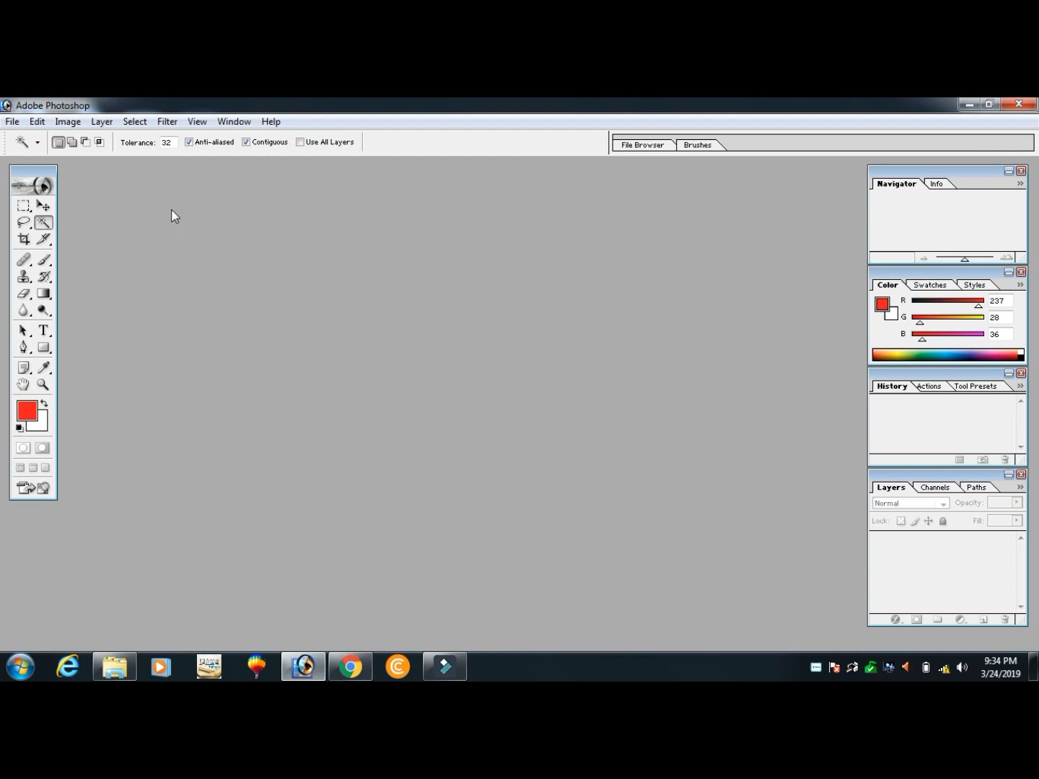
left_click(114, 666)
right_click(192, 386)
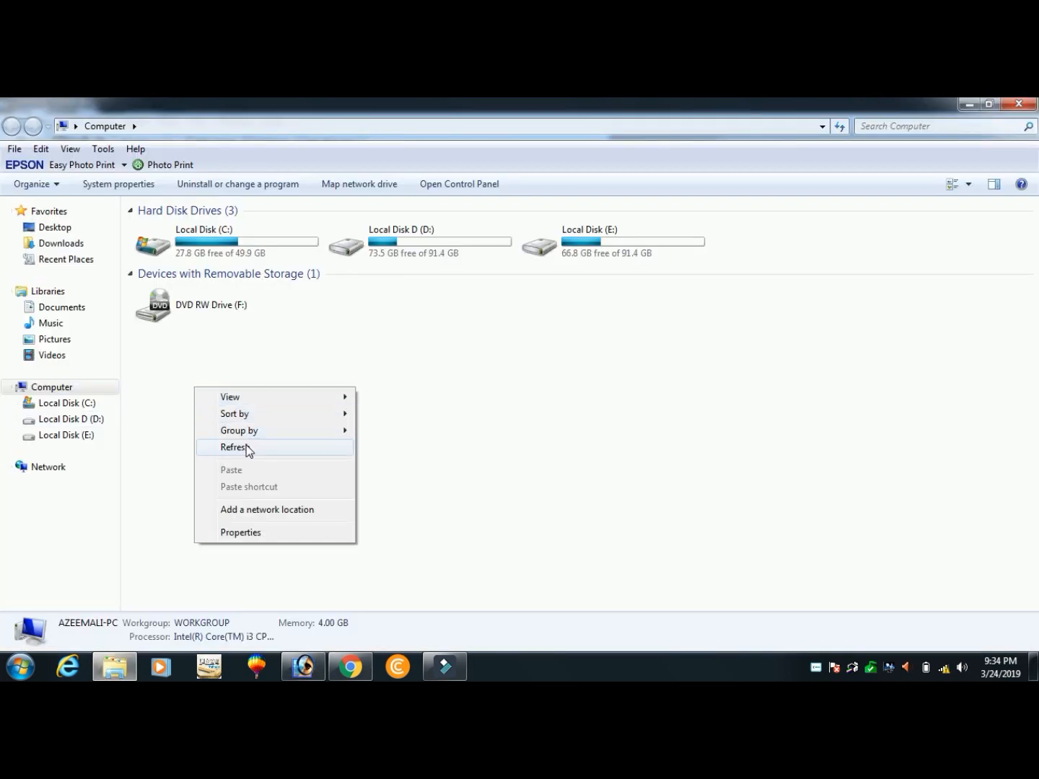
left_click(248, 446)
left_click(85, 242)
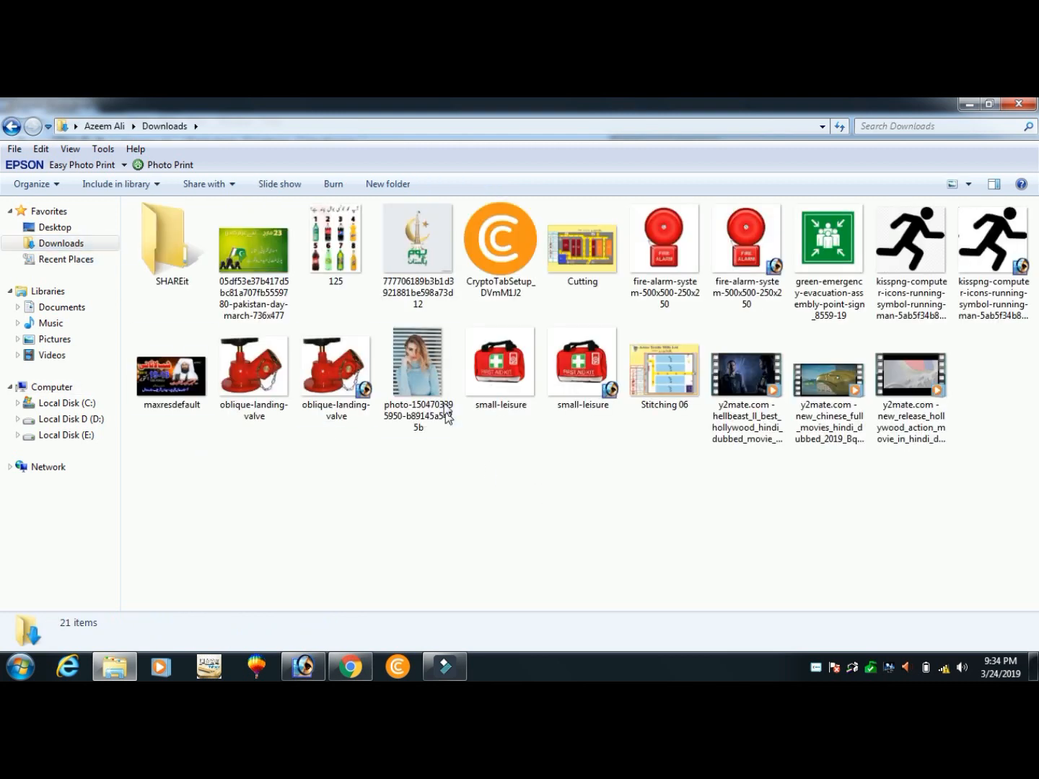
Examine the photo of the woman in the blue sweater up close in the photo viewer, and close it
left_click(422, 362)
scroll(575, 220, "up", 5)
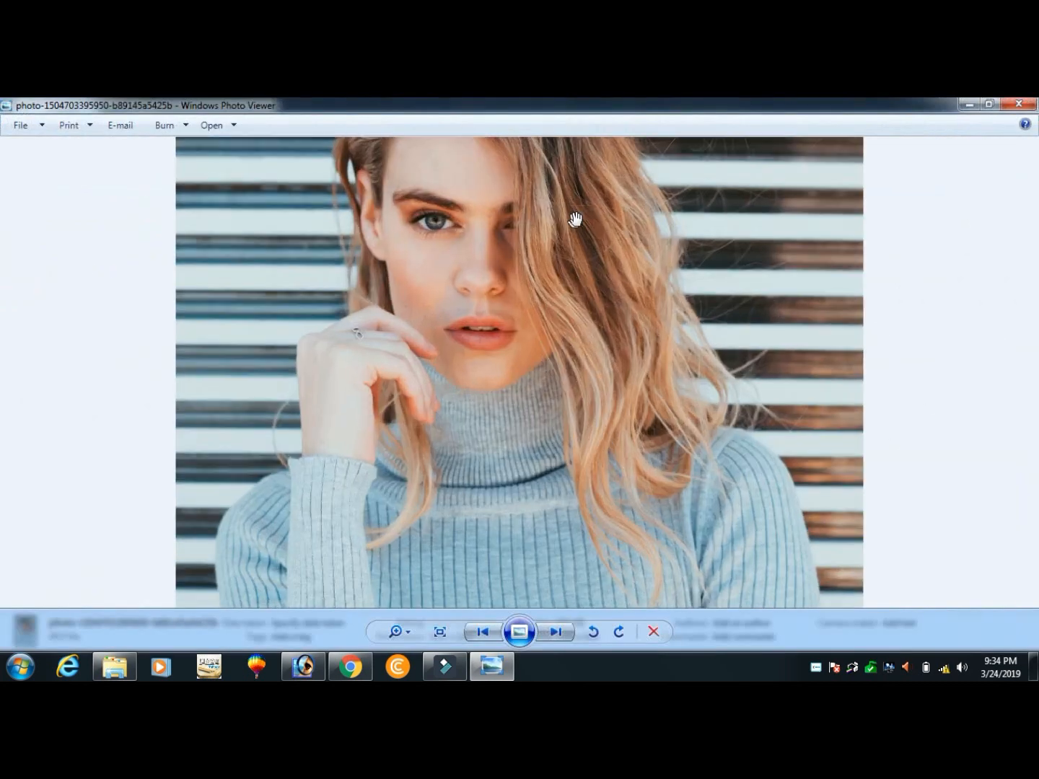
left_click_drag(519, 602, 529, 232)
left_click_drag(703, 583, 705, 457)
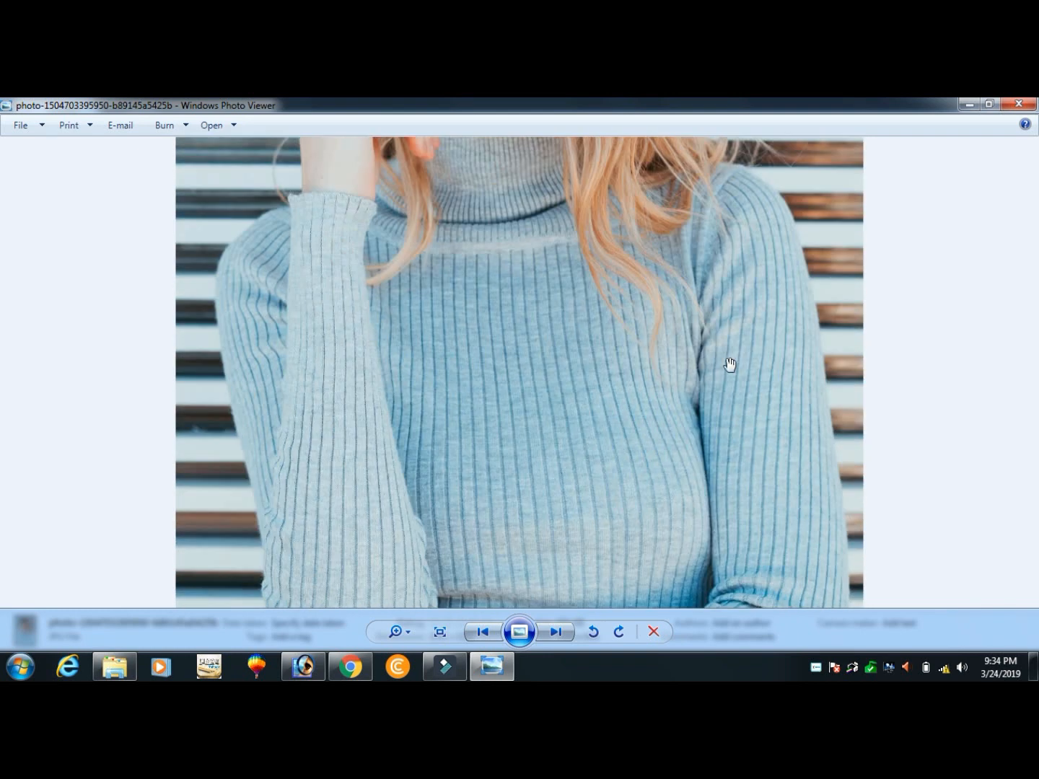
left_click_drag(724, 339, 765, 602)
scroll(465, 303, "down", 5)
scroll(453, 441, "up", 6)
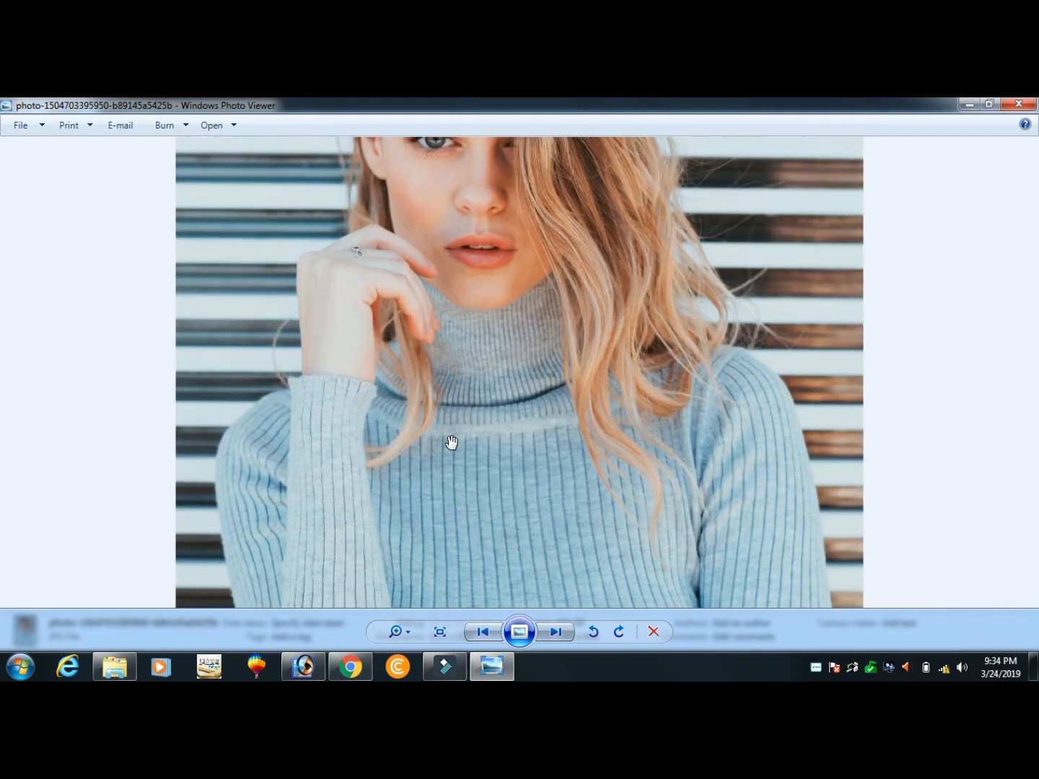
scroll(531, 524, "down", 6)
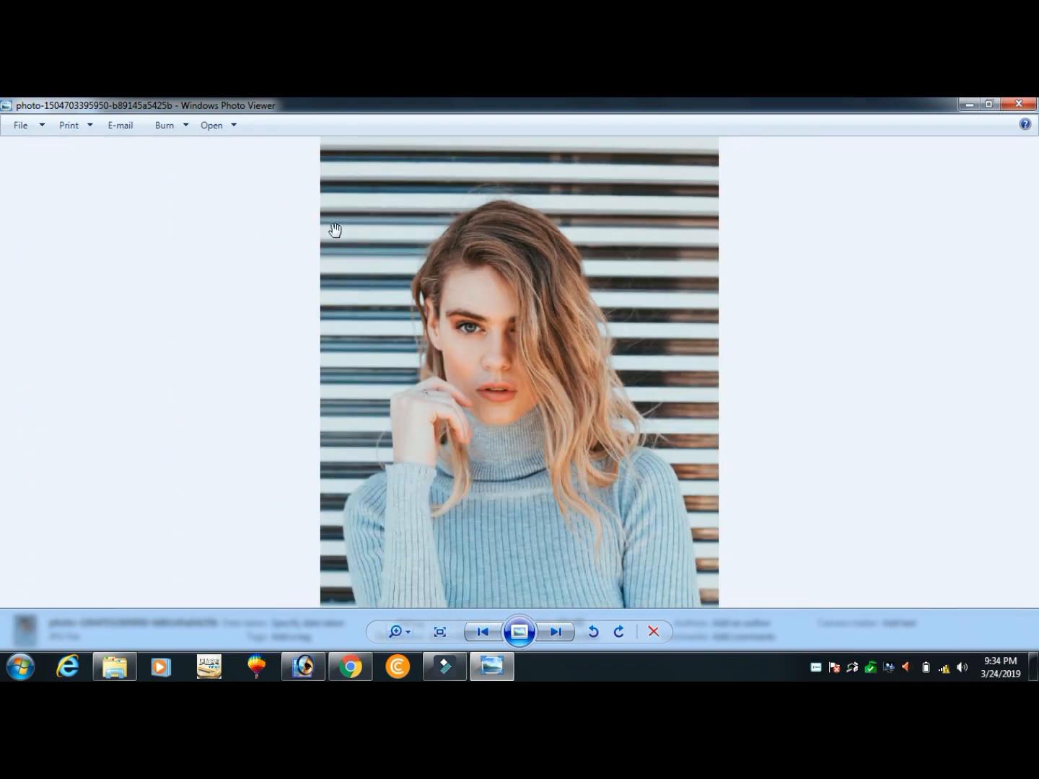
left_click(1018, 104)
right_click(533, 473)
left_click(574, 347)
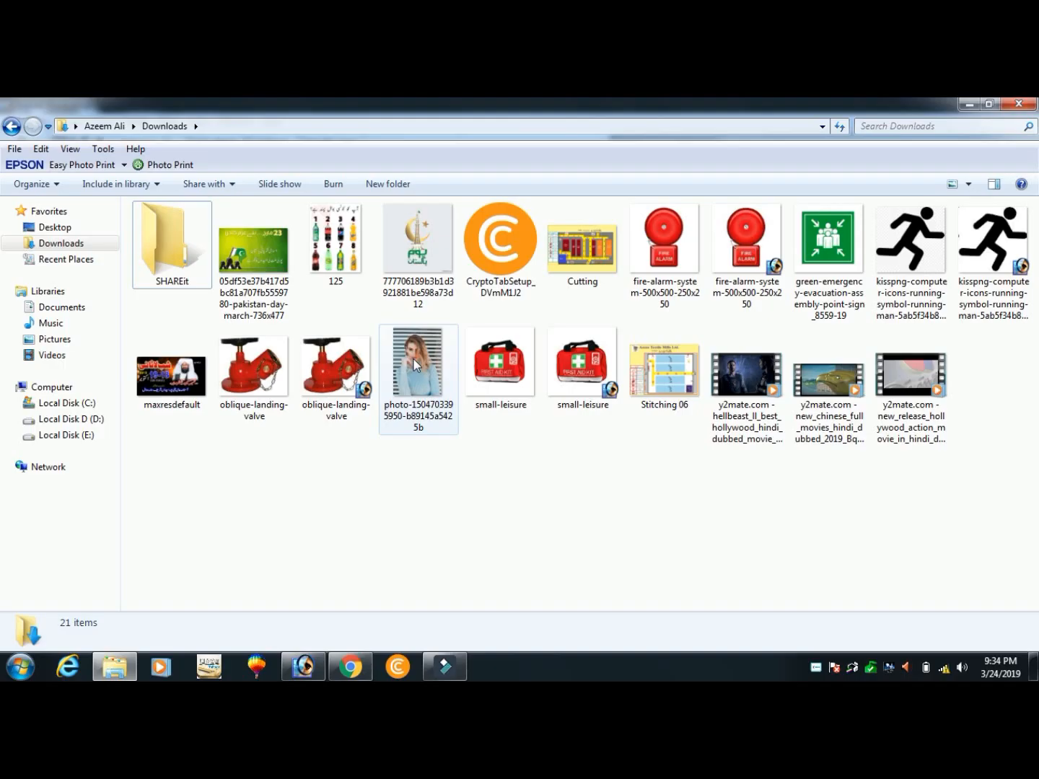
left_click_drag(415, 362, 380, 423)
left_click(332, 174)
left_click(505, 300)
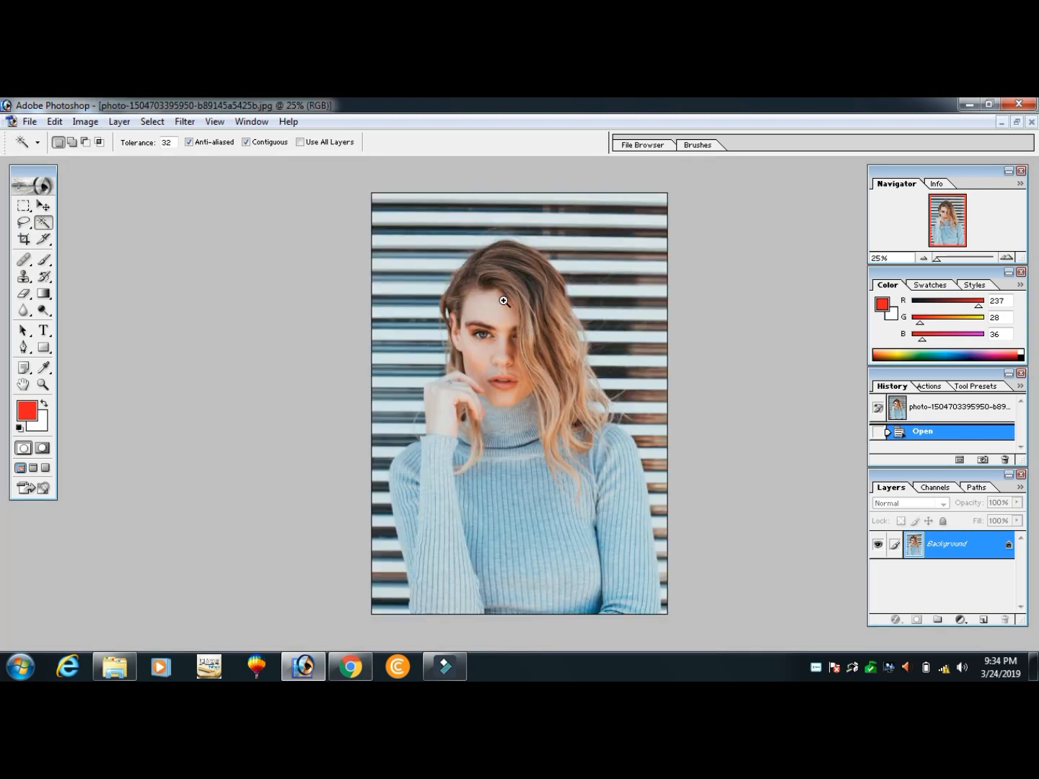
key("ctrl+plus")
left_click(525, 336)
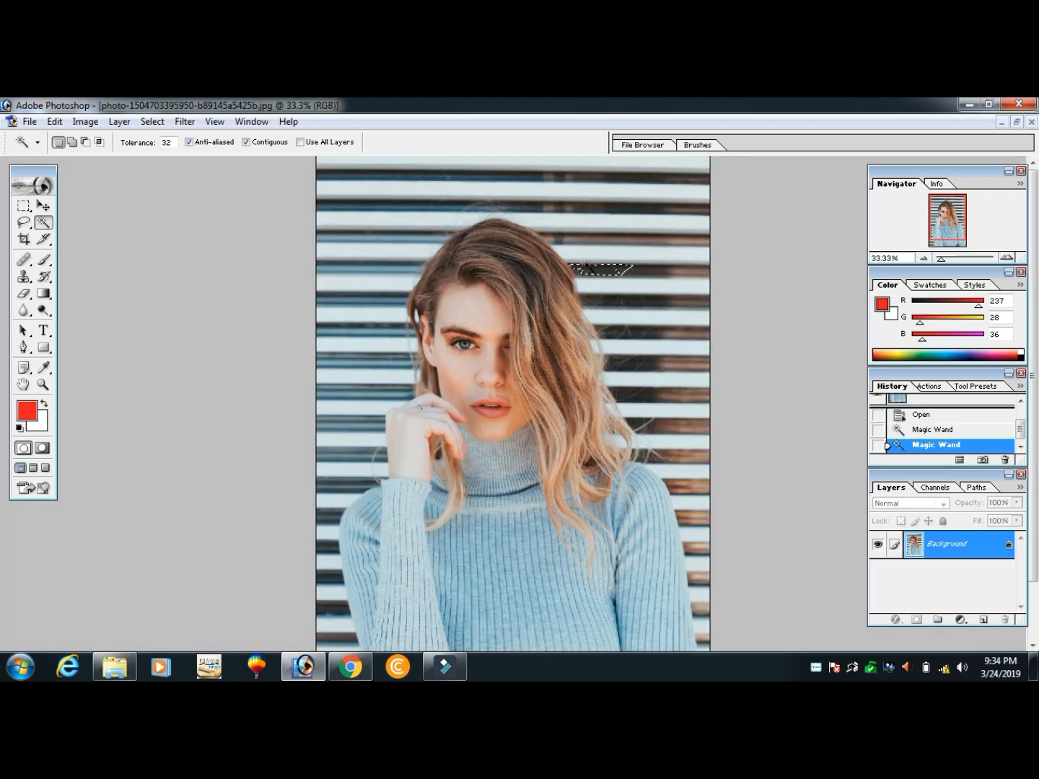
key("ctrl+d")
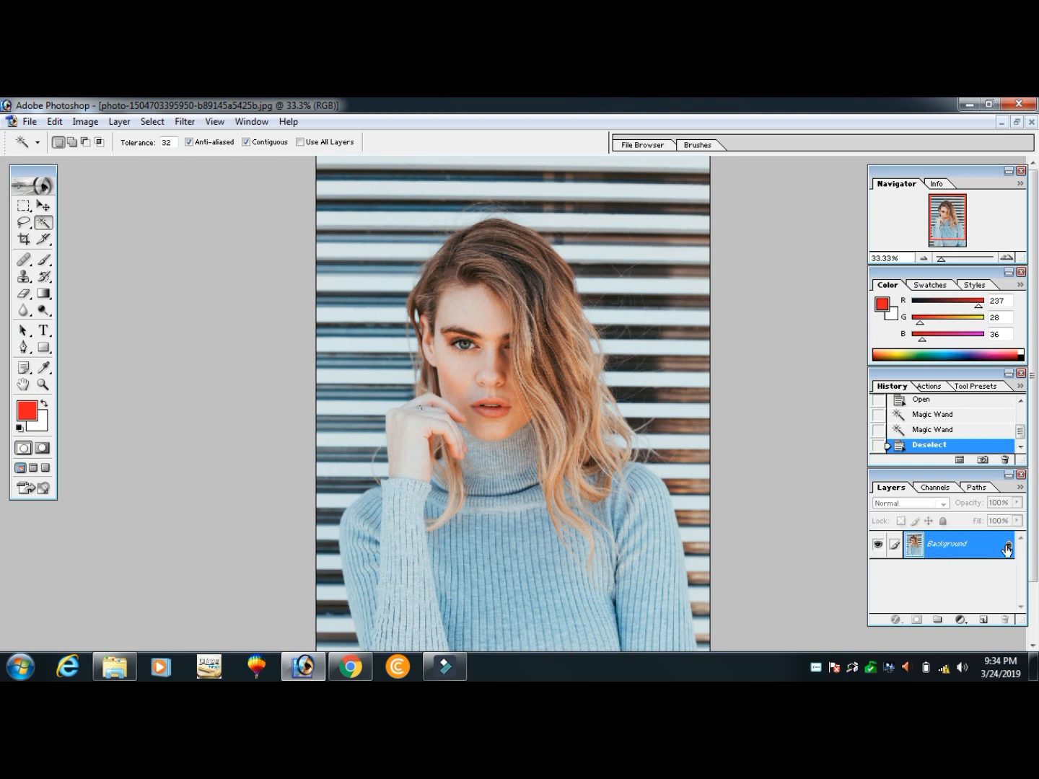
Convert the locked Background into an editable layer named Layer 0 with Normal mode and 100% opacity
double_click(1007, 549)
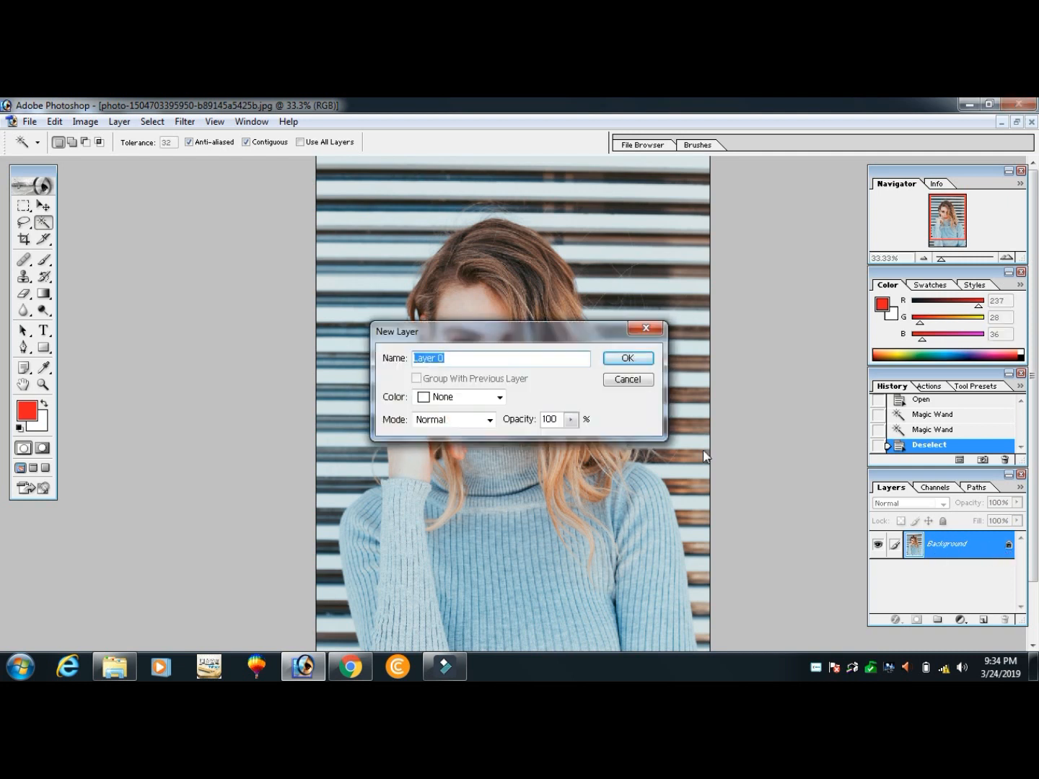
left_click_drag(474, 317, 465, 258)
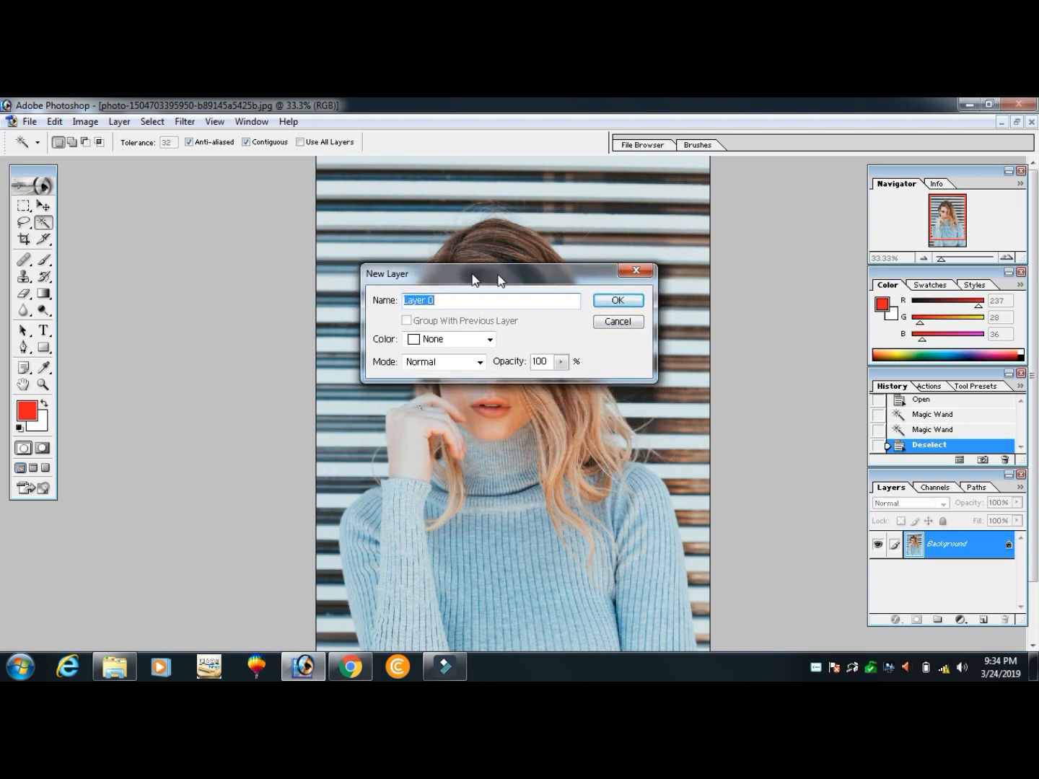
left_click(619, 303)
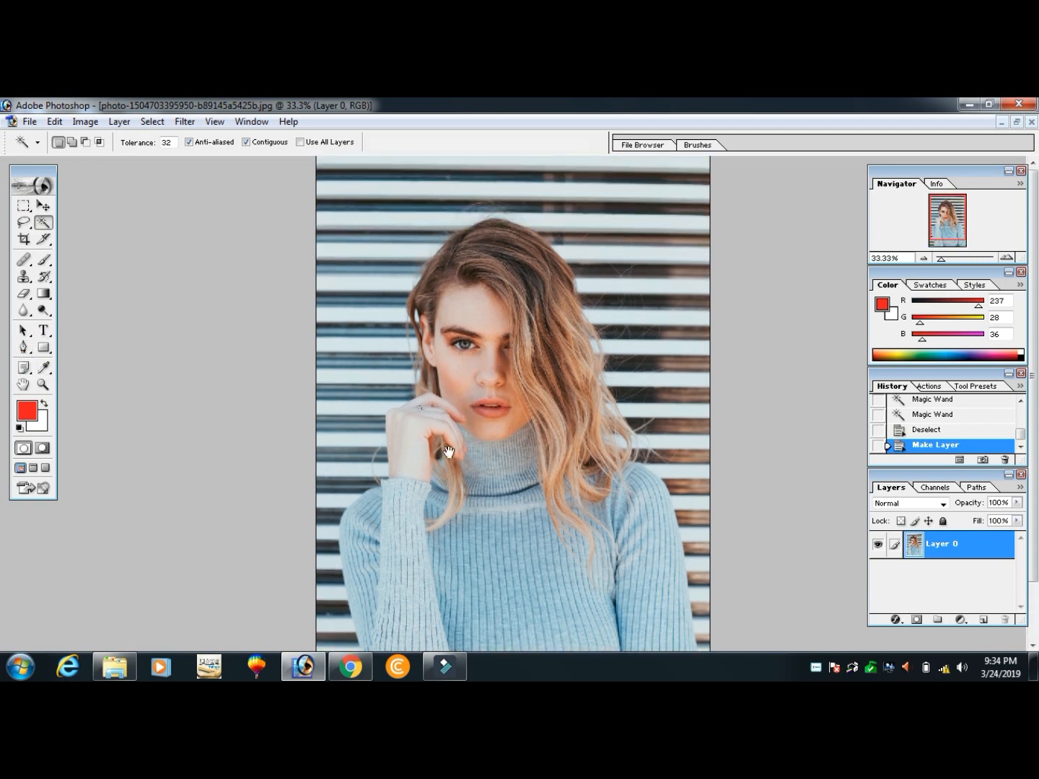
Activate the Pen tool and set it to draw paths instead of shape layers
left_click(25, 350)
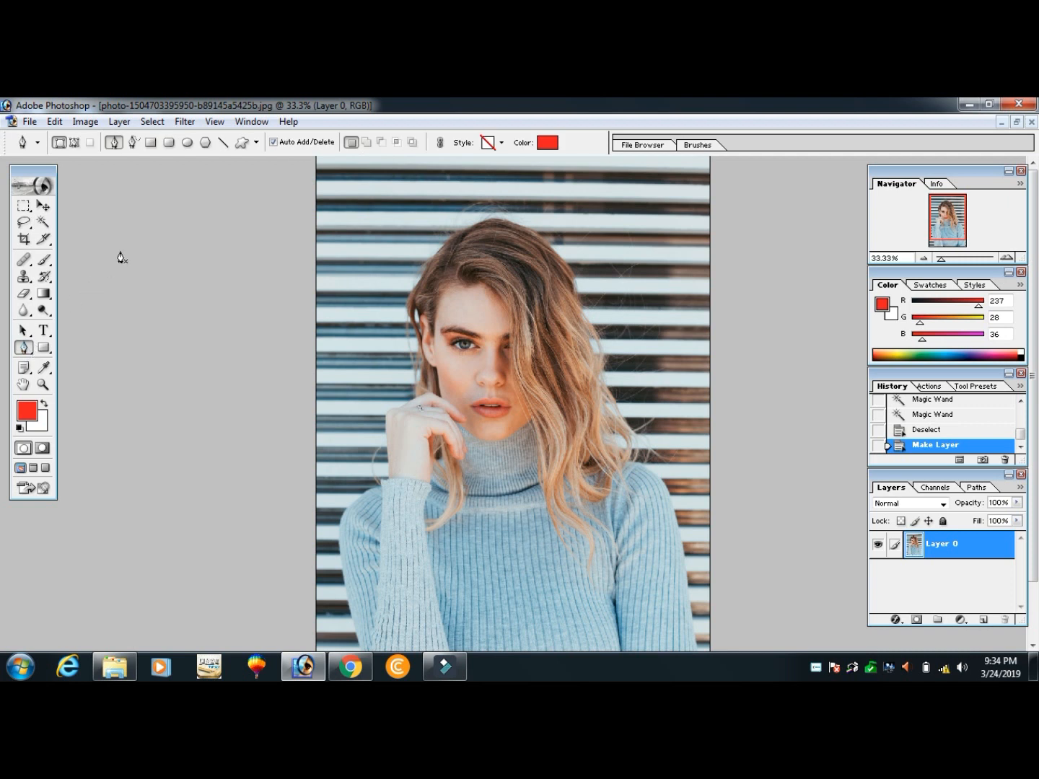
left_click(75, 142)
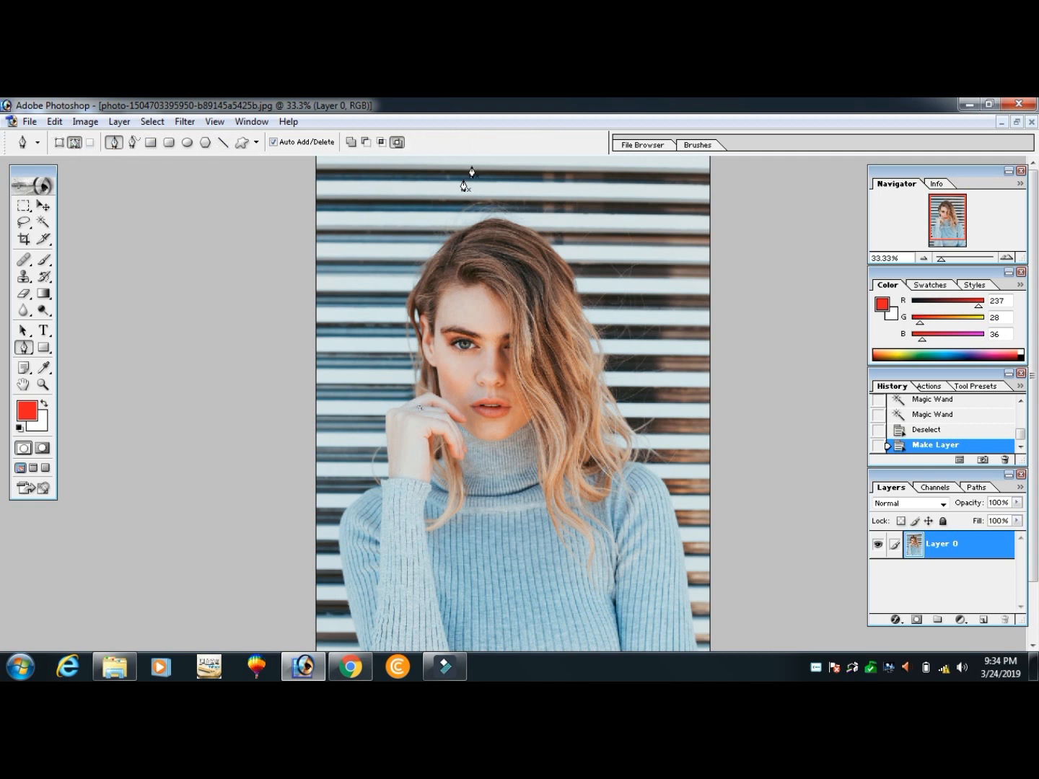
left_click_drag(365, 391, 387, 246)
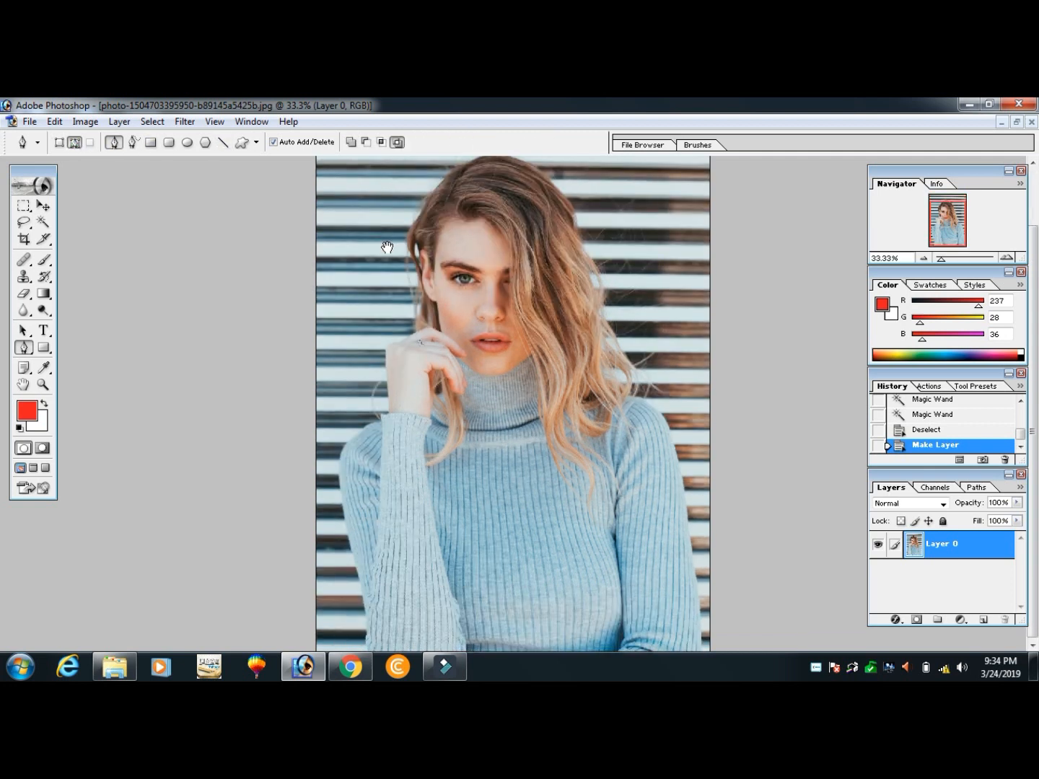
left_click(741, 631, "ctrl")
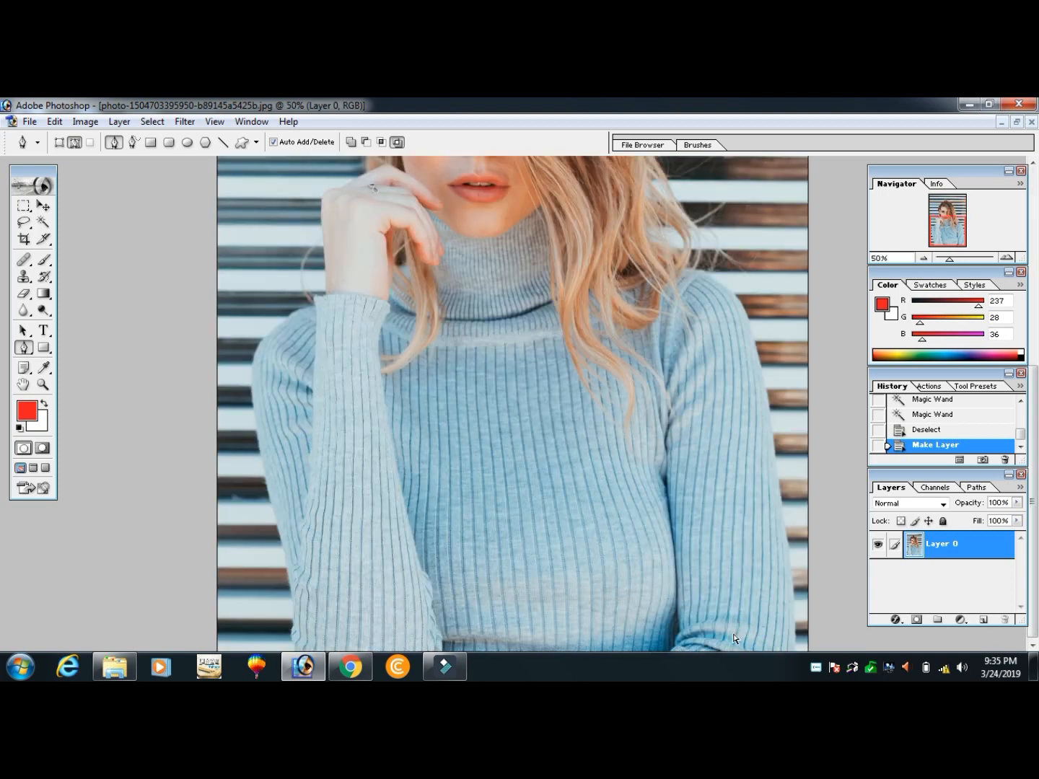
left_click(713, 541, "ctrl")
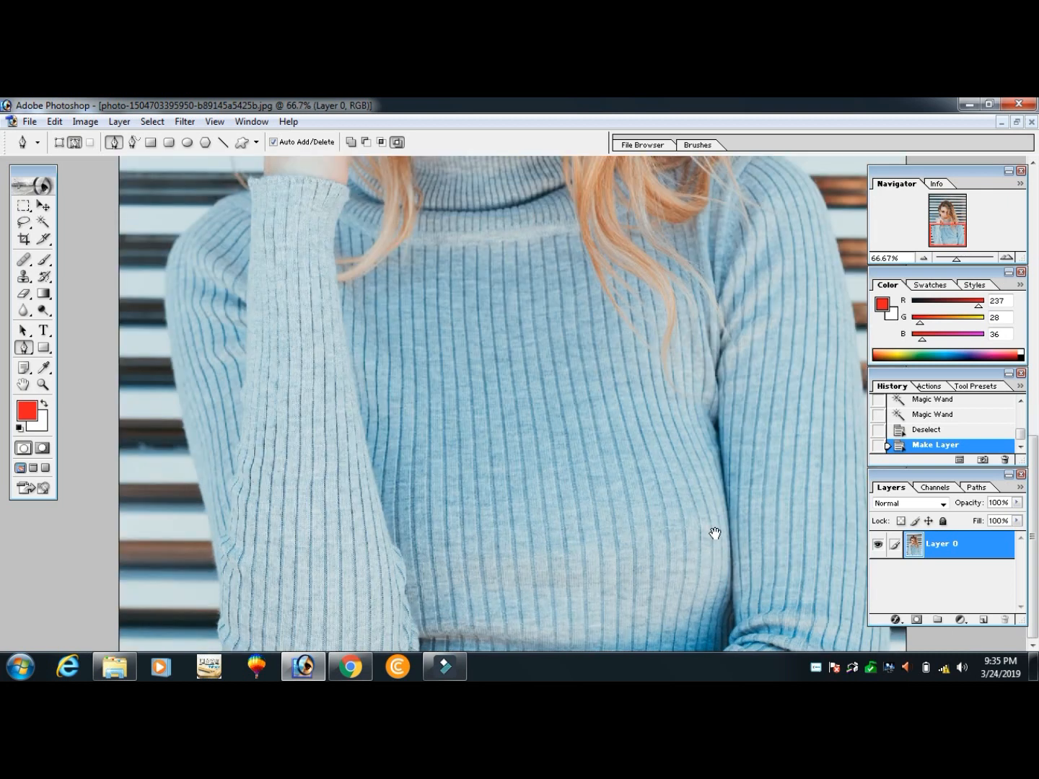
left_click(769, 542, "ctrl+alt")
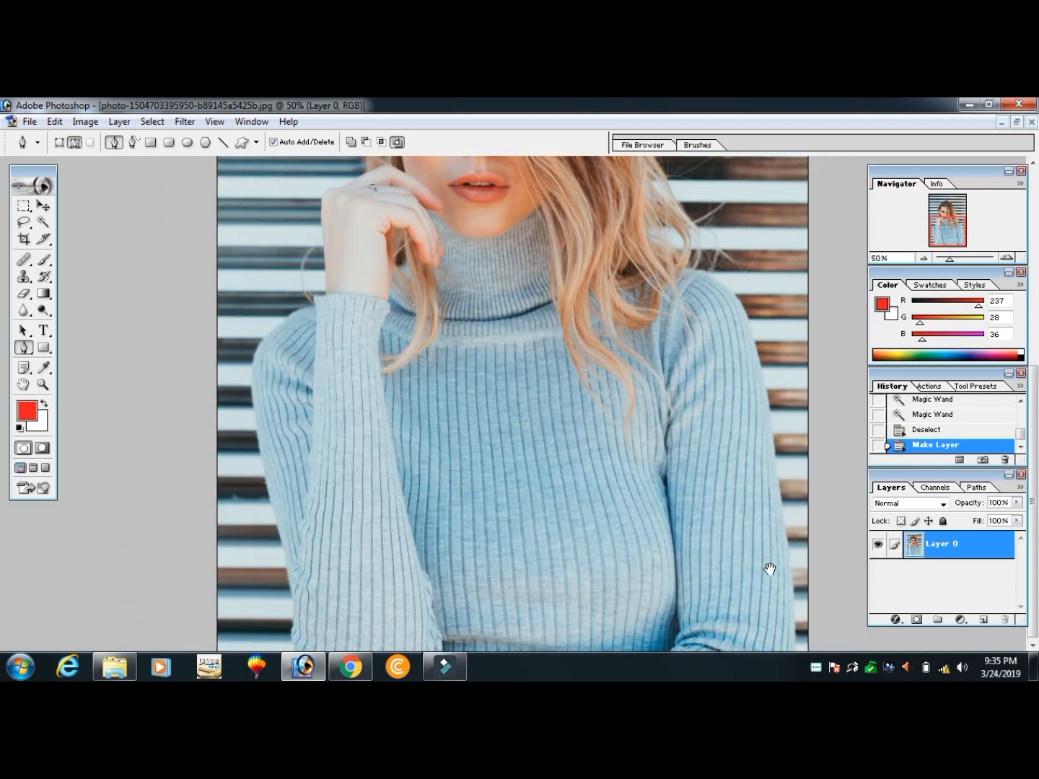
left_click(769, 569, "ctrl+alt")
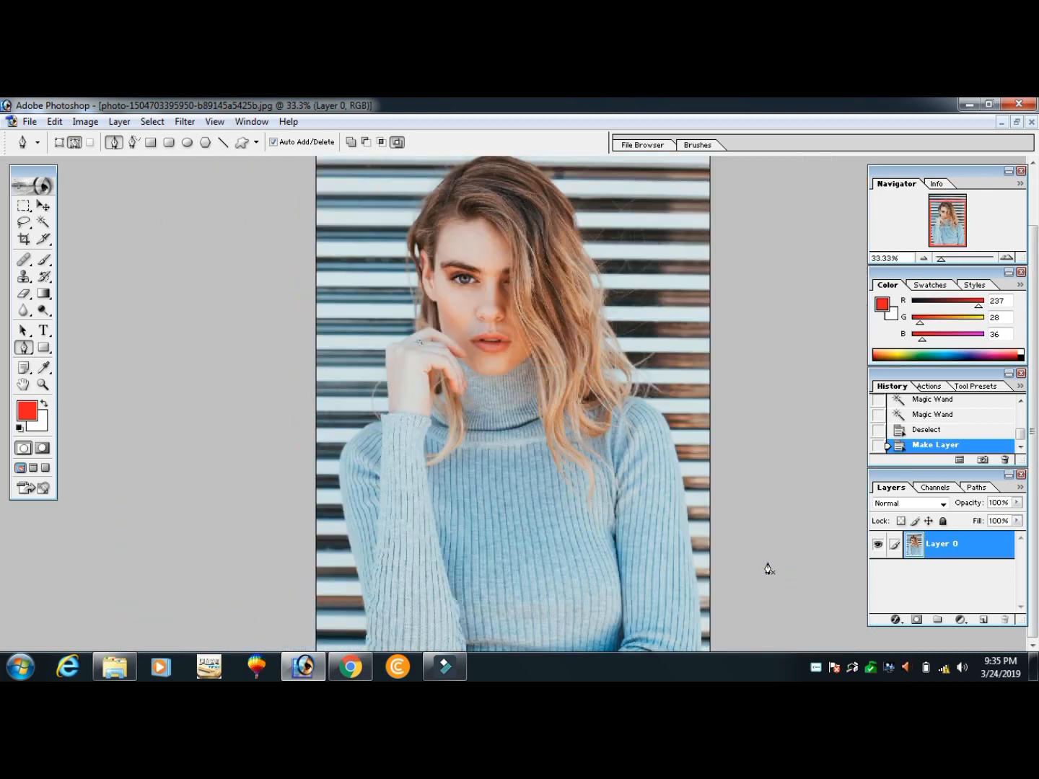
left_click(714, 598, "ctrl+alt")
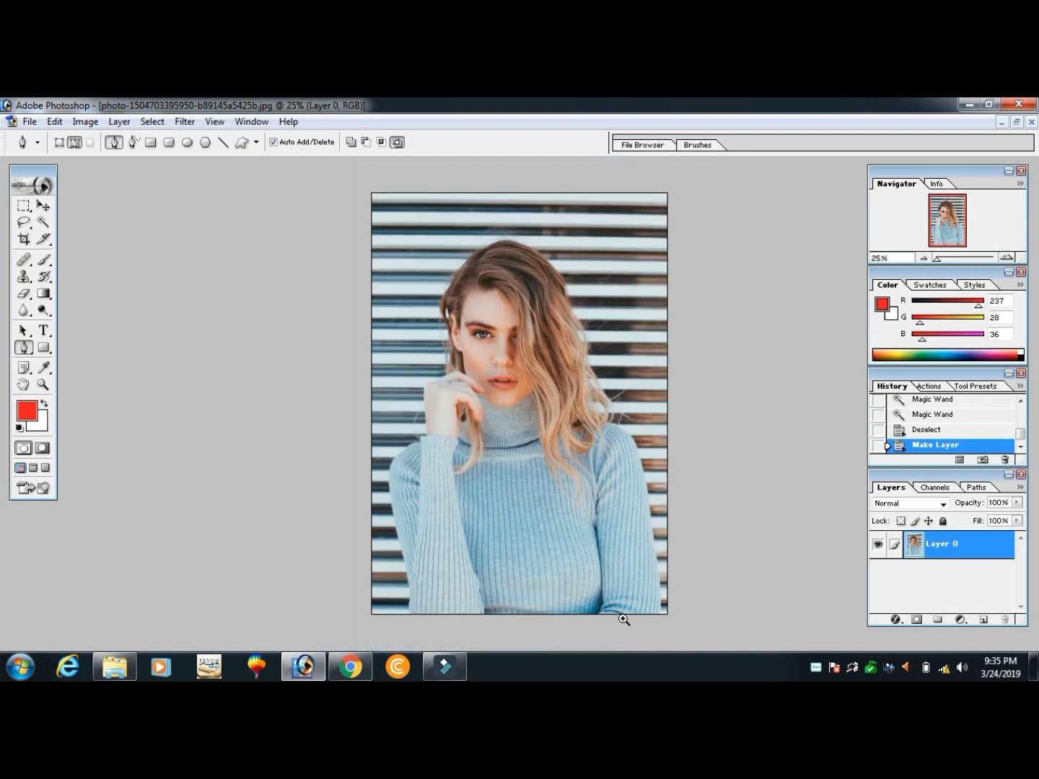
Start a pen path at the photo's bottom edge beside the lowered arm, curve it up the outer sleeve, and remove the new anchor's outgoing handle
left_click(674, 620, "ctrl")
key("Tab")
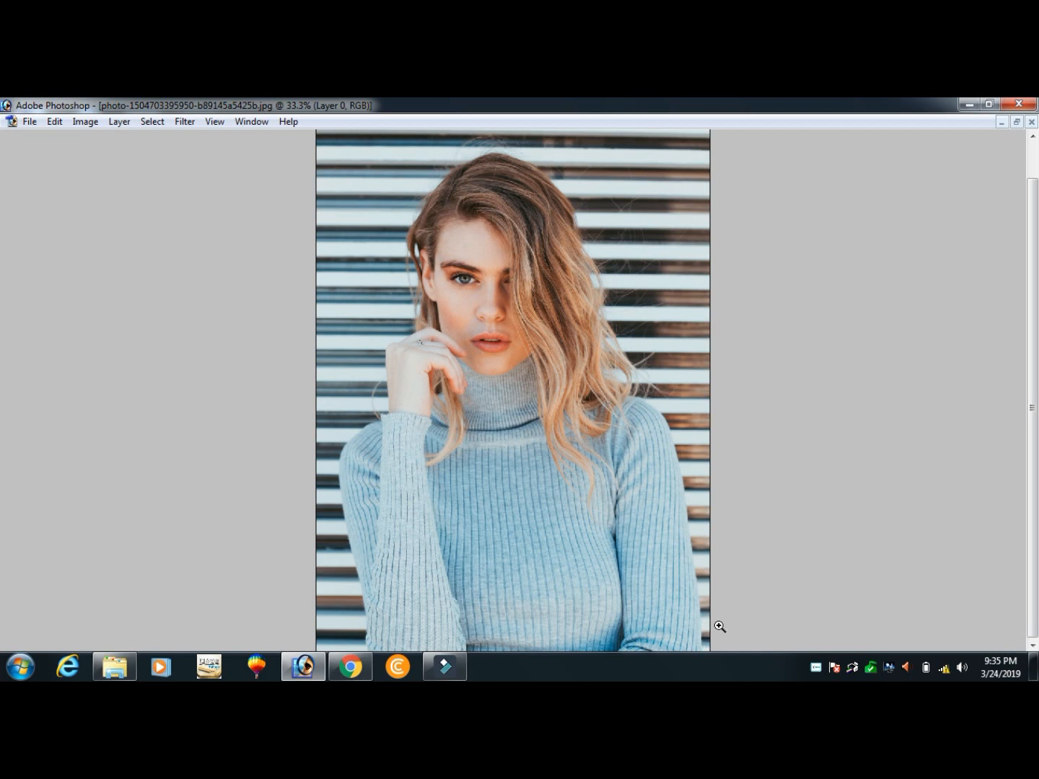
left_click(719, 626, "ctrl")
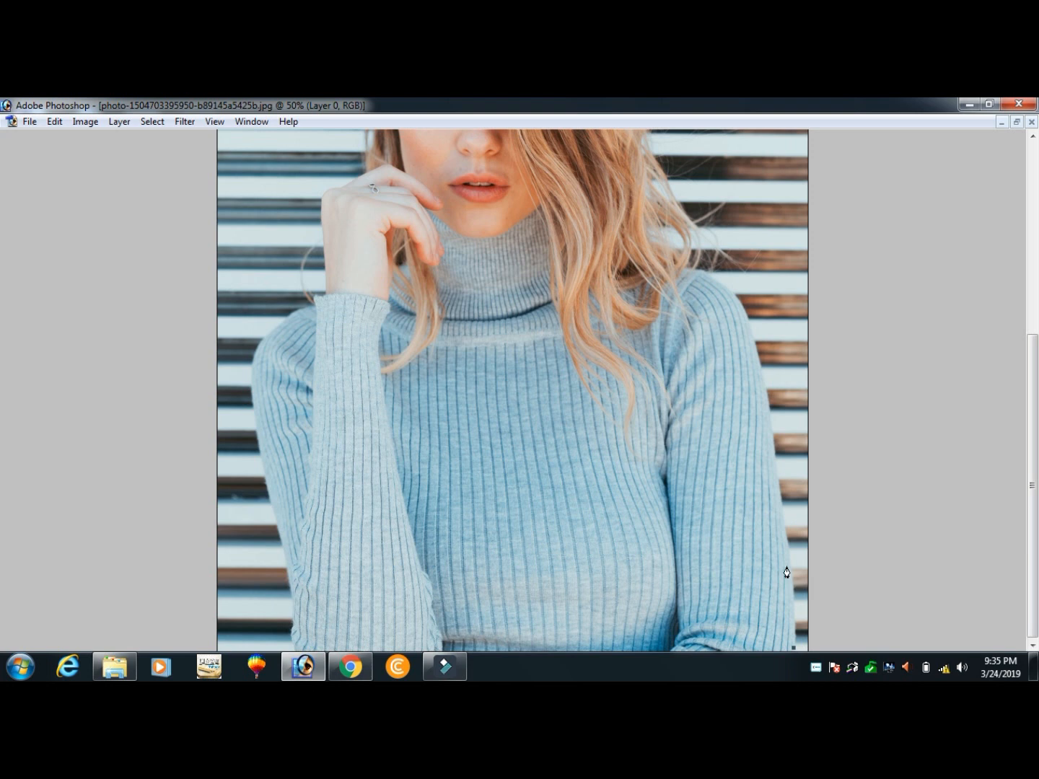
left_click_drag(790, 559, 781, 548)
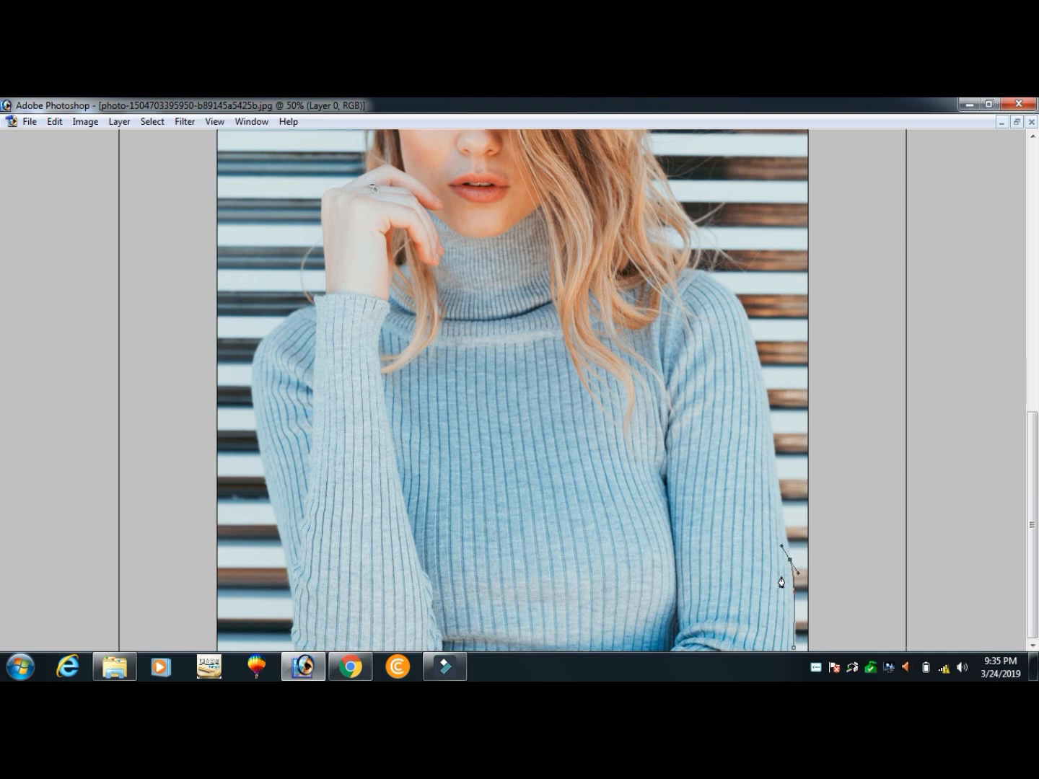
key("ctrl+plus")
key("ctrl+plus")
left_click(909, 527, "ctrl")
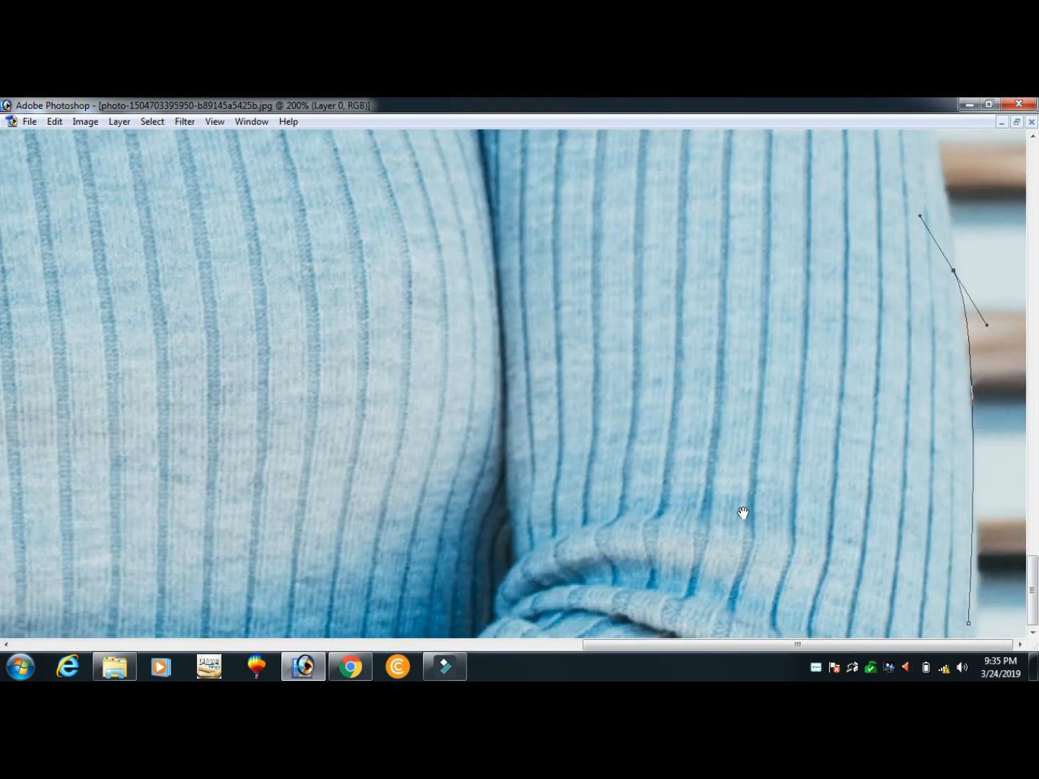
left_click(921, 302, "ctrl")
left_click_drag(923, 306, 924, 374)
left_click(924, 375, "ctrl")
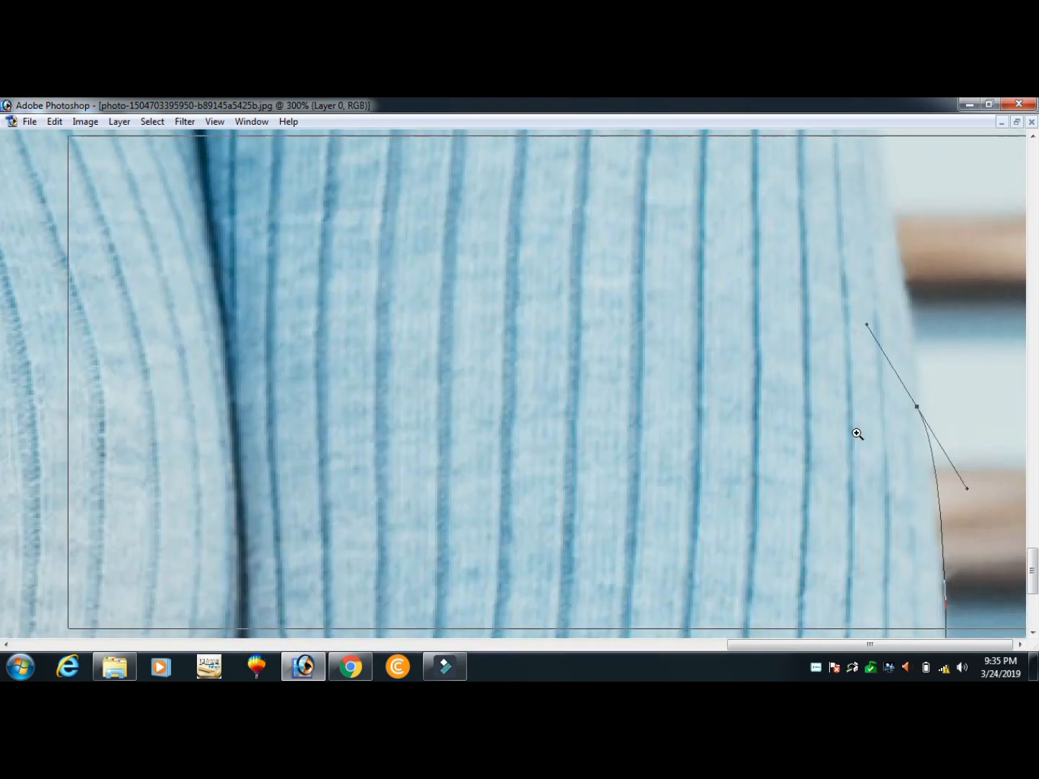
left_click_drag(863, 443, 662, 424)
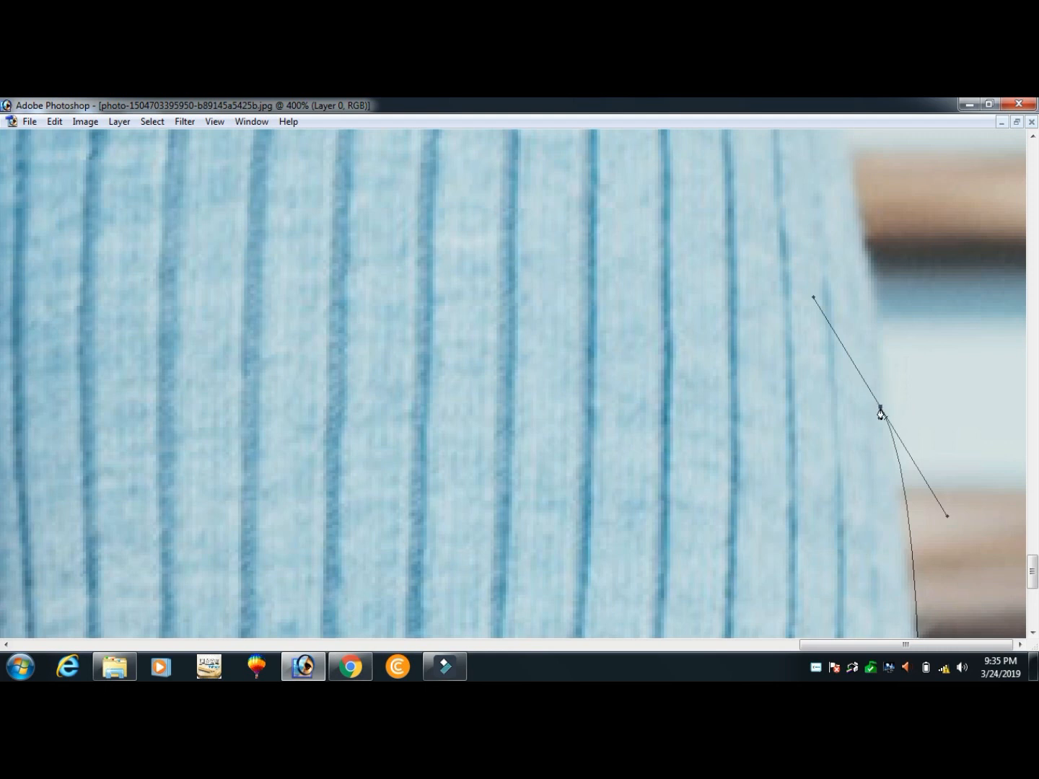
left_click(880, 407, "alt")
Continue the path up the outer sleeve of the lowered arm to just below the shoulder
left_click(848, 391, "alt")
left_click_drag(800, 234, 789, 399)
left_click(787, 399, "alt")
left_click(786, 399, "alt")
left_click(787, 399, "alt")
left_click_drag(868, 368, 815, 607)
left_click_drag(830, 515, 810, 524)
left_click(841, 466, "alt")
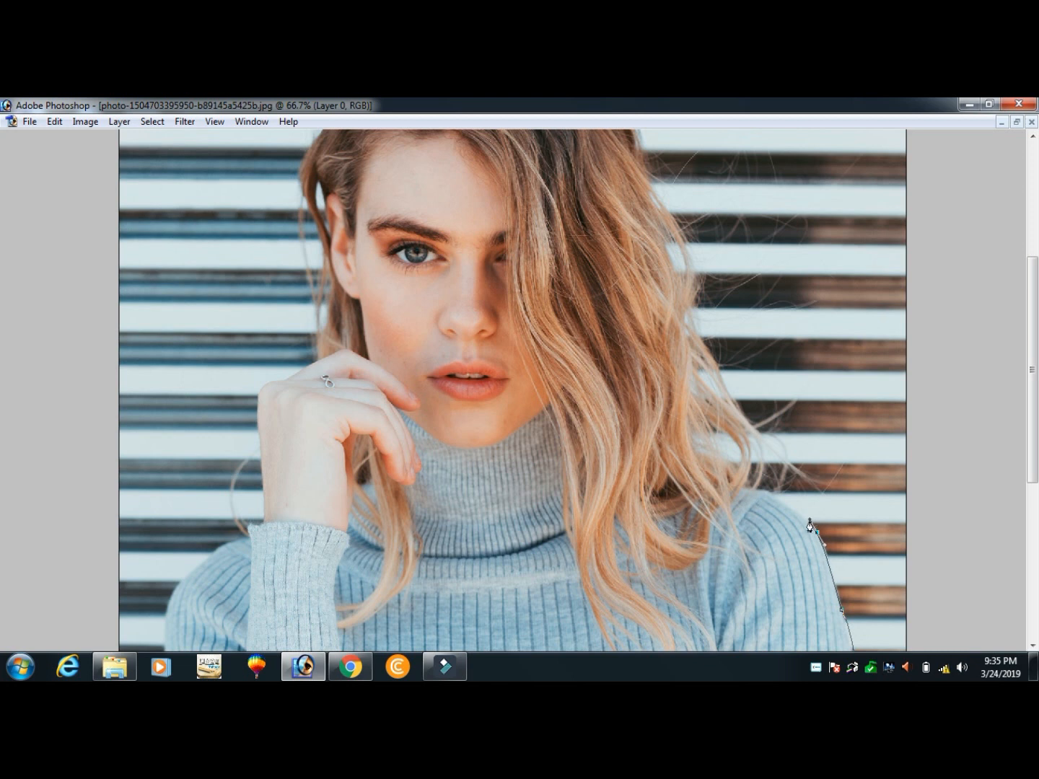
Curve the path over the shoulder of the lowered arm to where it meets the hair, and drop the last anchor's outgoing handle
left_click(817, 537, "alt")
mouse_move(757, 494)
left_mouse_down()
mouse_move(747, 494)
mouse_move(762, 518)
left_mouse_up()
left_click(763, 494, "alt")
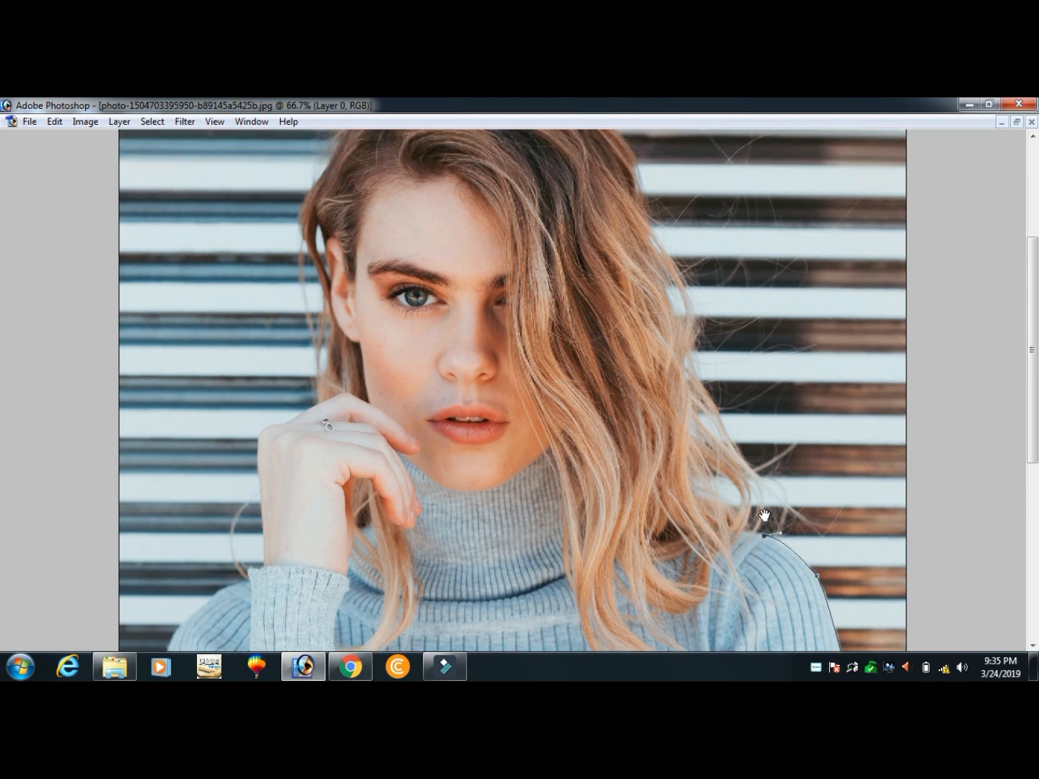
left_click(763, 518, "ctrl")
left_click_drag(784, 343, 785, 376)
Trace the outer edge of the long wavy hair with closely spaced anchors from the shoulder up to nose level
left_click(801, 439)
left_click(811, 373)
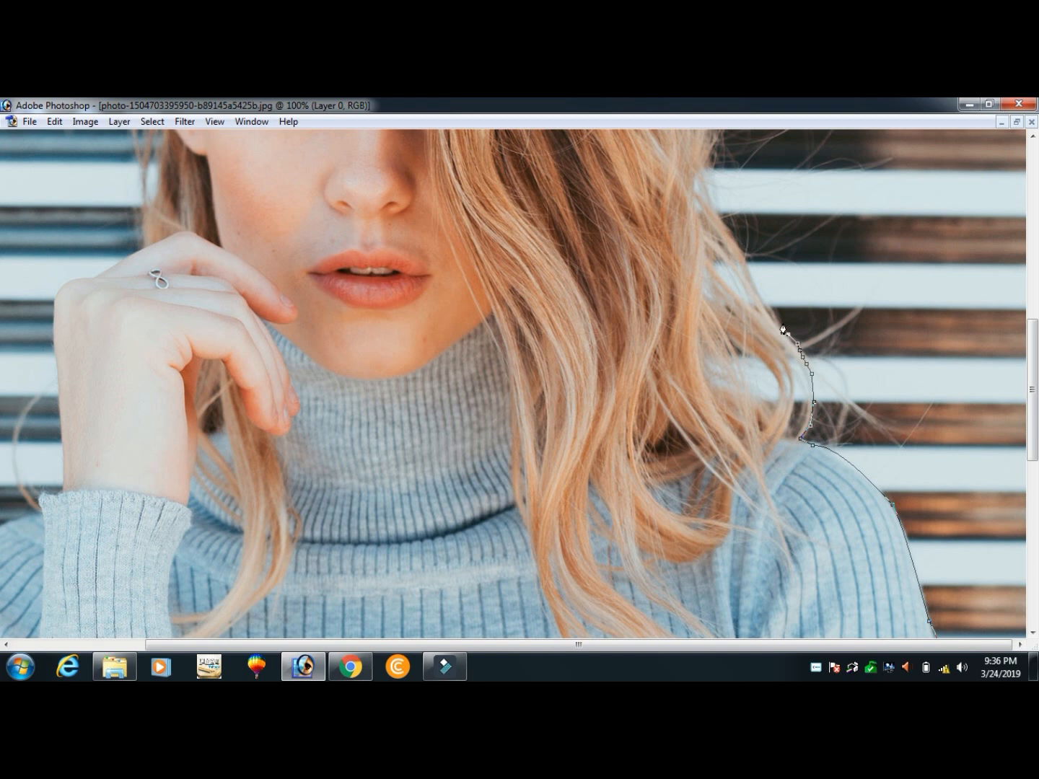
left_click(751, 282)
left_click(742, 257)
left_click(733, 238)
left_click(702, 165)
left_click_drag(589, 238, 589, 414)
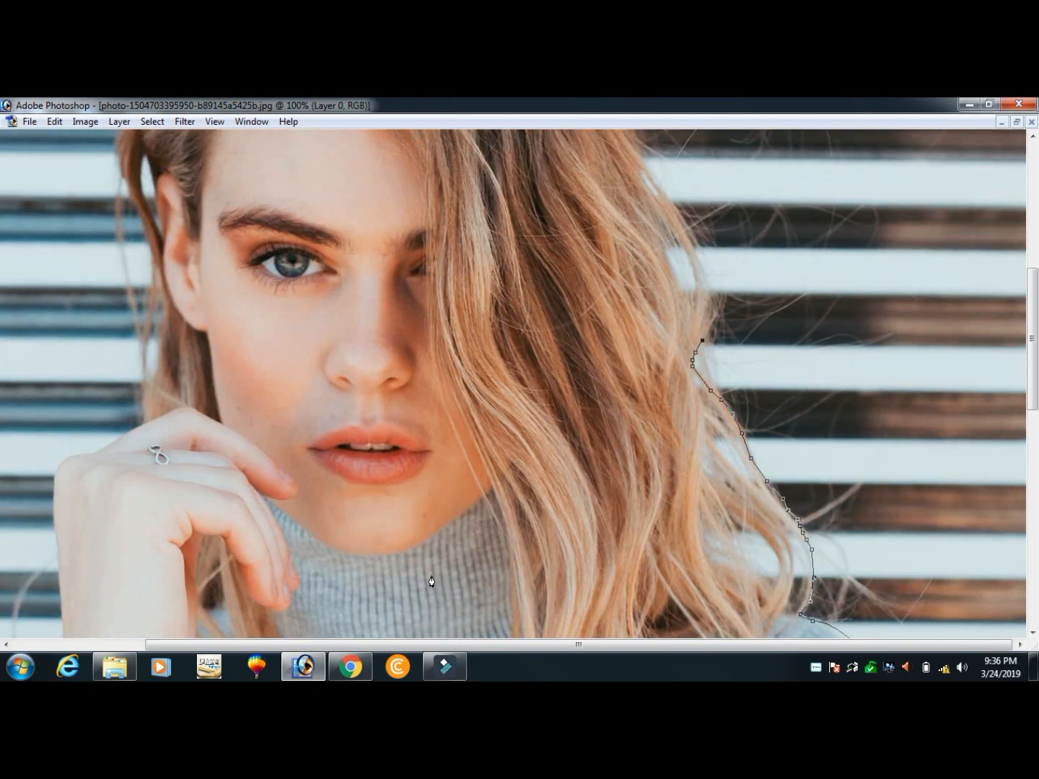
Carry the path up the remaining side of the long hair and over the crown of the head
scroll(696, 375, "up", 2)
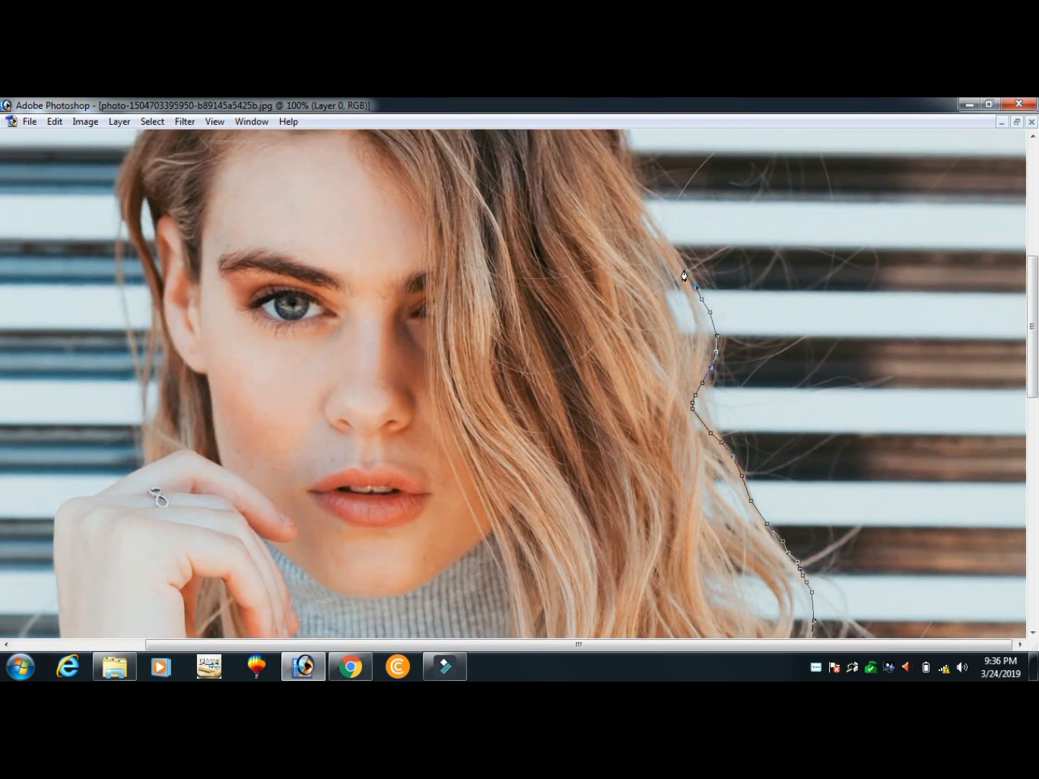
left_click(660, 233)
left_click_drag(617, 224, 606, 382)
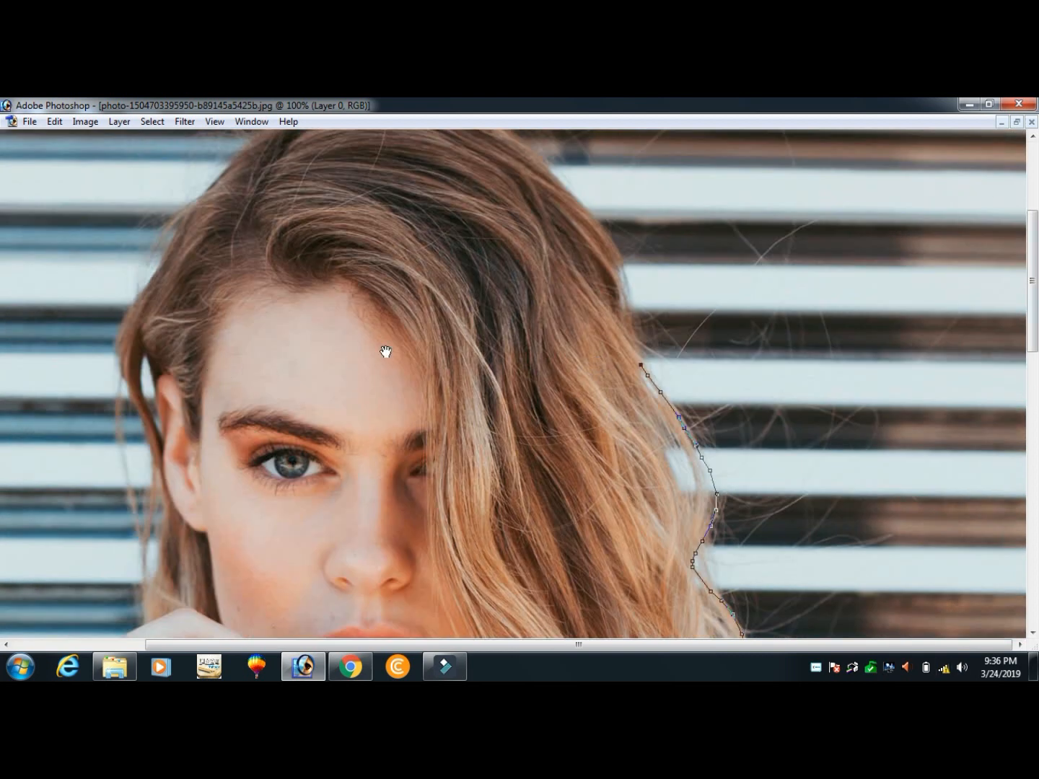
left_click_drag(352, 360, 352, 397)
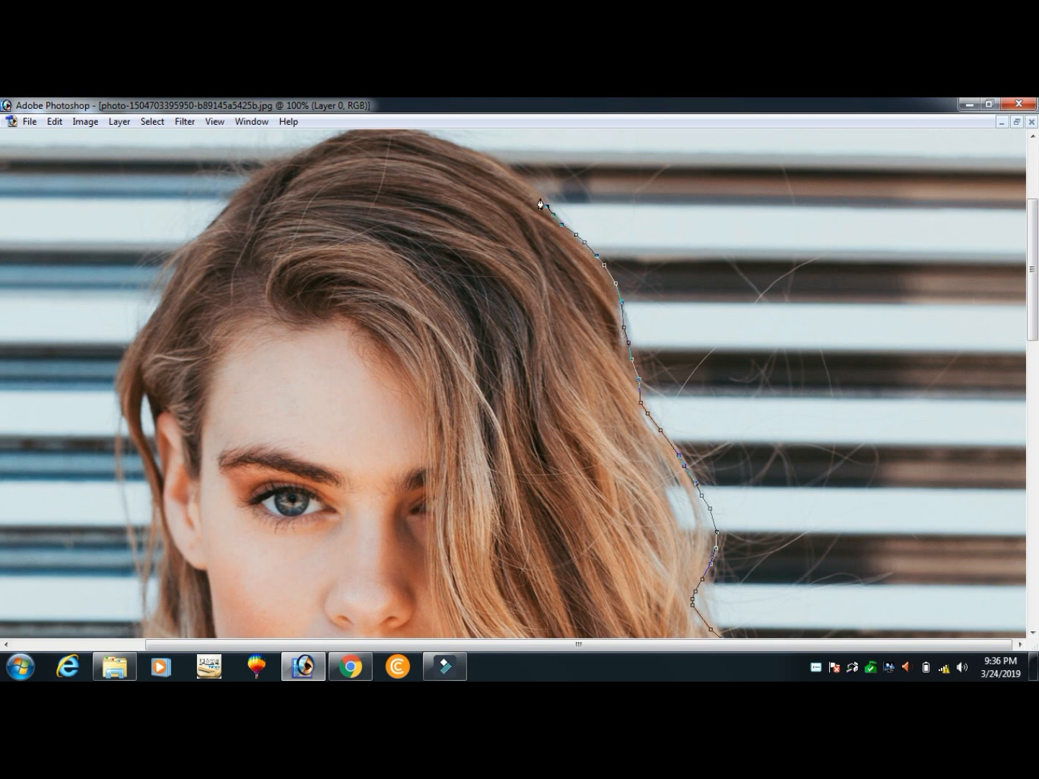
left_click_drag(498, 182, 680, 395)
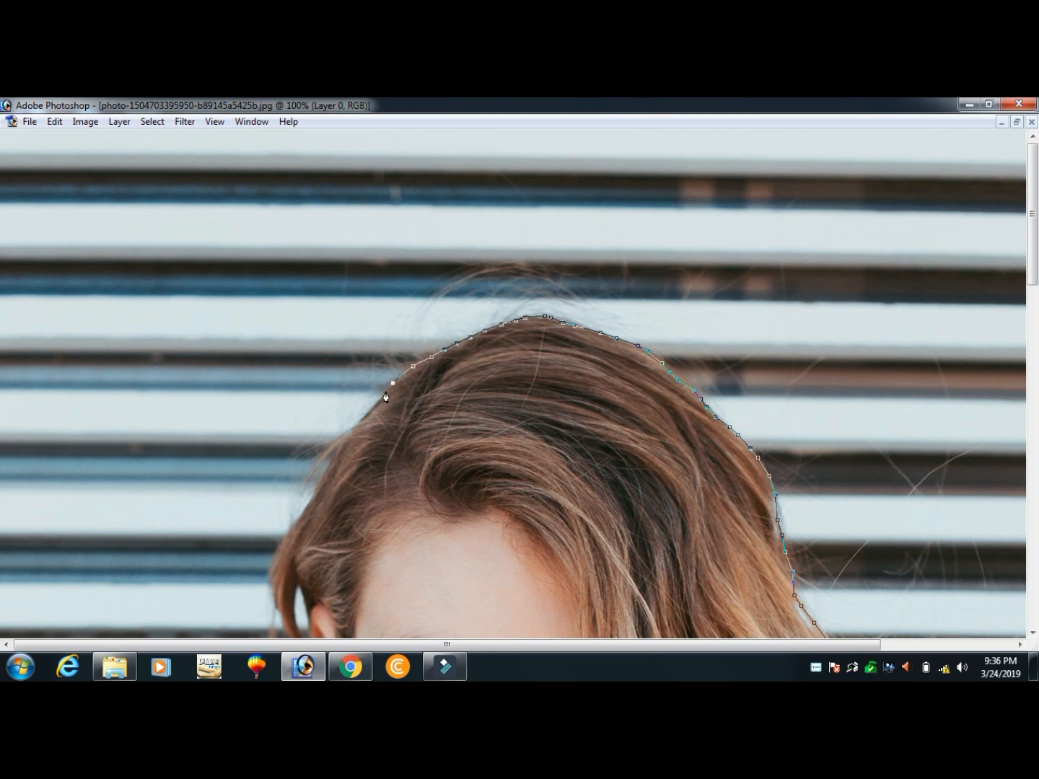
Trace the other side of the hair from the crown down past the ear to the raised hand
scroll(429, 365, "down", 3)
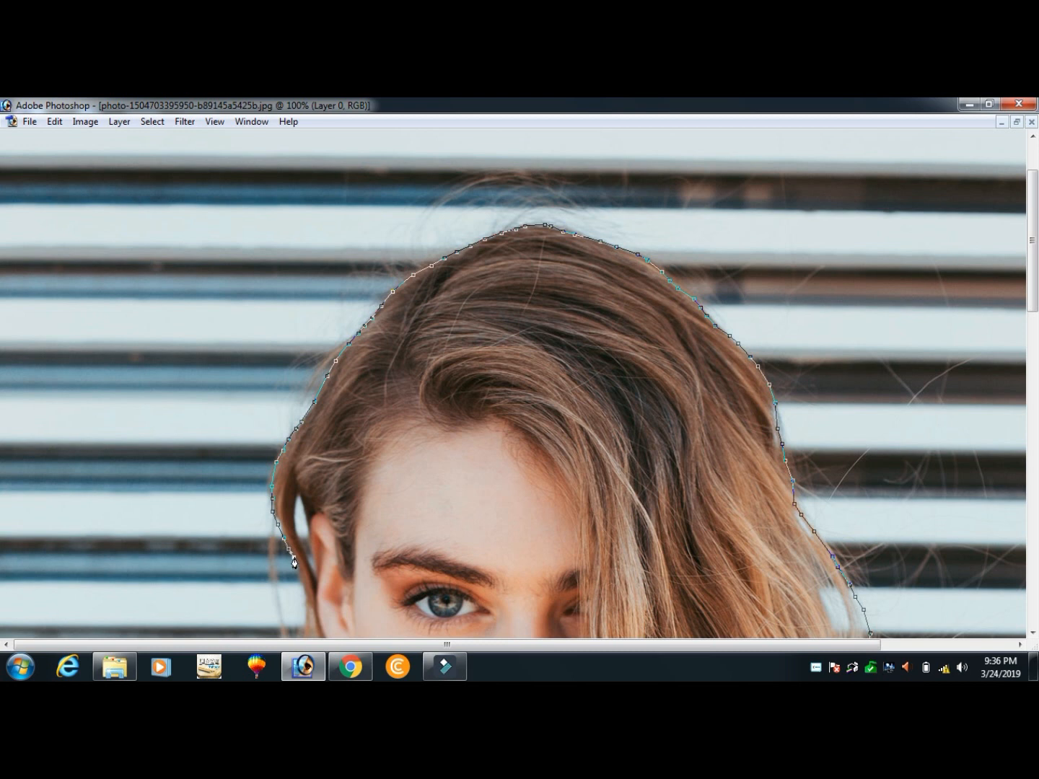
left_click_drag(370, 491, 472, 235)
scroll(451, 409, "down", 2)
left_click_drag(313, 355, 317, 374)
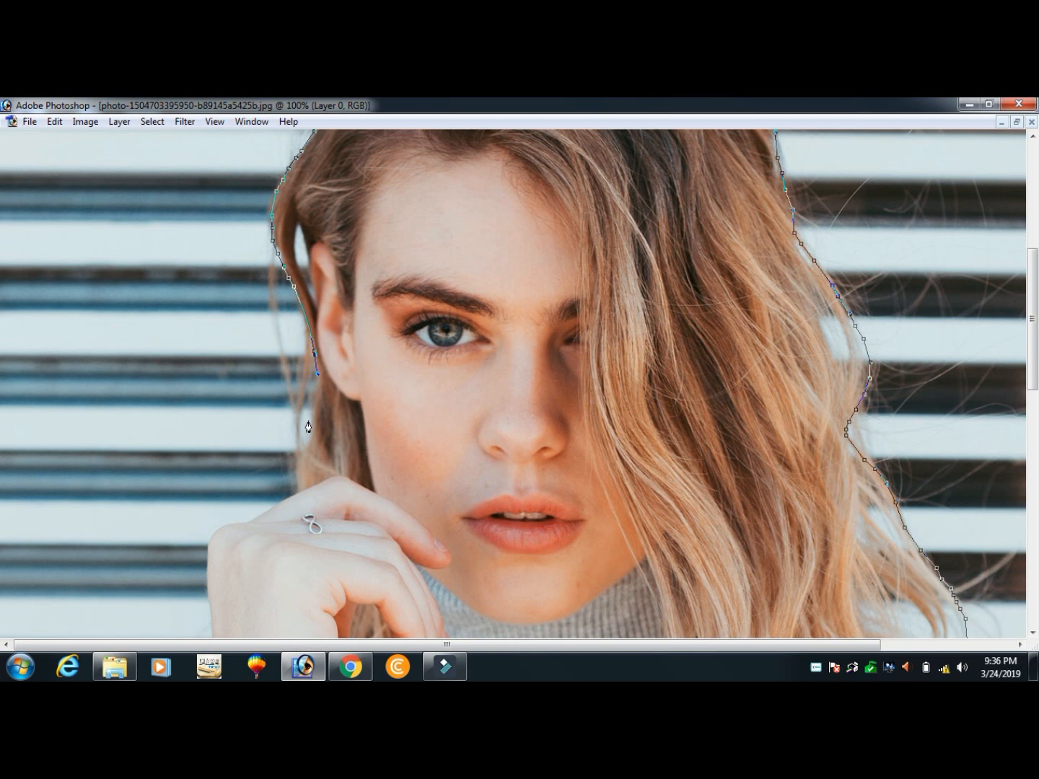
left_click_drag(305, 447, 294, 465)
left_click_drag(248, 520, 247, 532)
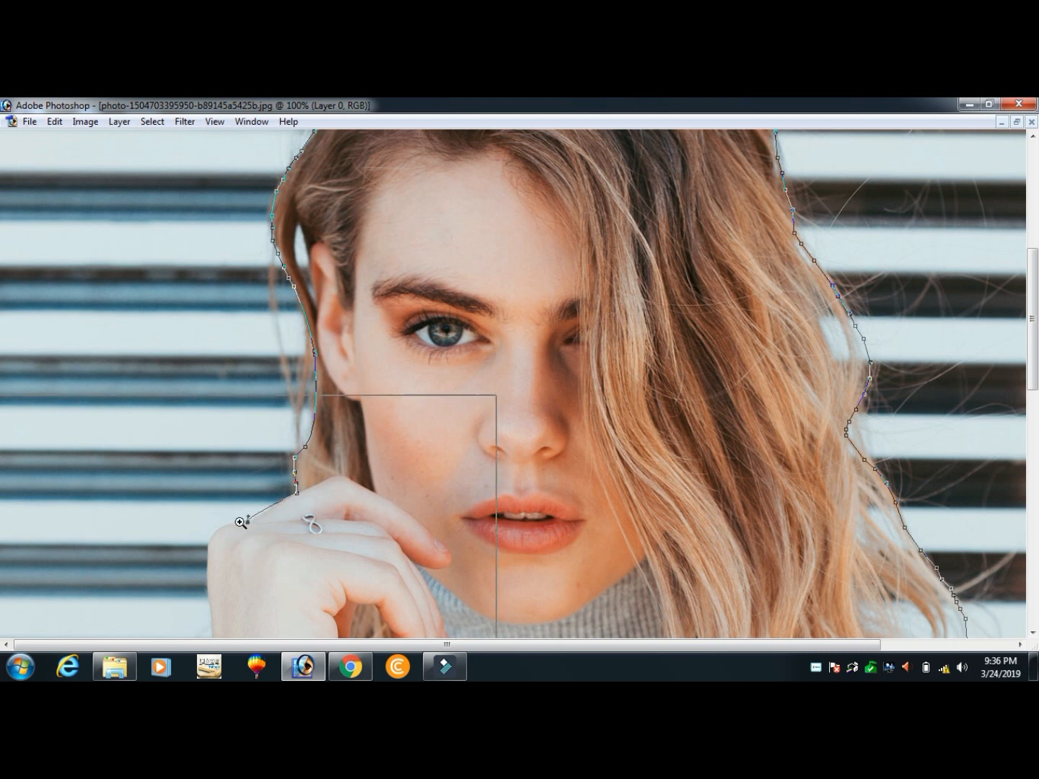
left_click(239, 521, "ctrl")
left_click(240, 521, "ctrl")
left_click_drag(540, 392, 443, 535)
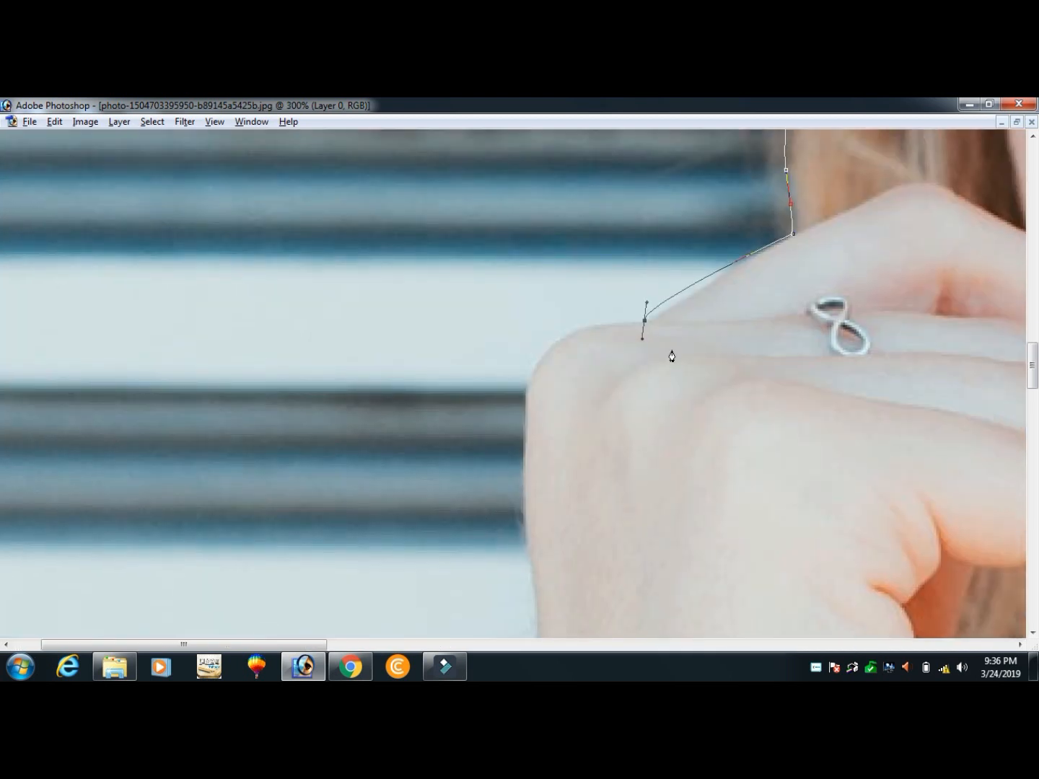
key("ctrl+z")
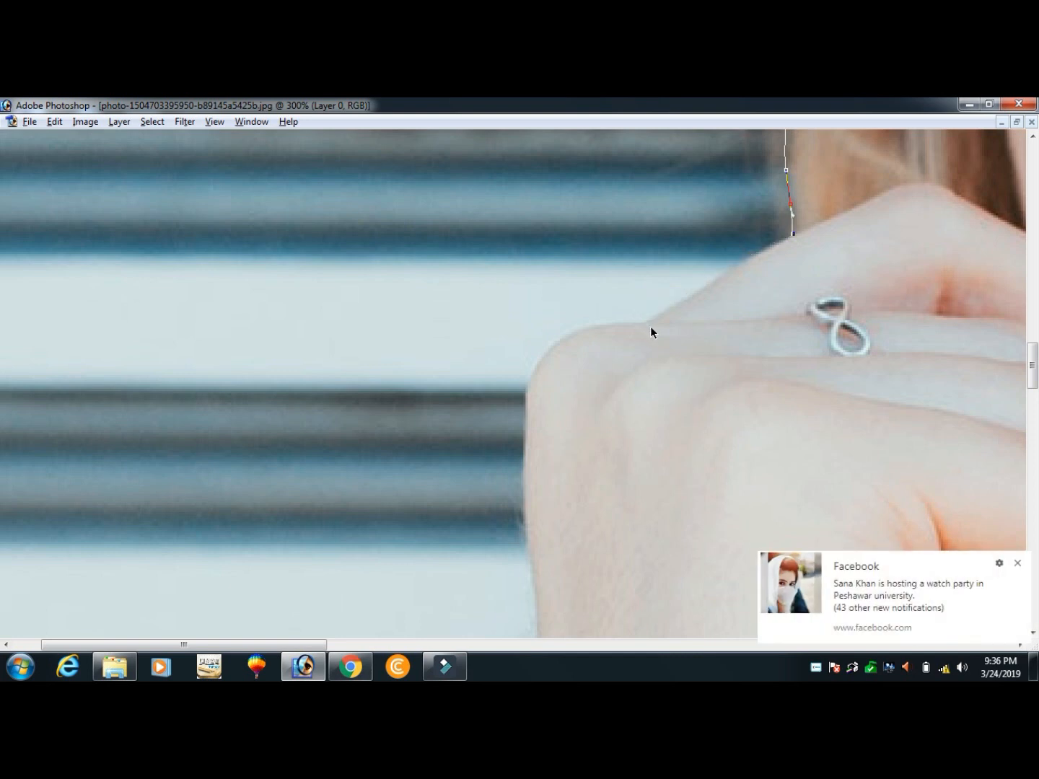
Dismiss the Facebook notification and trace the raised hand with short segments over the knuckles and down its outer edge
left_click(1018, 565)
mouse_move(645, 327)
left_mouse_down()
mouse_move(631, 327)
mouse_move(633, 335)
mouse_move(632, 326)
left_mouse_up()
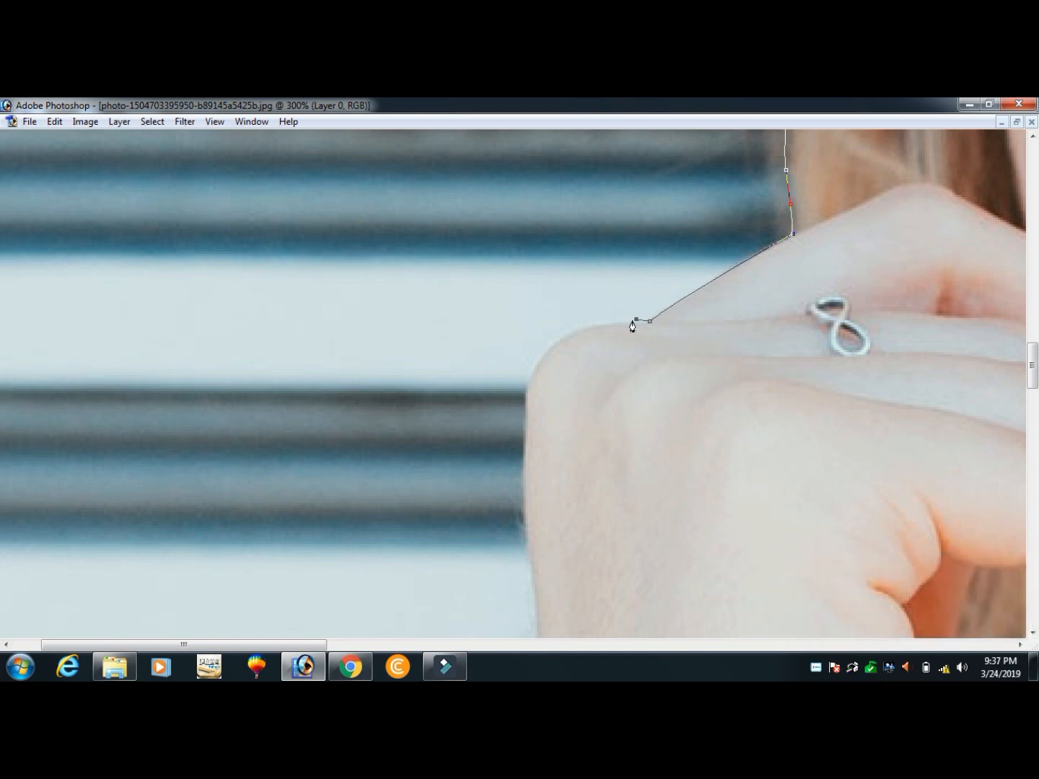
key("ctrl+alt+z")
key("ctrl+alt+z")
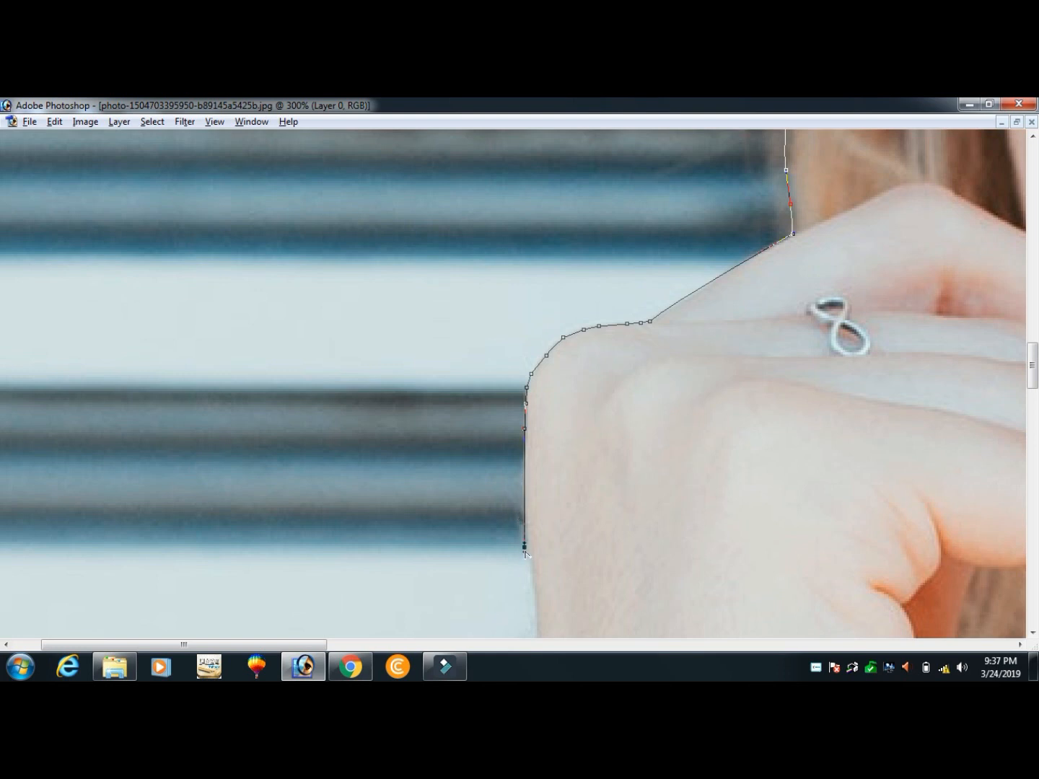
left_click(528, 546)
Extend the path down the wrist, around the corner of the sweater cuff, and onto the shoulder behind it
left_click(573, 543, "ctrl+alt")
scroll(552, 232, "down", 5)
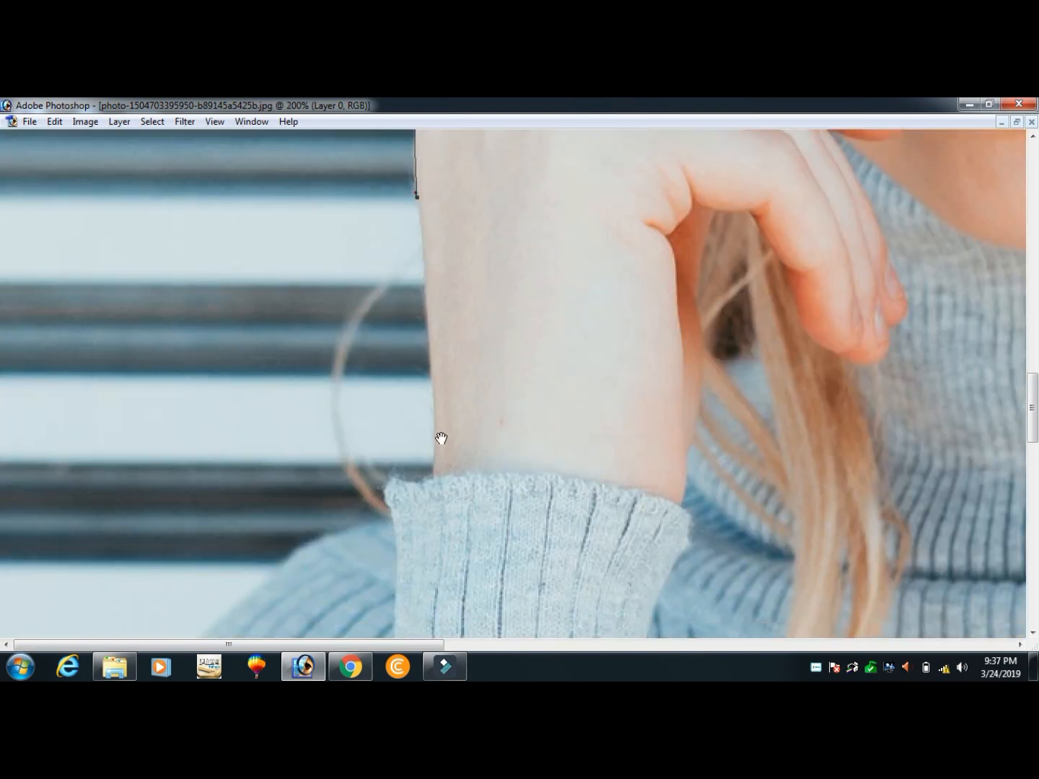
left_click_drag(432, 477, 422, 490)
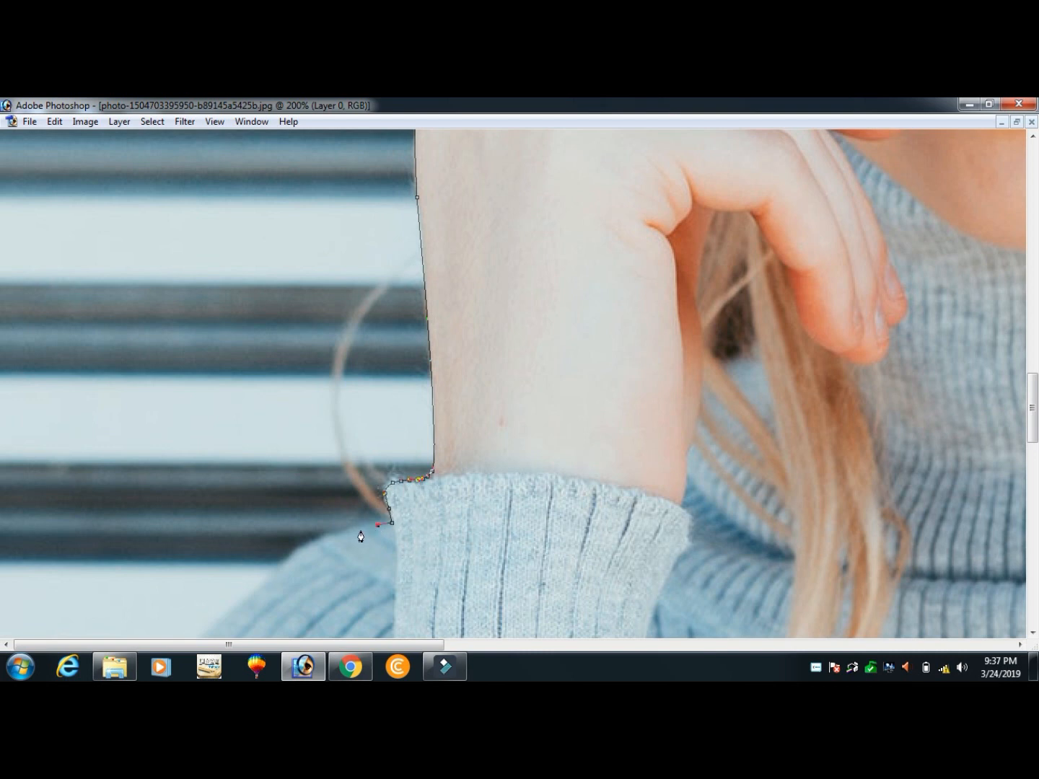
left_click(305, 552)
Trace around the shoulder on the raised-hand side and down the outer edge of that sleeve
left_click(284, 567, "ctrl+alt")
left_click(285, 563, "ctrl+alt")
left_click(283, 469, "ctrl+alt")
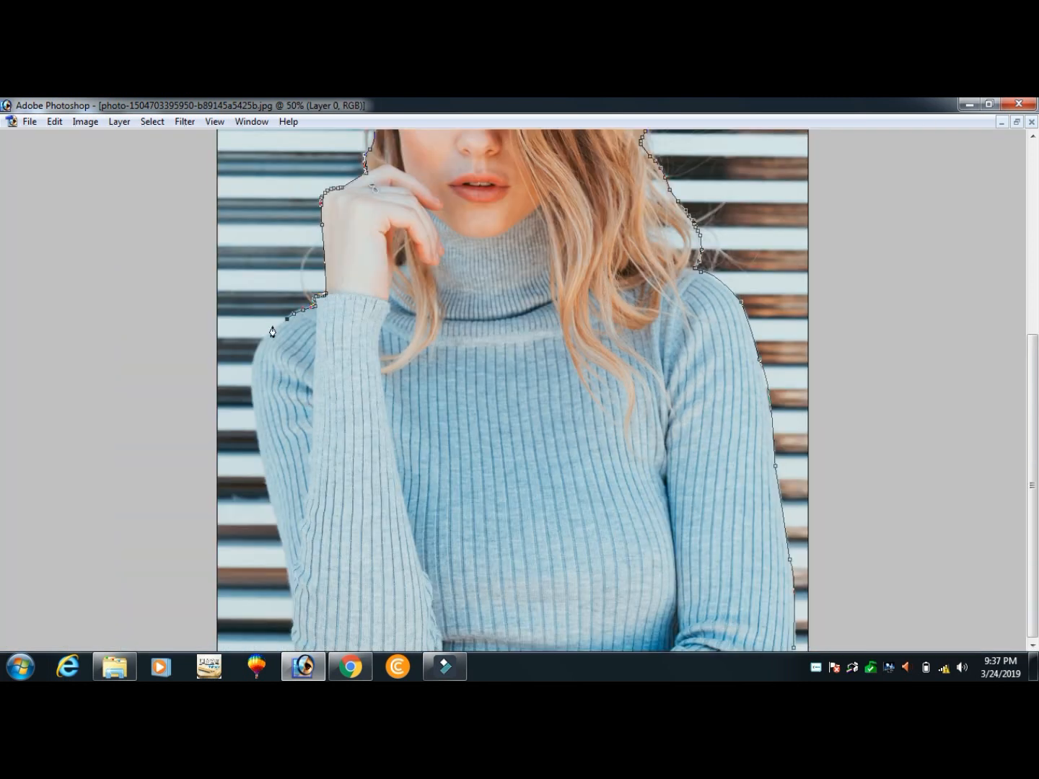
left_click_drag(253, 389, 245, 403)
left_click_drag(275, 528, 296, 576)
key("ctrl+minus")
Bring the path past the photo's bottom edge below the sleeve and place anchors outside the canvas beside it
left_click(364, 580, "alt")
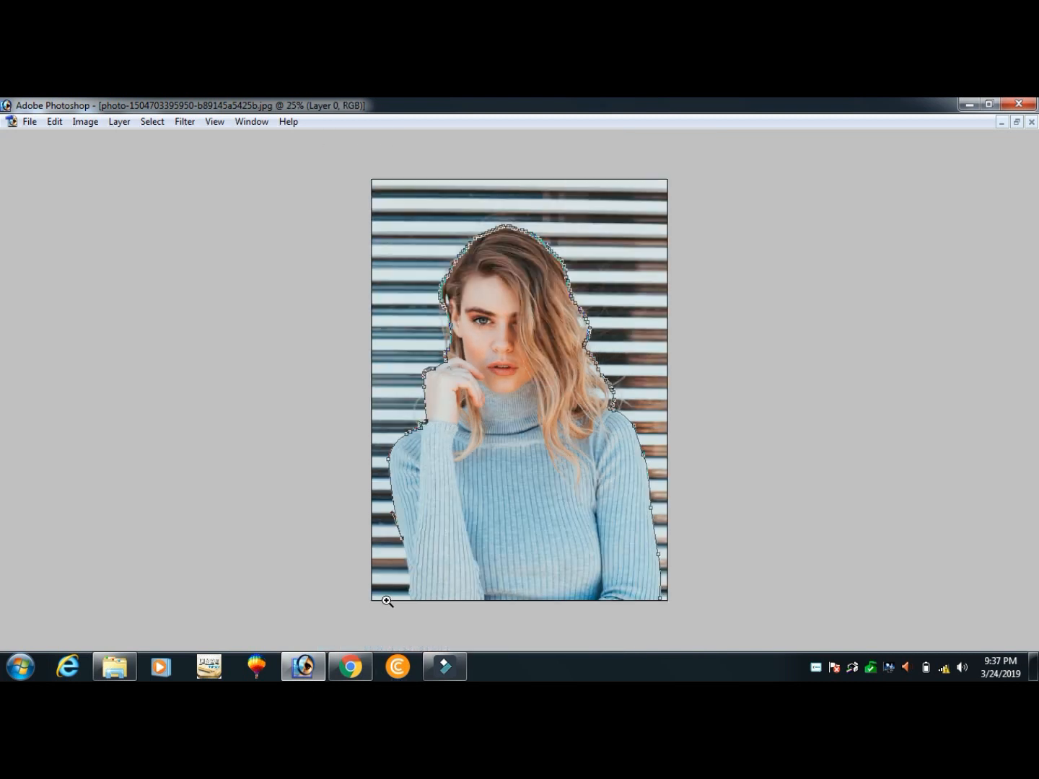
left_click(387, 603, "ctrl")
left_click(381, 591, "alt")
left_click(403, 612)
left_click(354, 611)
left_click(306, 586)
Loop the path around the outside of the whole canvas back to its starting anchor, and convert it into a selection
left_click(278, 529, "alt")
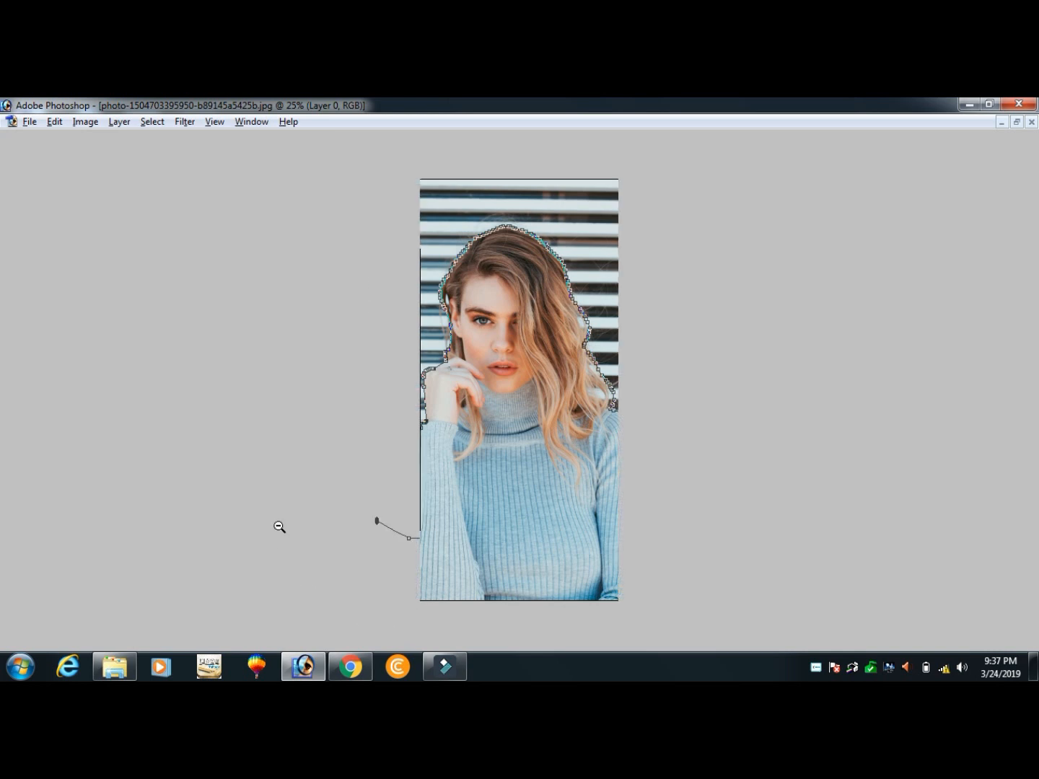
key("alt+ctrl+x")
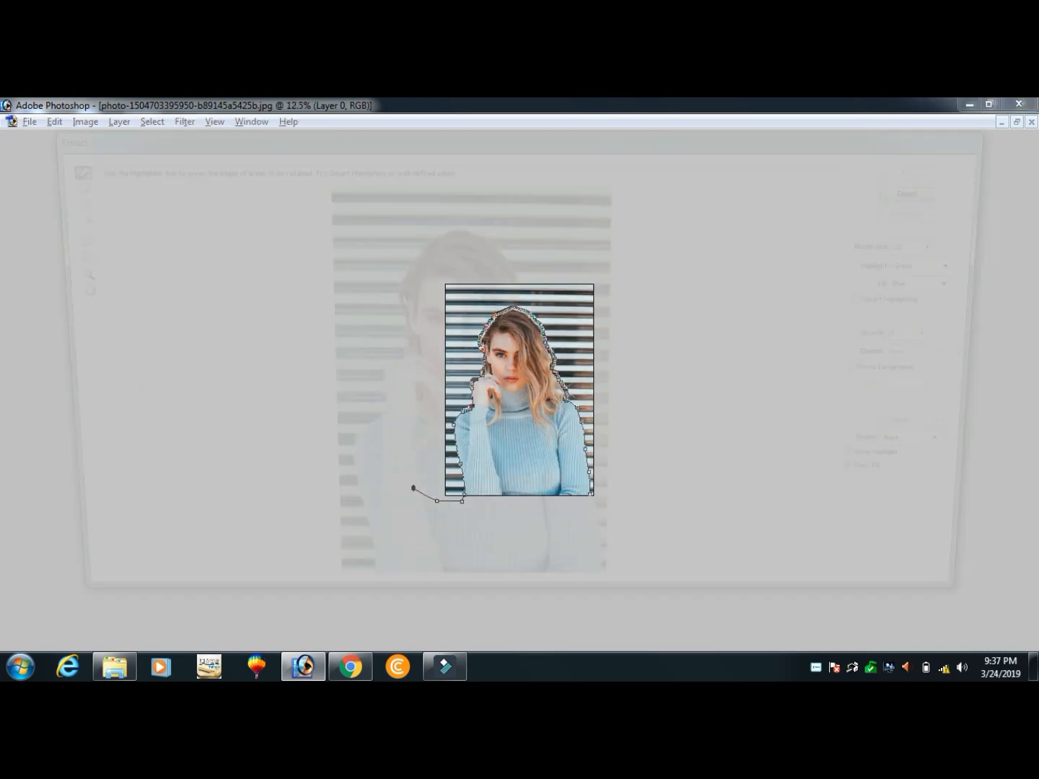
left_click(933, 190)
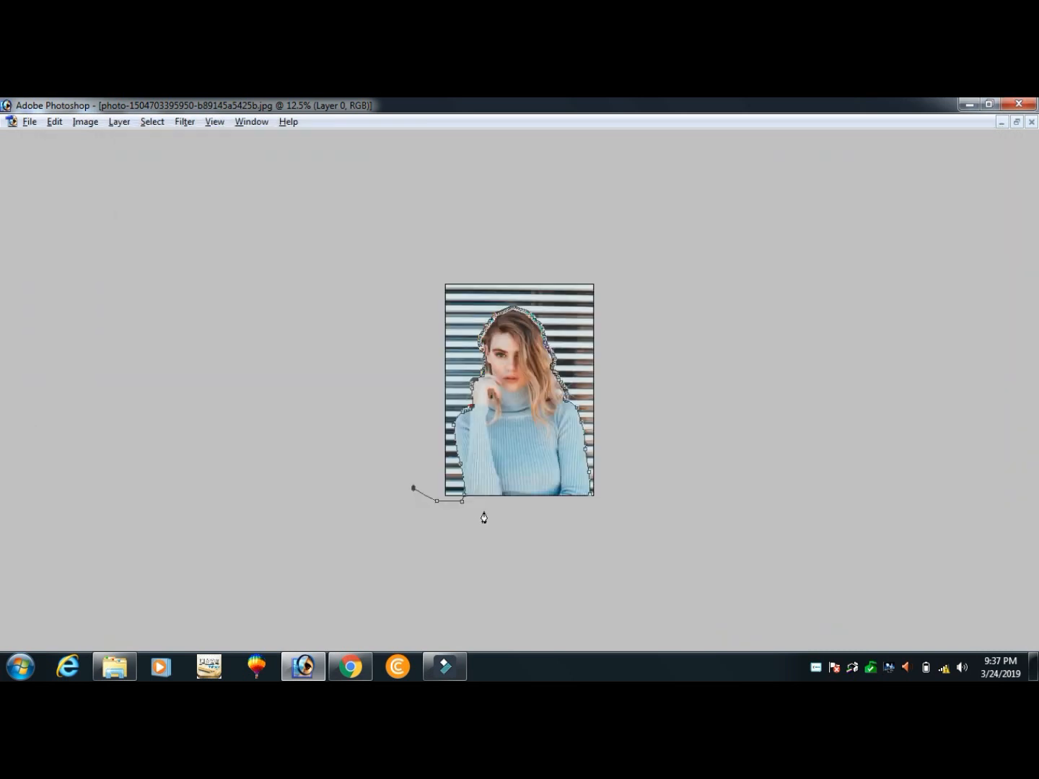
mouse_move(406, 494)
left_mouse_down()
mouse_move(371, 273)
mouse_move(544, 204)
mouse_move(677, 215)
left_mouse_up()
left_click_drag(788, 311, 752, 479)
left_click_drag(607, 533, 581, 521)
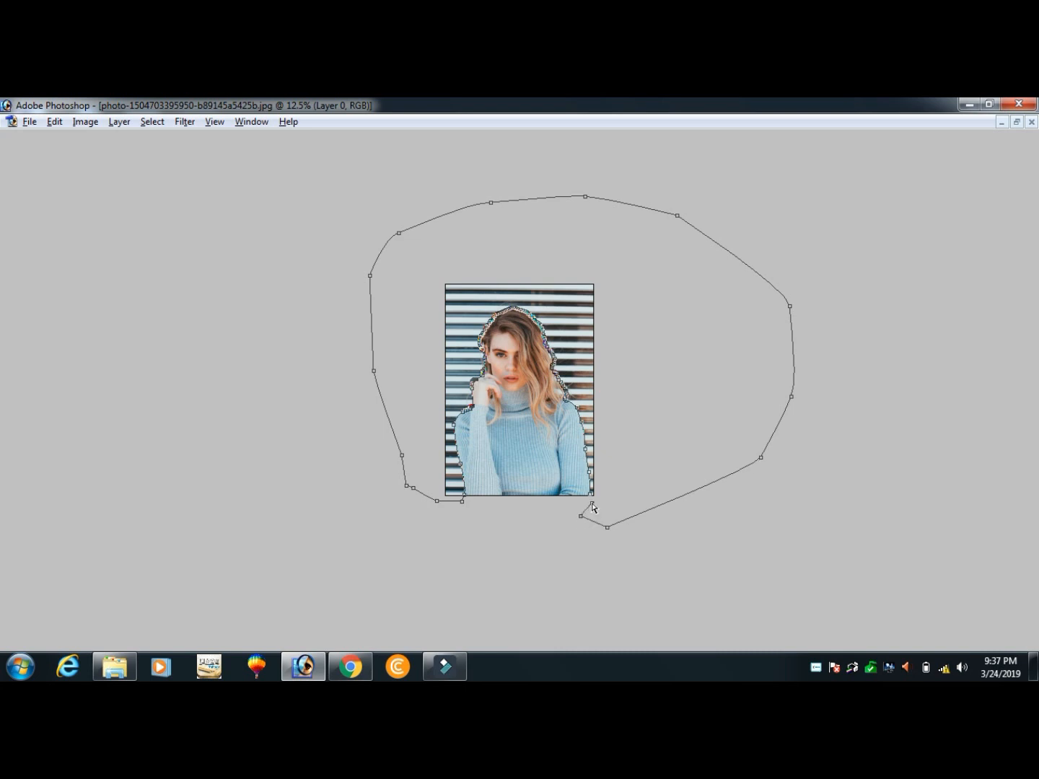
key("ctrl+Return")
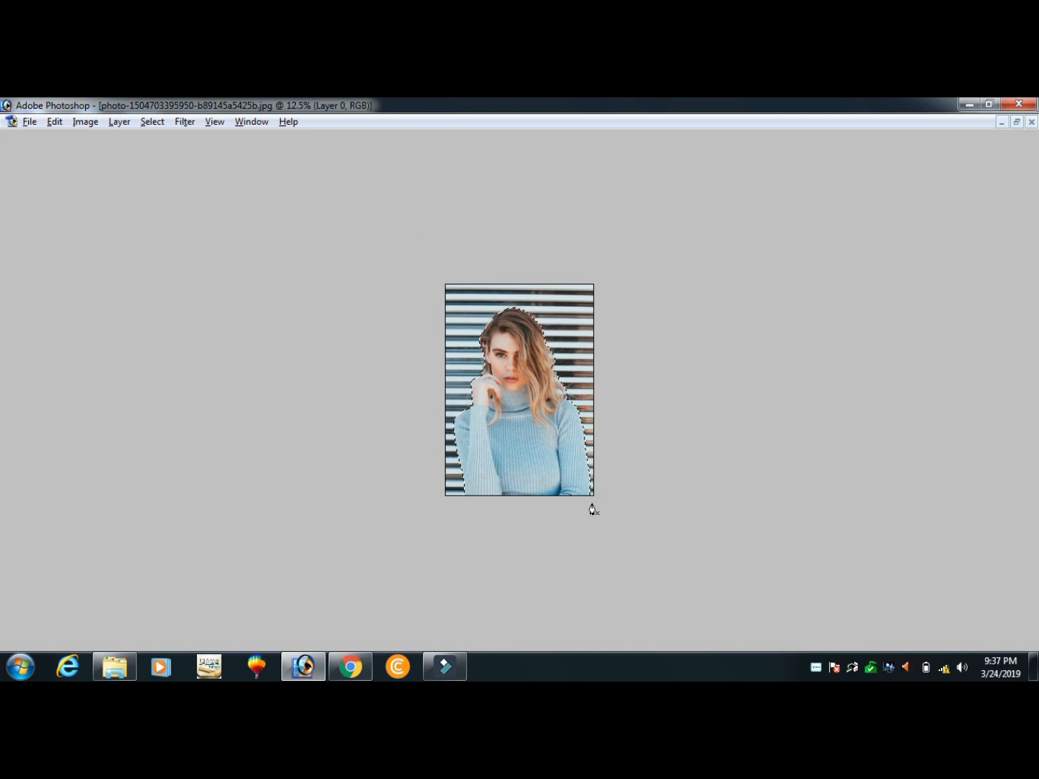
Delete the selected striped background as a trial, and undo the deletion
key("z")
left_click_drag(592, 305, 471, 489)
left_click(432, 586)
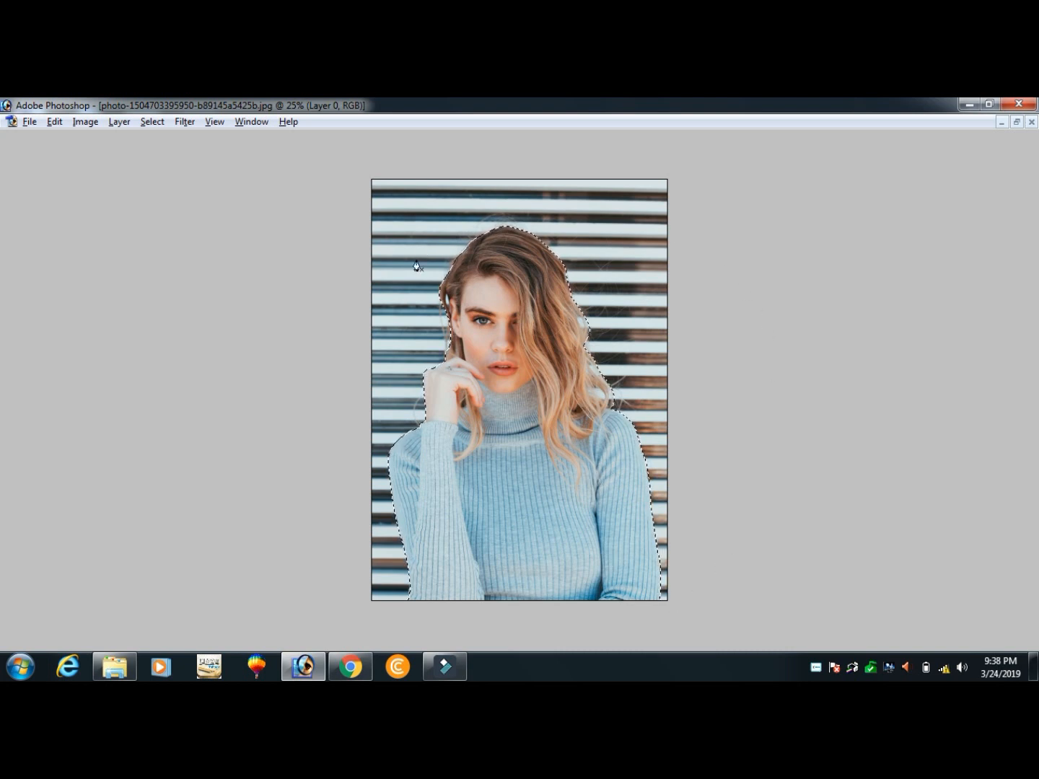
key("Delete")
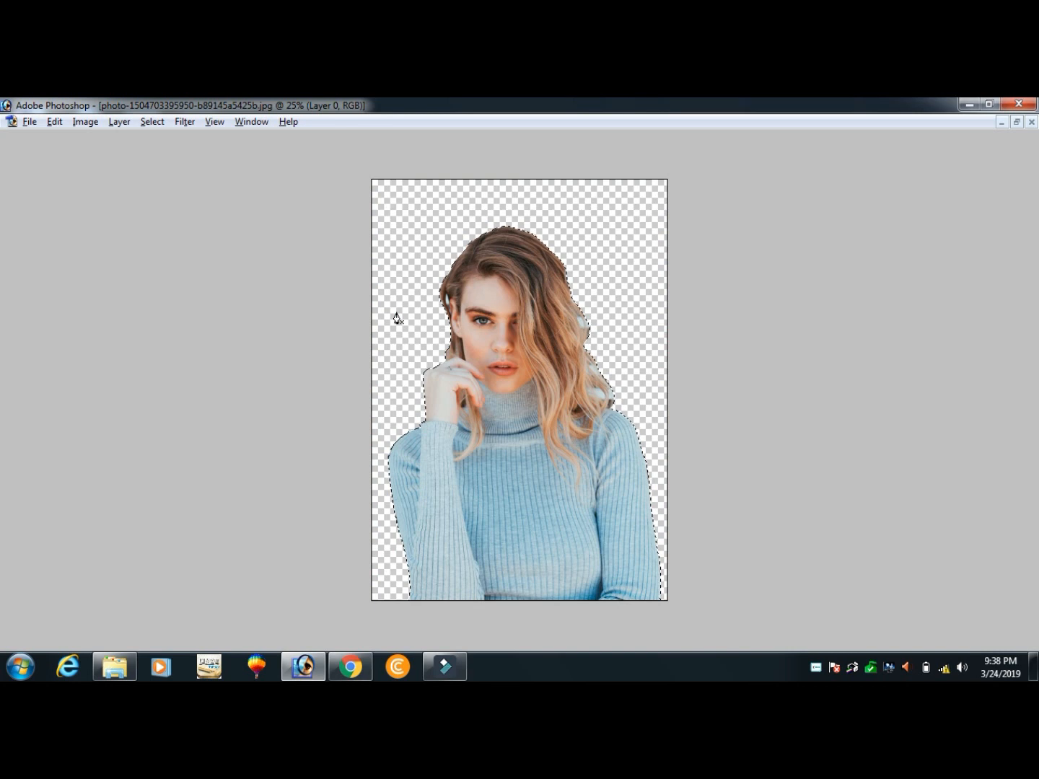
key("ctrl+z")
Delete the selected striped background around the woman, checking the edge of her hair up close
left_click(545, 258, "ctrl")
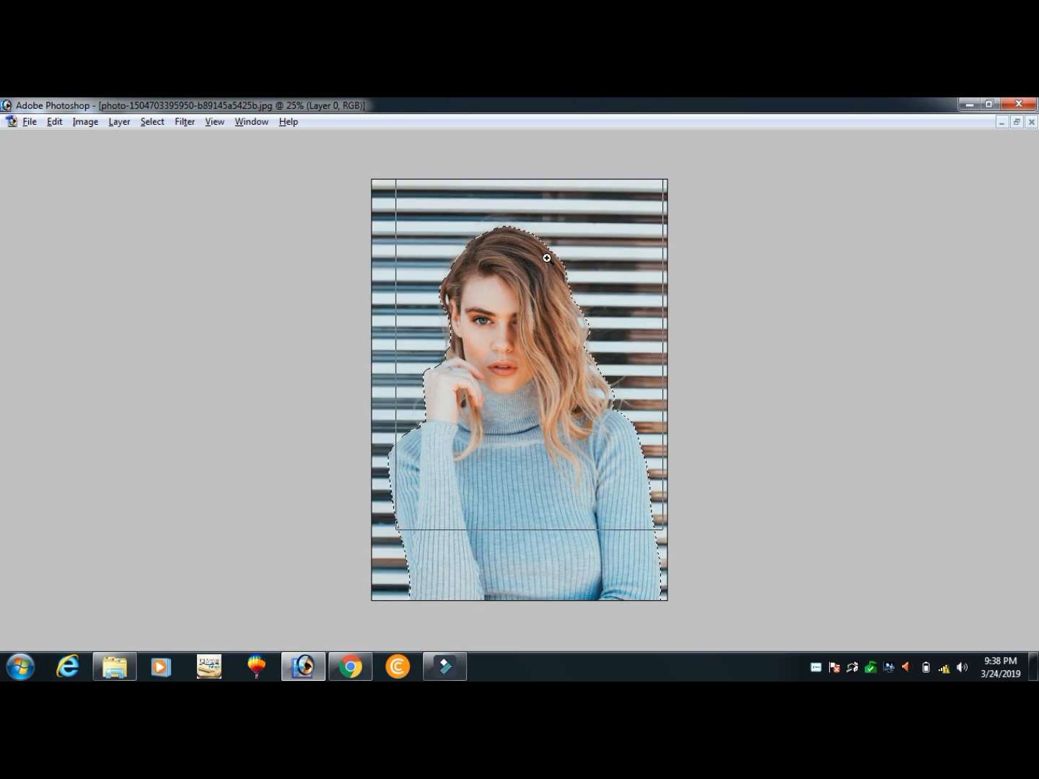
left_click(545, 257, "ctrl")
left_click(545, 257, "ctrl")
left_click(545, 257, "ctrl")
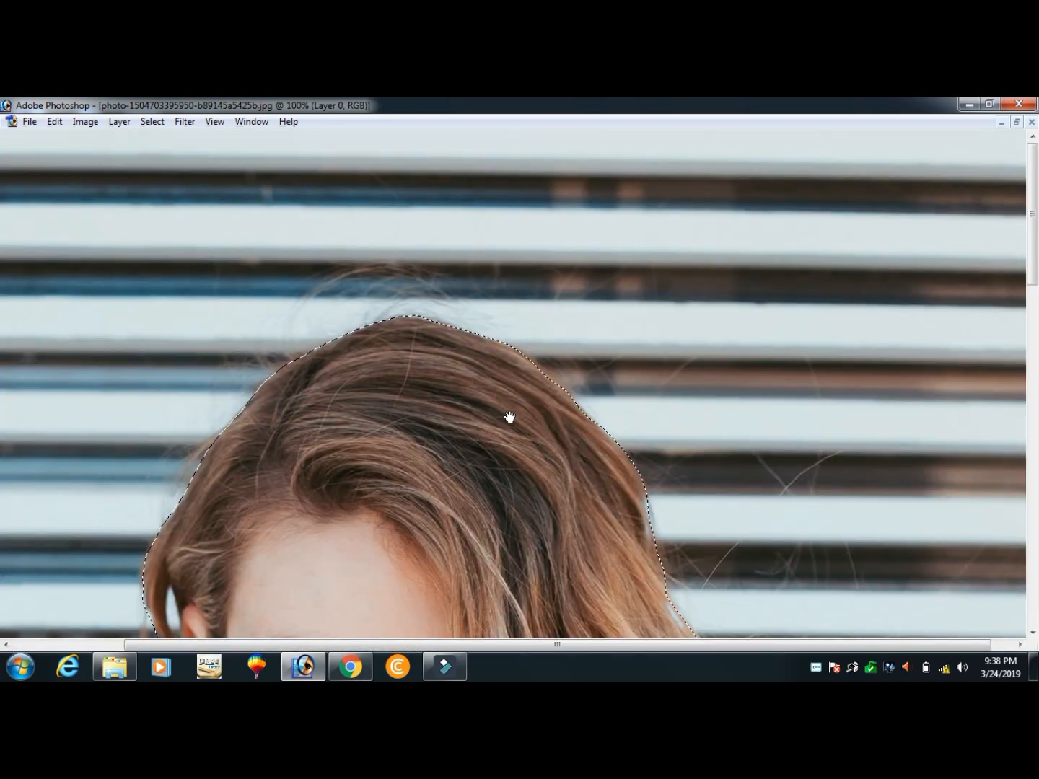
left_click(512, 377, "ctrl")
key("Delete")
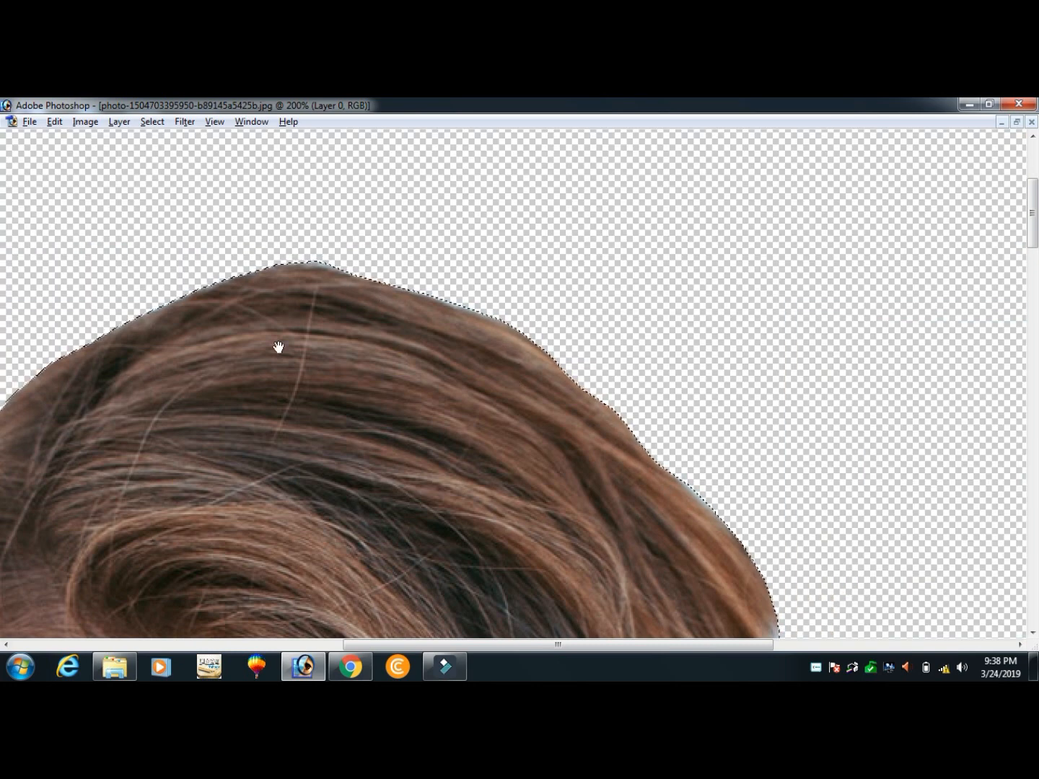
Examine the cutout edge along the hair, ear and face up close, and compare it with the whole figure
left_click_drag(278, 347, 521, 178)
left_click_drag(107, 534, 241, 301)
left_click_drag(289, 256, 202, 116)
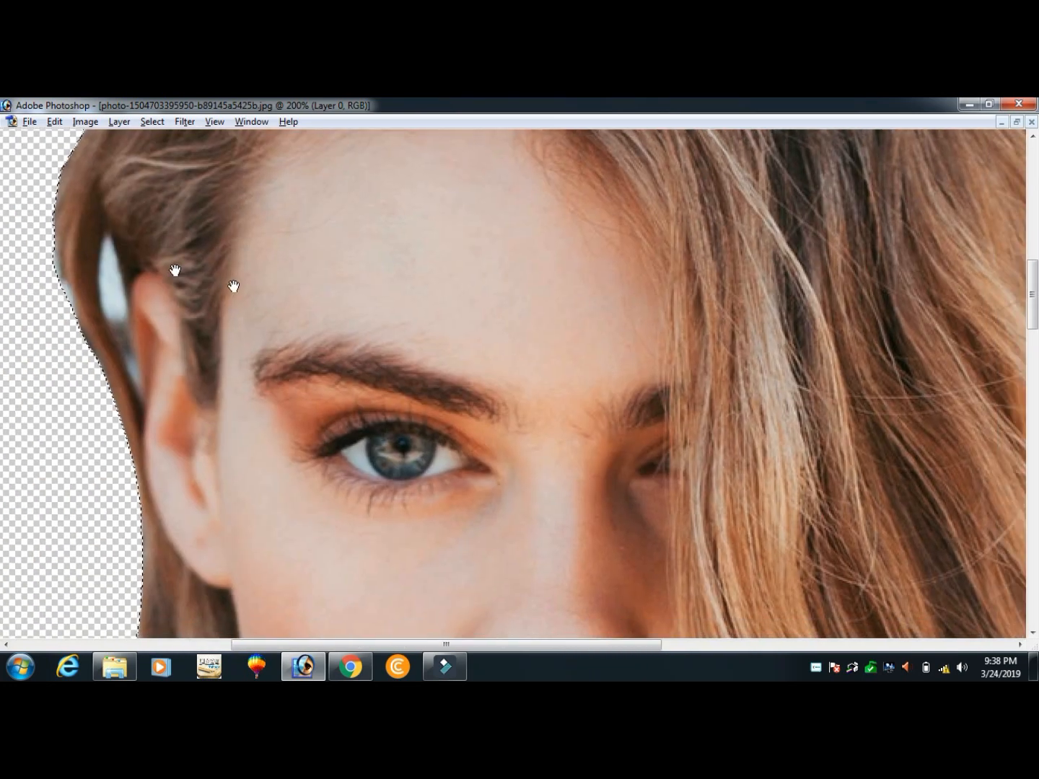
left_click_drag(807, 519, 439, 287)
left_click_drag(637, 478, 562, 187)
left_click_drag(641, 486, 610, 377)
left_click_drag(638, 434, 574, 228)
left_click(661, 361, "alt")
left_click(658, 355, "alt")
left_click(657, 346, "alt")
left_click(646, 332, "alt")
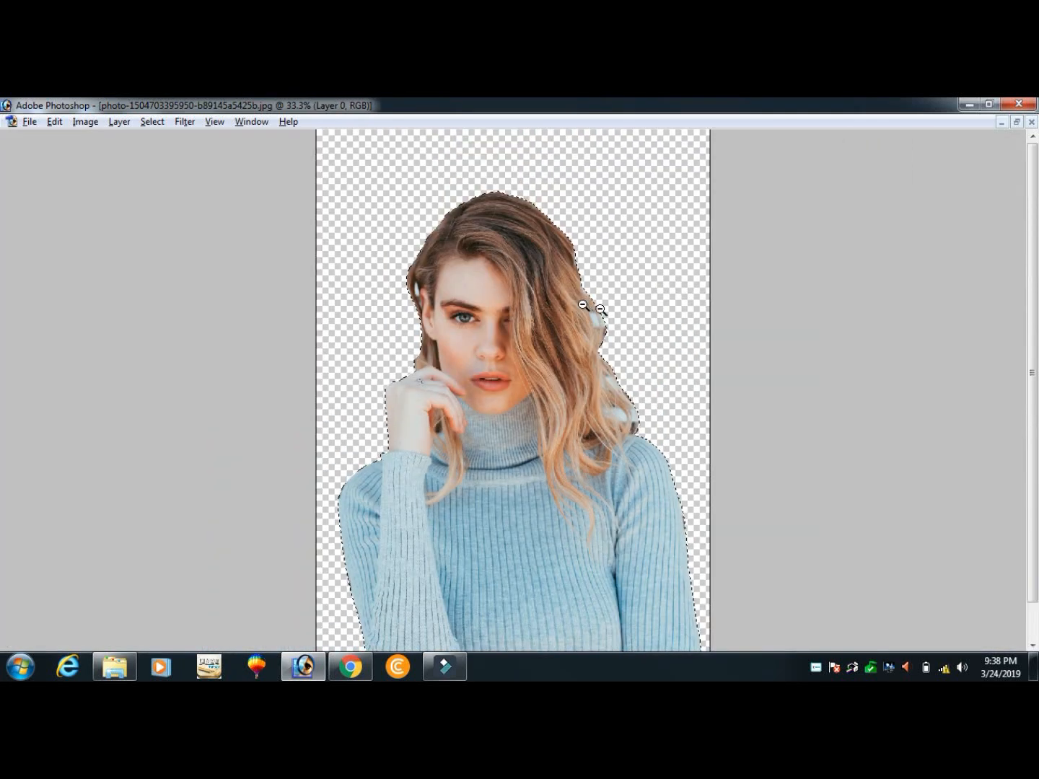
Undo the background deletion and feather the selection with a radius of 8 pixels
key("ctrl+z")
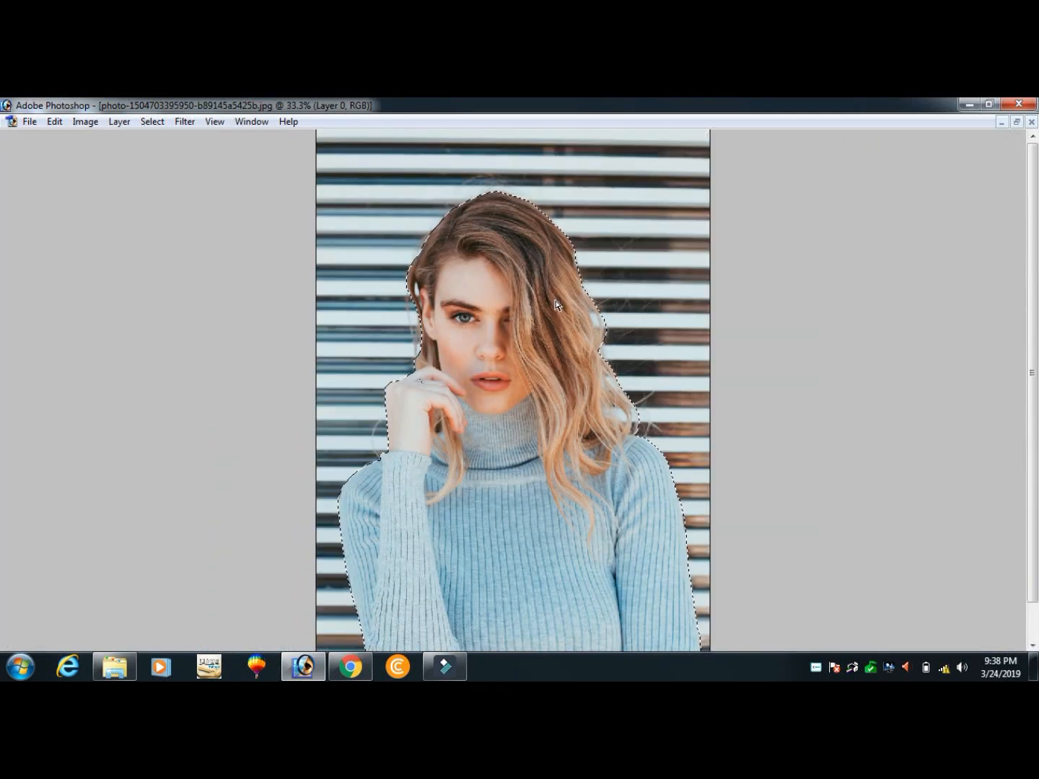
key("ctrl+alt+d")
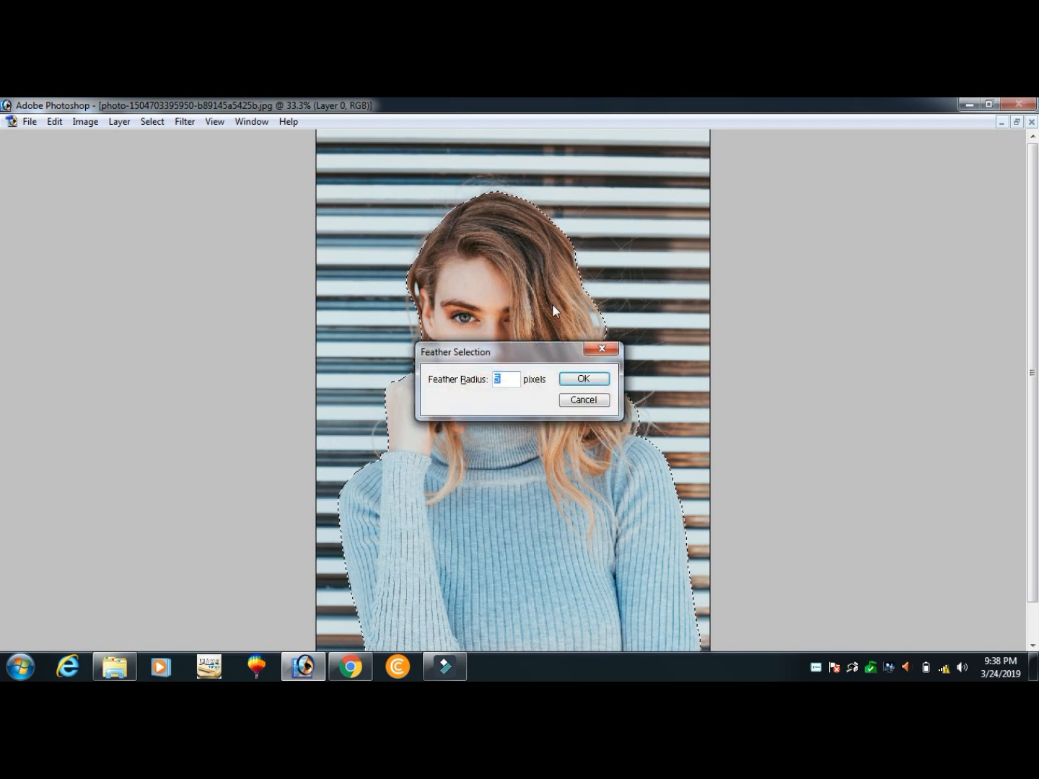
left_click_drag(541, 355, 551, 328)
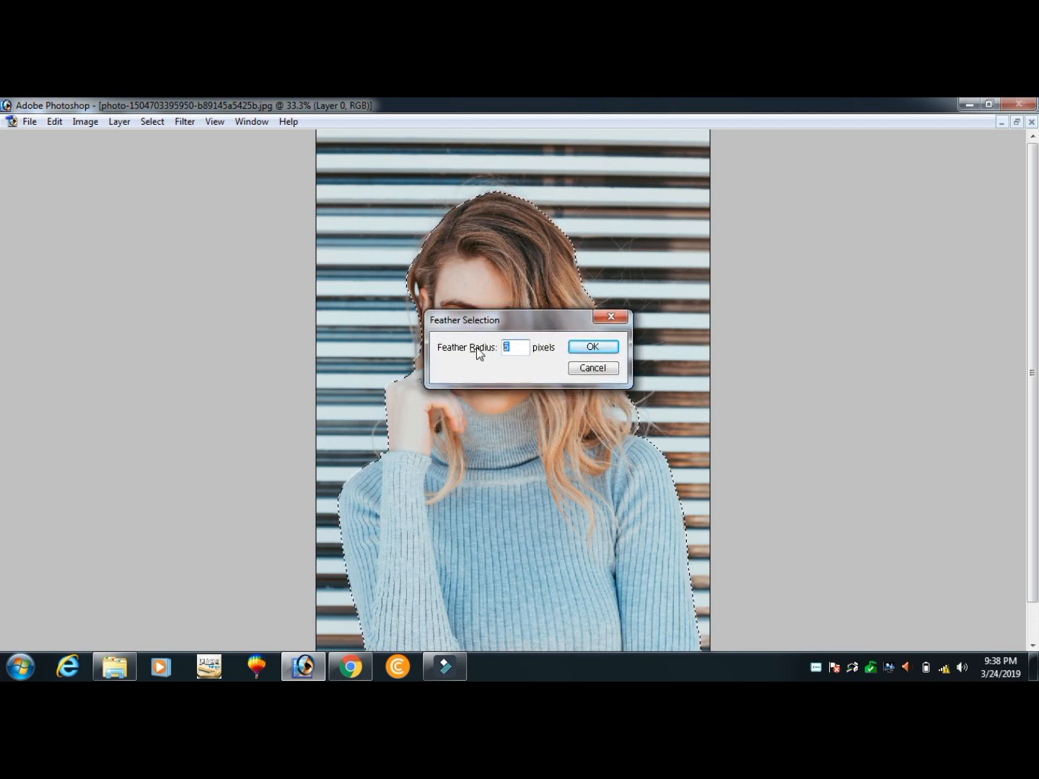
left_click_drag(474, 323, 435, 311)
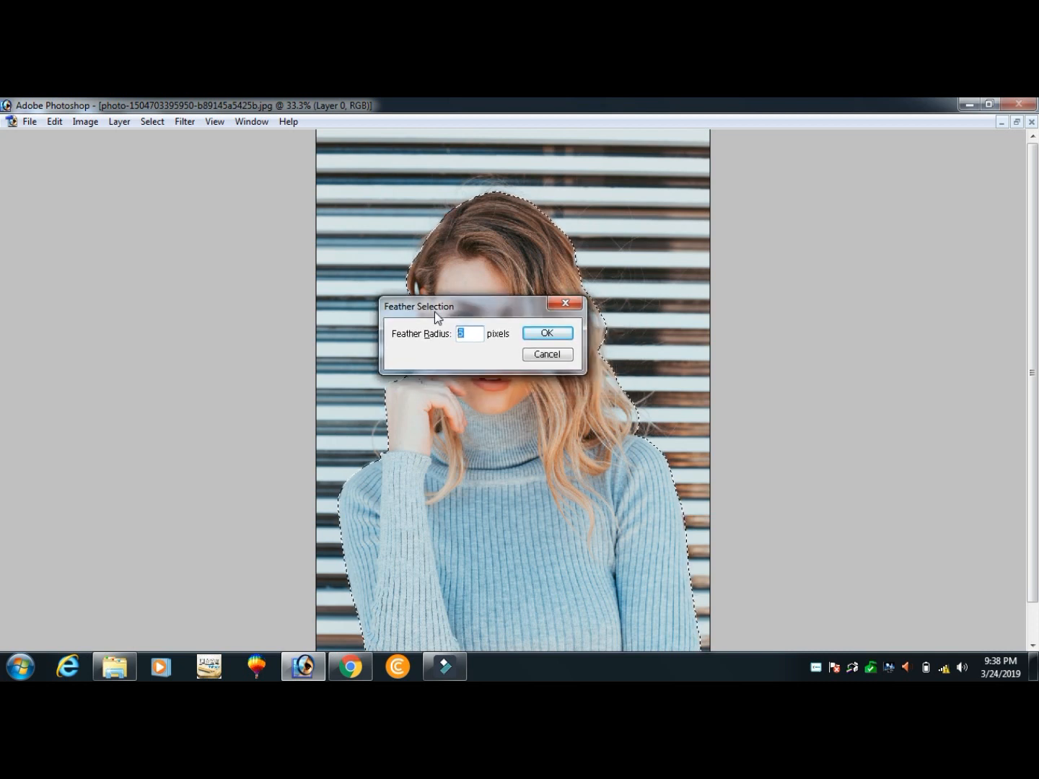
type("8")
key("Return")
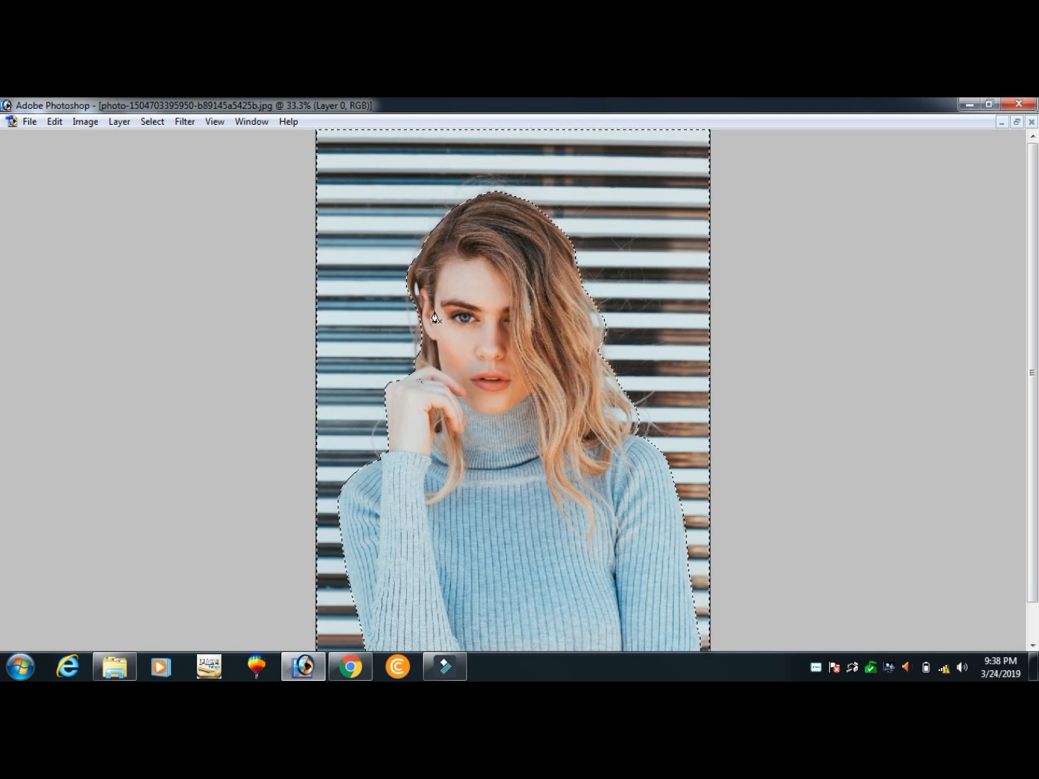
Delete the striped background inside the feathered selection, viewing the top of the woman's hair up close
key("z")
left_click(487, 234)
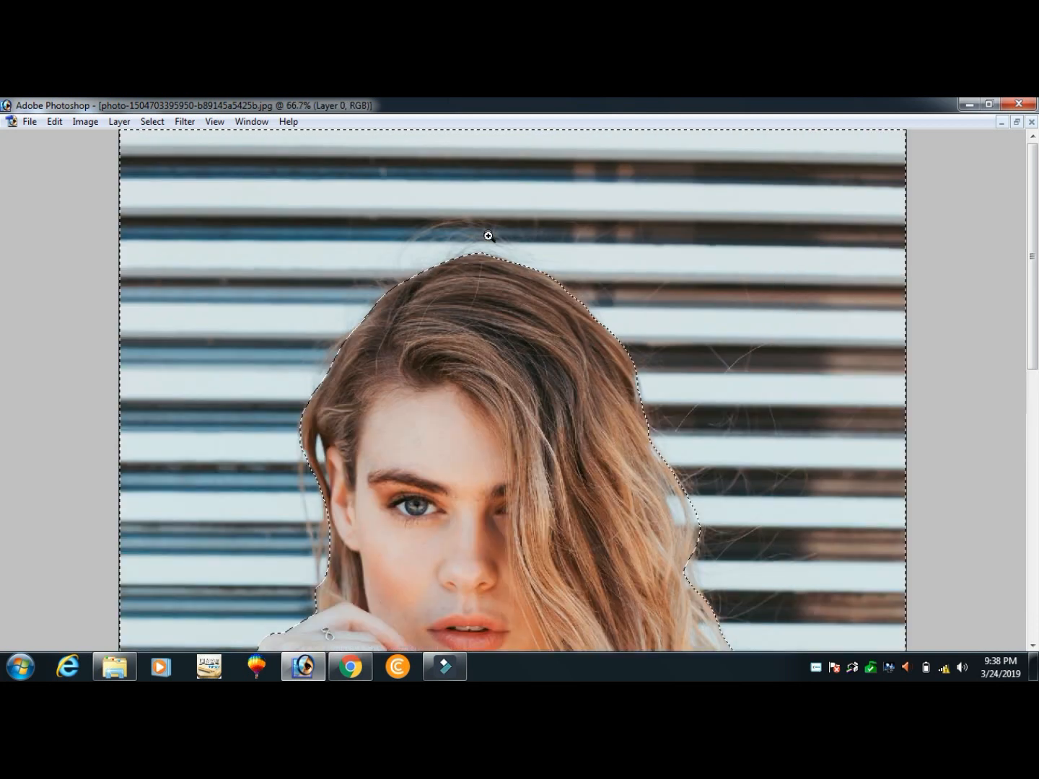
left_click(494, 390)
left_click(496, 364)
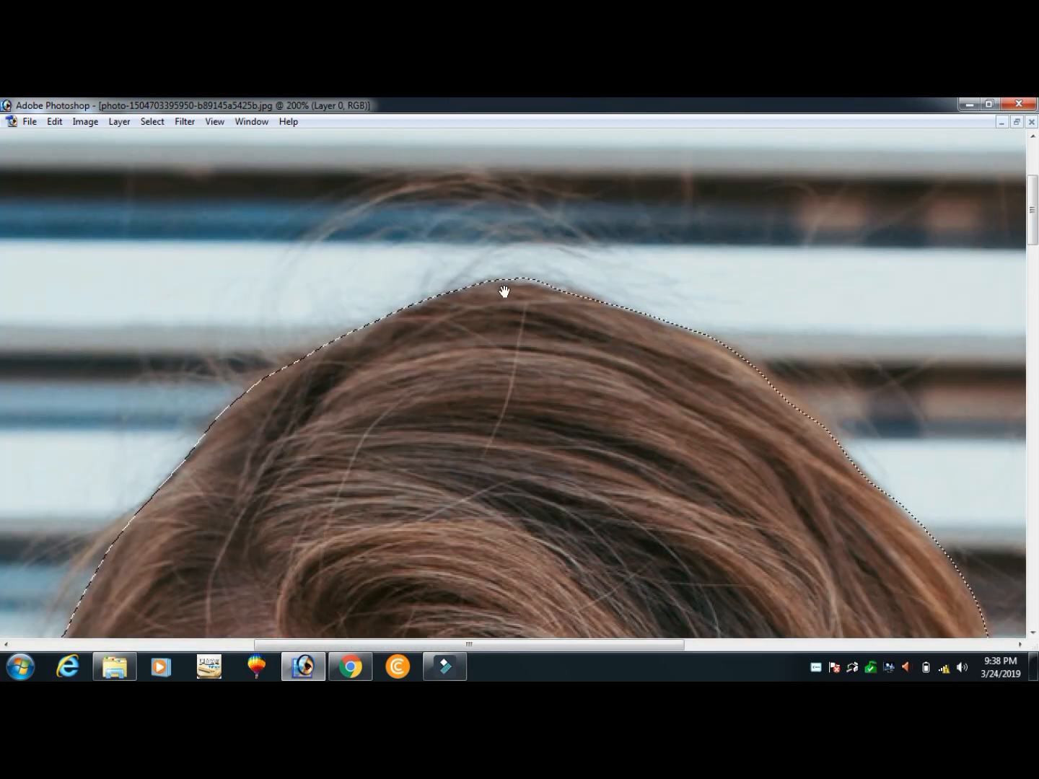
left_click_drag(504, 292, 489, 325)
key("Delete")
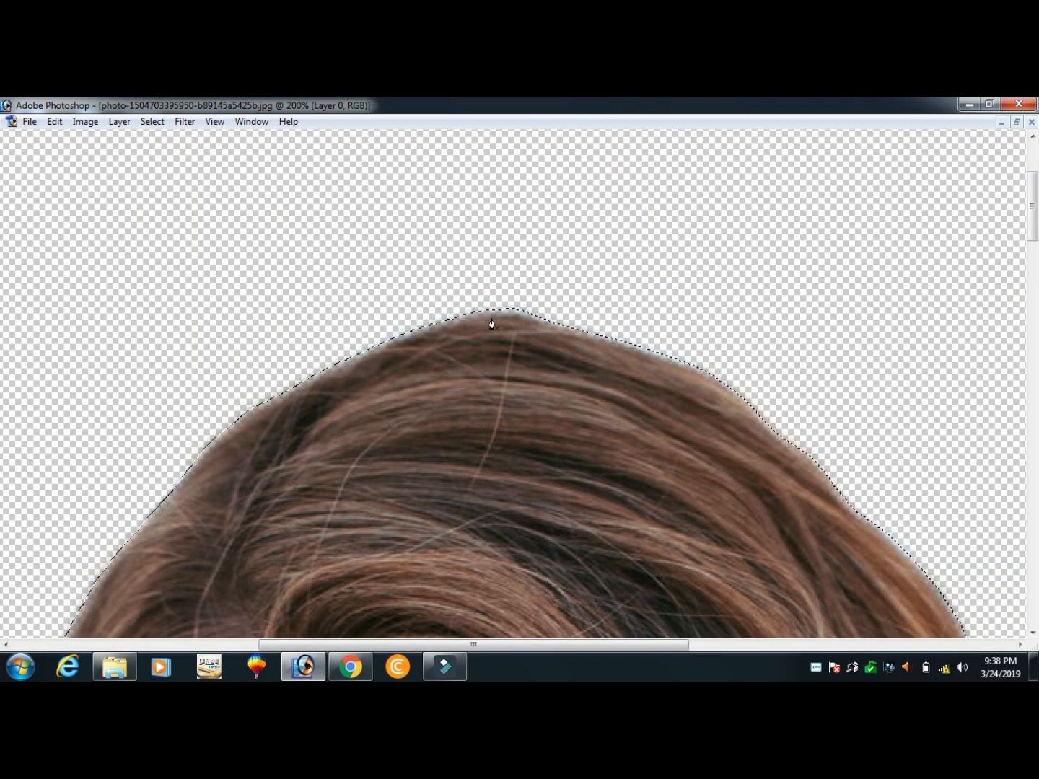
Inspect the softened edge at the crown of the hair, and check the whole cutout for leftover background
left_click(427, 323, "ctrl")
left_click(427, 323, "ctrl")
left_click(427, 323, "ctrl")
left_click_drag(829, 548, 418, 396)
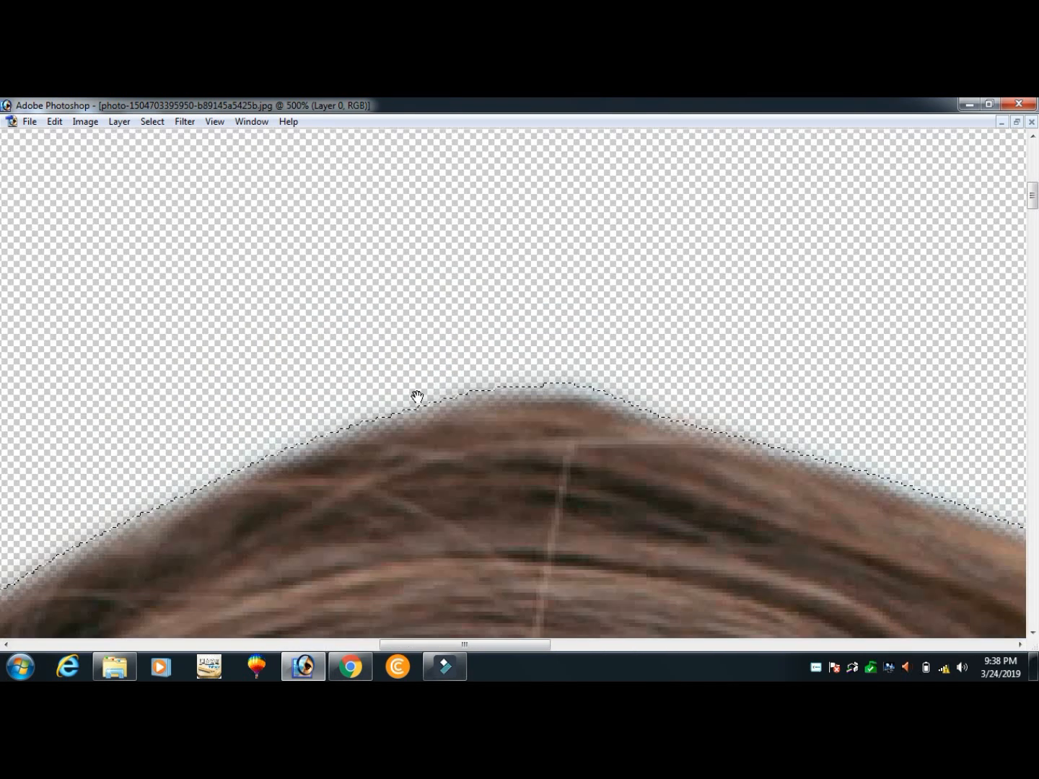
left_click(472, 419, "alt")
left_click(473, 420, "alt")
left_click(472, 420, "alt")
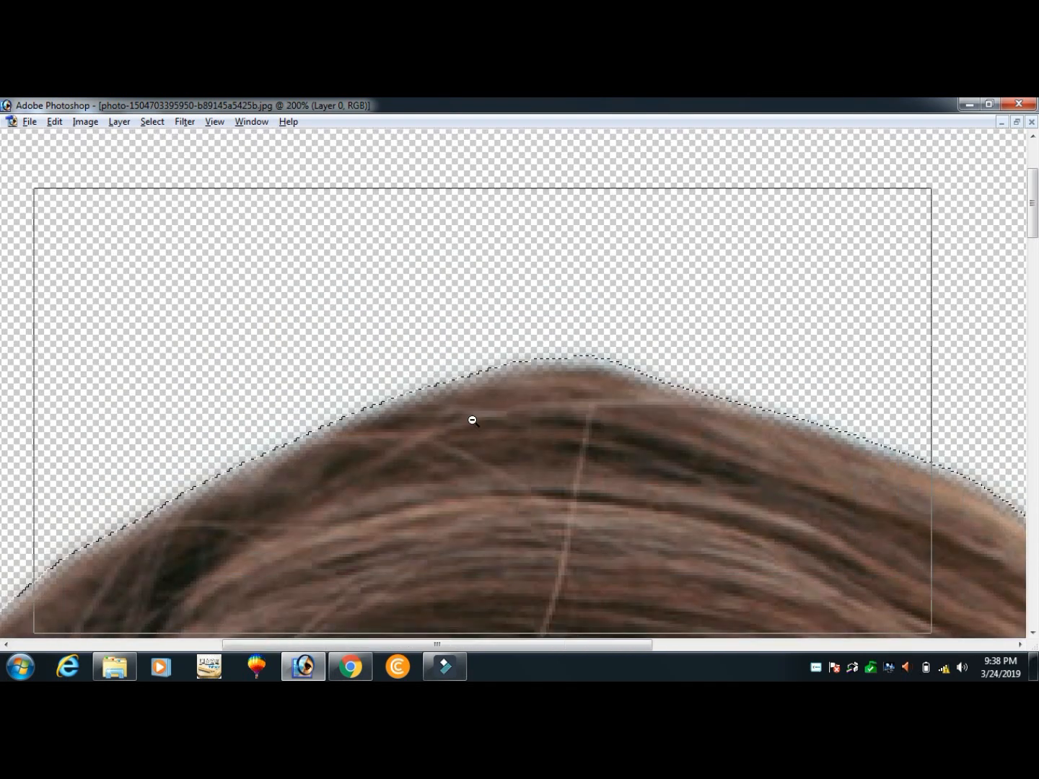
left_click(472, 420, "alt")
left_click(471, 418, "alt")
left_click(471, 418, "alt")
left_click(540, 429, "alt")
left_click(540, 429, "alt")
left_click(573, 383)
left_click(462, 361)
left_click(393, 348)
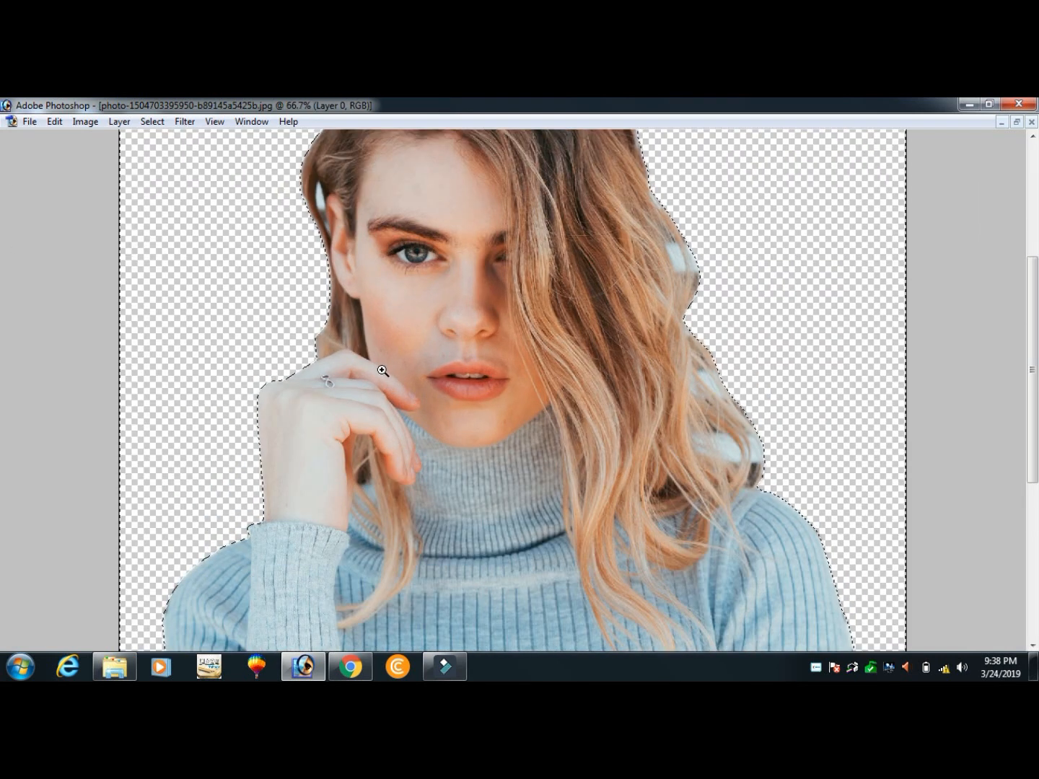
Clear the selection and trace the pale background gap enclosed by the hair at eye level with the Pen tool
key("ctrl+d")
left_click(645, 329)
left_click(645, 329)
key("p")
left_click_drag(580, 303, 592, 353)
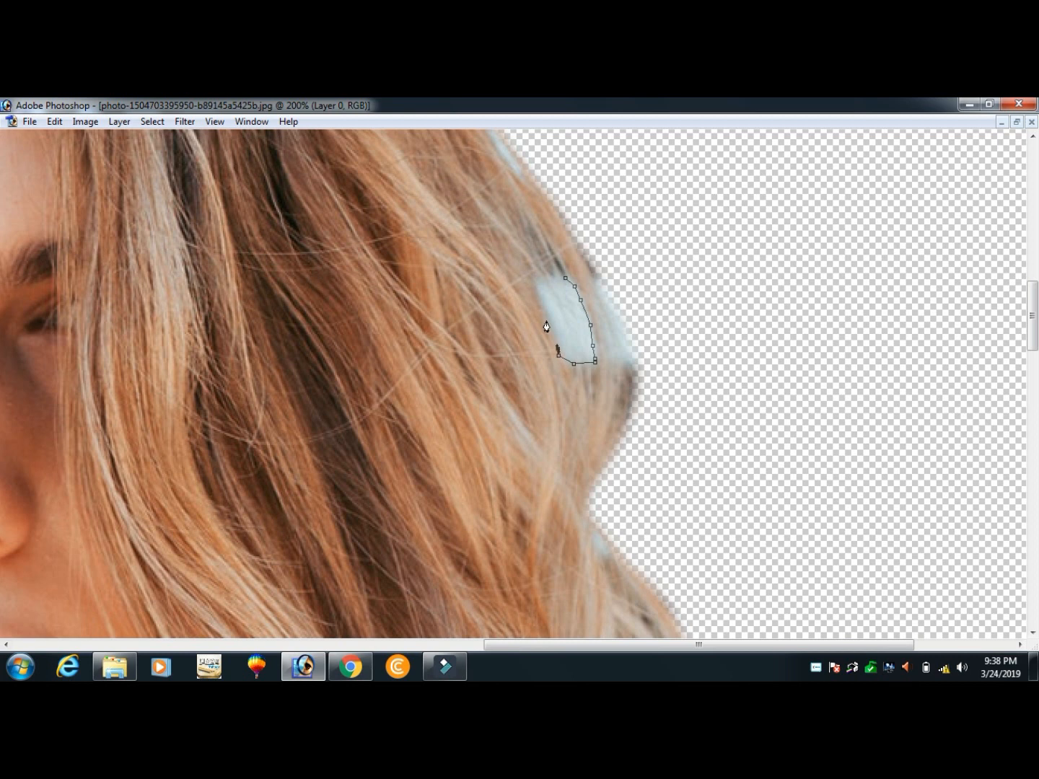
left_click(557, 281)
Turn the path around the eye-level hair gap into a feathered selection, delete its contents and deselect
key("ctrl+Return")
key("alt+ctrl+d")
key("Return")
key("Delete")
key("ctrl+d")
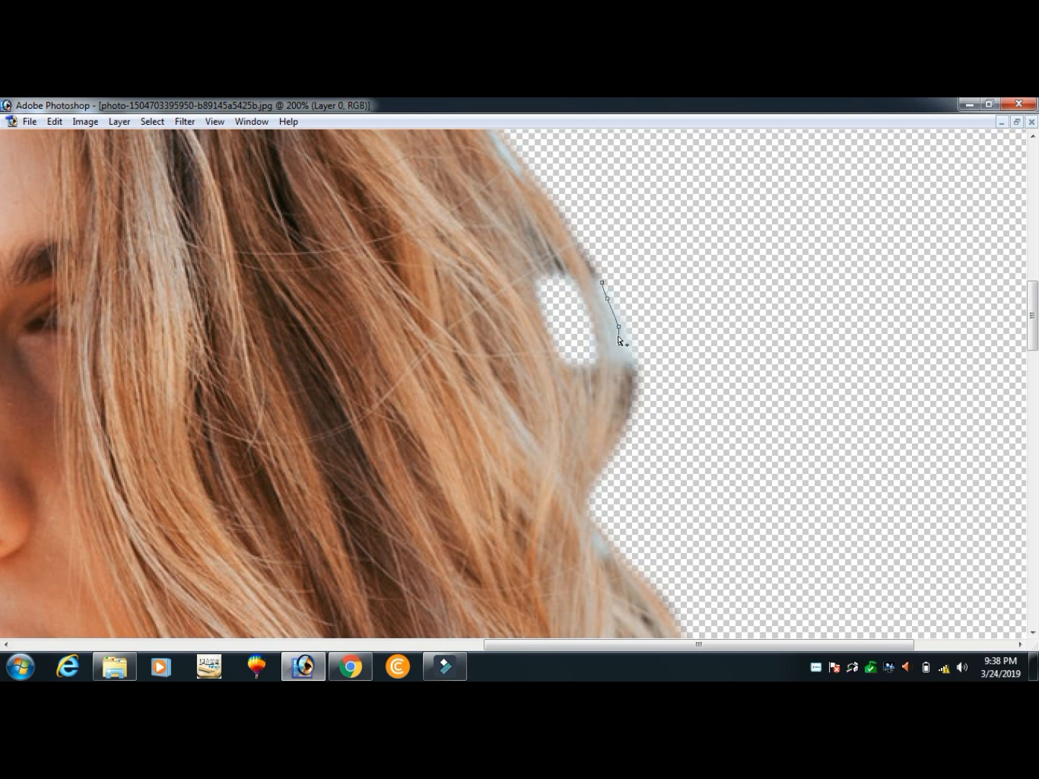
Outline the pale background strip on the outer hair edge beside the cleared gap, and convert the path into a selection
left_click(664, 350)
left_click(665, 276)
left_click(653, 264)
key("ctrl+Return")
Feather the outer hair strip selection by 3 pixels, delete its contents and deselect
key("alt+ctrl+d")
key("BackSpace")
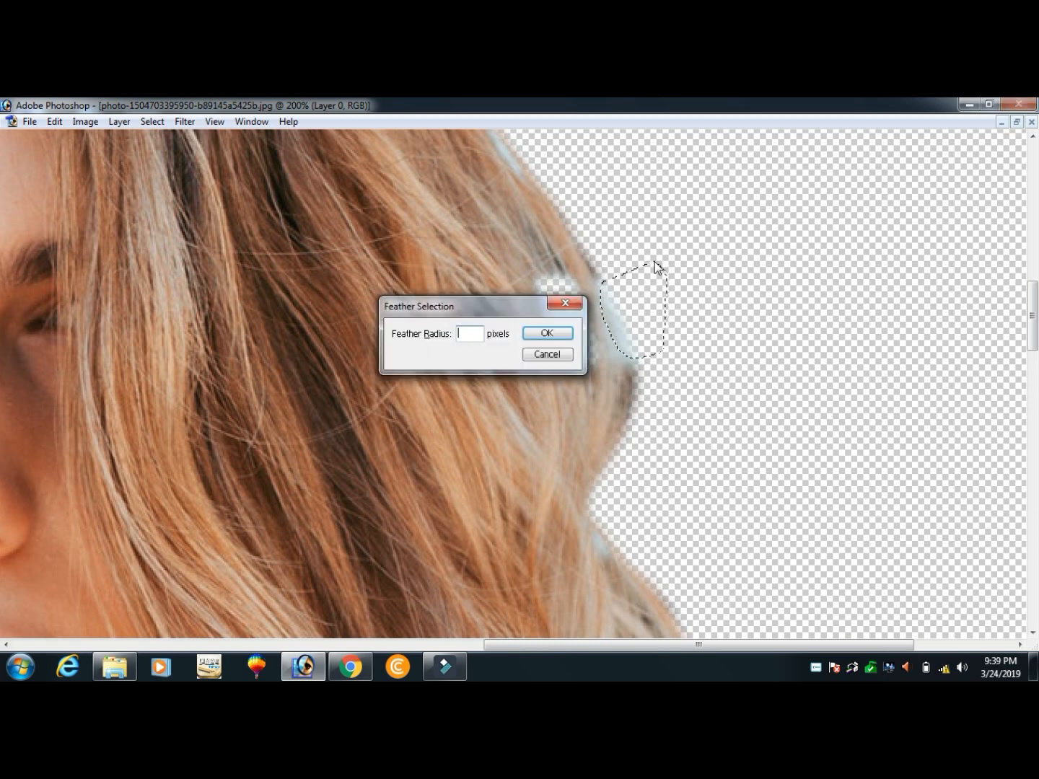
type("3")
key("Return")
key("Delete")
key("ctrl+d")
Trace the narrow pale gap in the curls at mouth level, feather its selection by 3 pixels and delete its contents
key("space")
left_click_drag(623, 532, 644, 370)
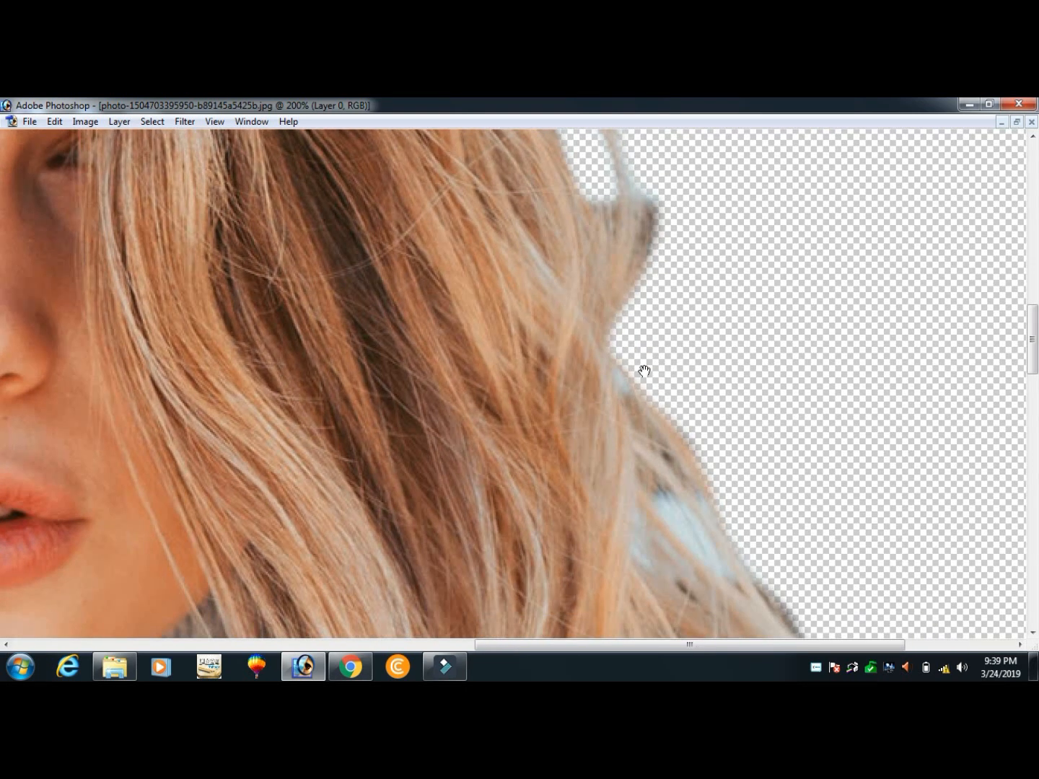
left_click_drag(668, 499, 642, 350)
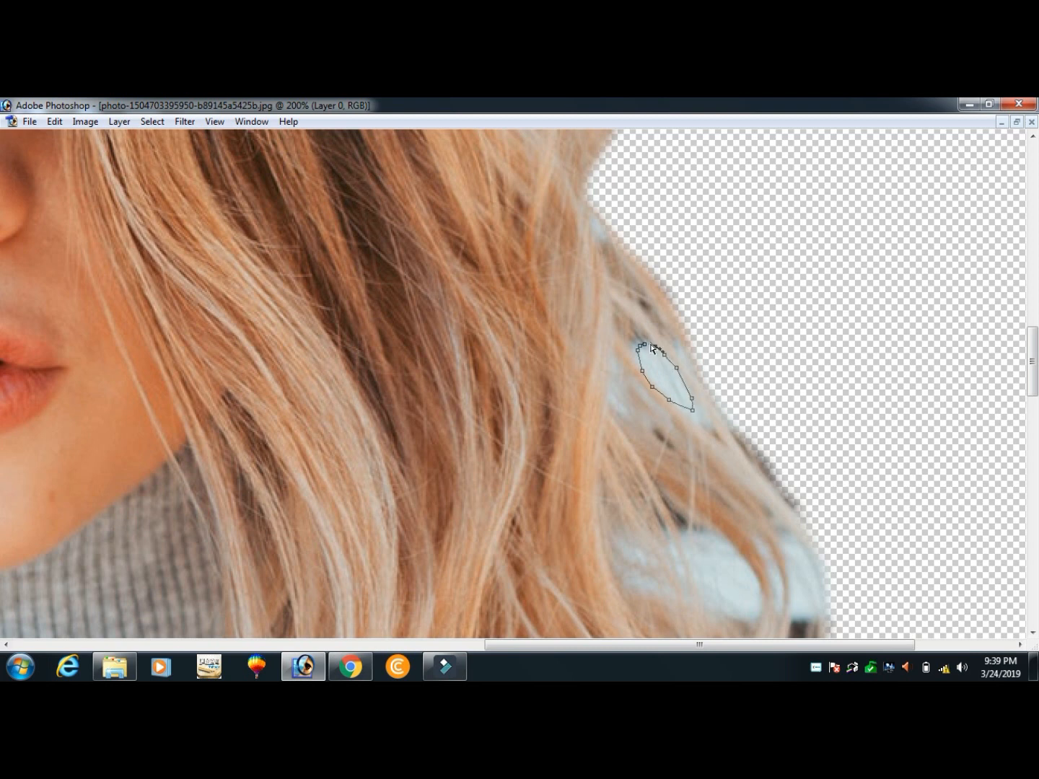
key("ctrl+Return")
key("ctrl+alt+d")
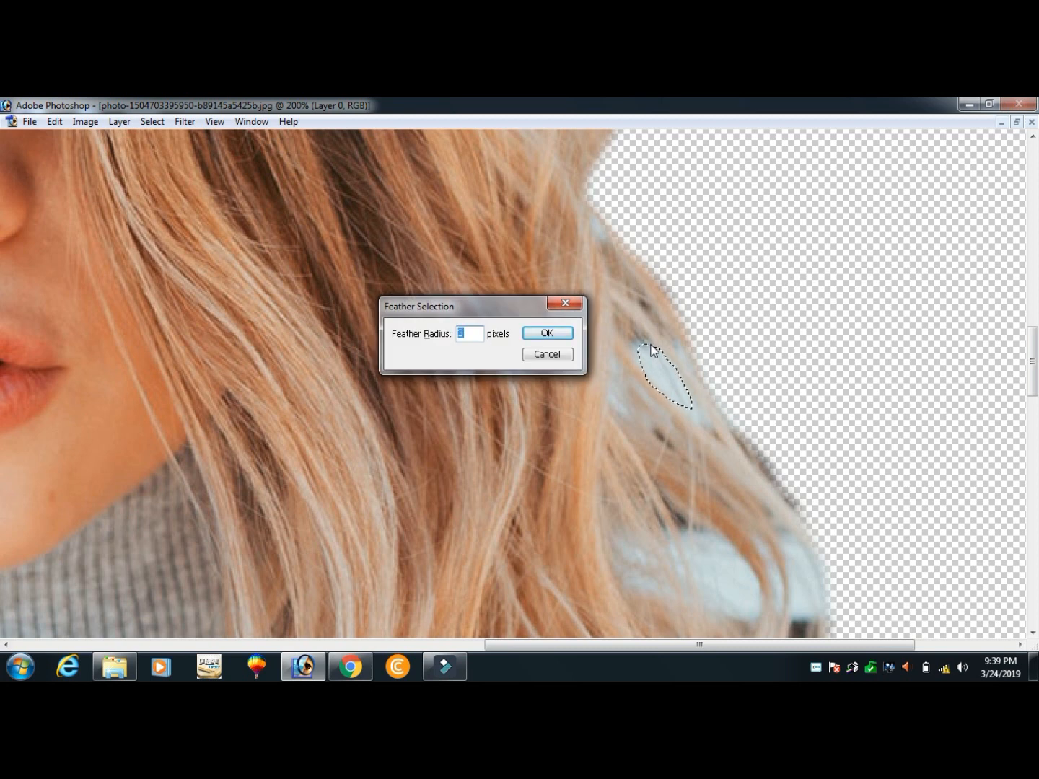
key("Return")
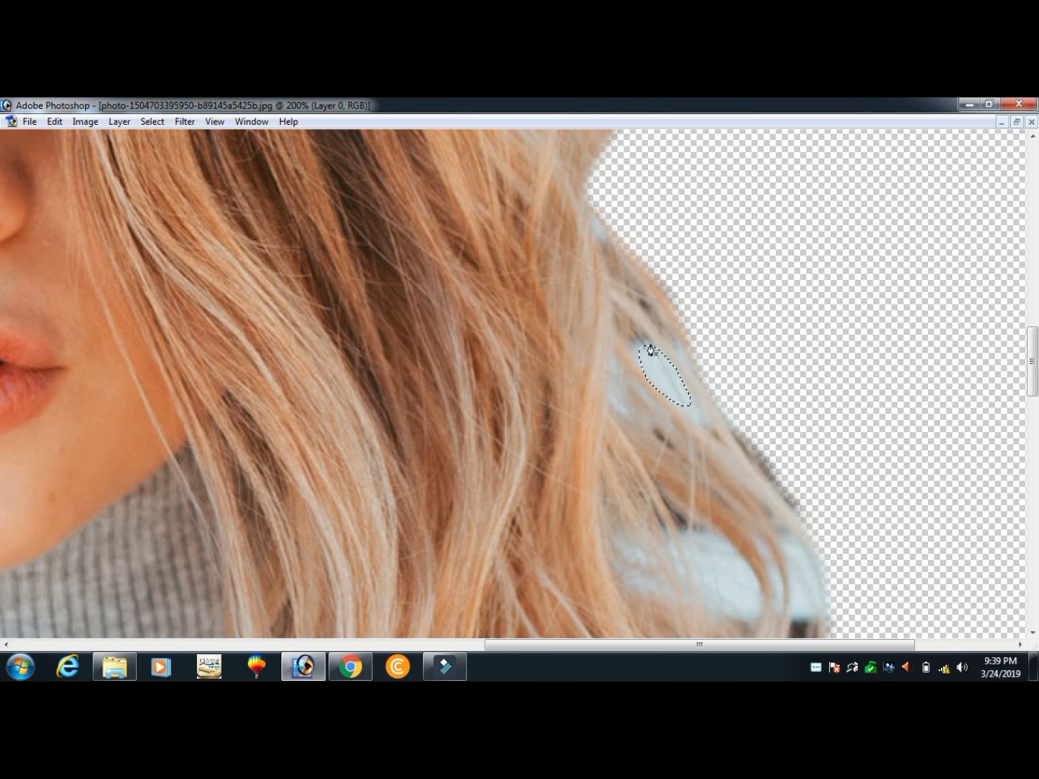
Trace the pale gap inside the outermost curl just above the shoulder, and convert the path into a selection
left_click_drag(774, 556, 805, 320)
left_click(783, 278)
left_click(797, 292)
left_click(810, 332)
left_click(811, 354)
left_click(799, 357)
left_click(773, 352)
left_click(787, 344)
left_click(783, 312)
left_click(780, 277)
key("ctrl+Return")
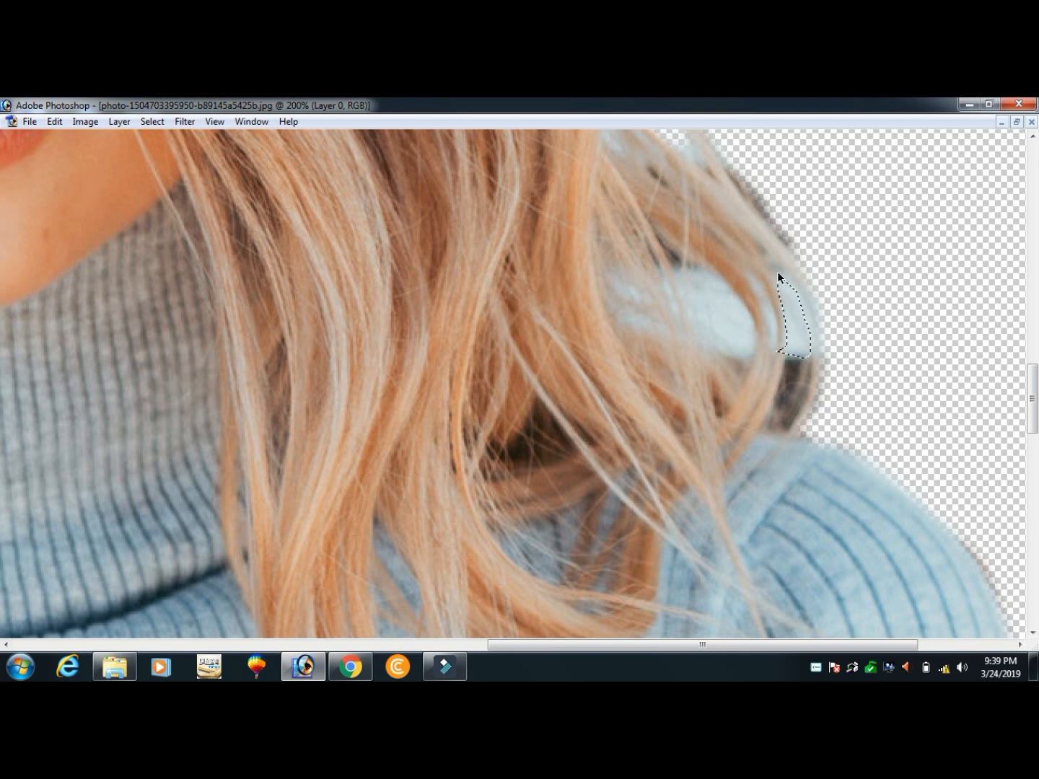
Feather the selection inside the outermost curl, delete its contents and deselect
key("ctrl+alt+d")
key("Return")
key("Delete")
key("ctrl+d")
Trace the large pale background gap between the curls above the shoulder, next to the outermost curl
left_click(666, 262)
left_click_drag(673, 275, 675, 295)
left_click(685, 334)
left_click(718, 347)
left_click(732, 352)
left_click(752, 349)
left_click(755, 335)
left_click(739, 297)
left_click(708, 263)
Convert the path around the large curl gap into a feathered selection, delete its contents and deselect
key("ctrl+Return")
key("ctrl+alt+d")
key("Return")
key("Delete")
key("ctrl+d")
Trace the thin background sliver between the two cleared curl gaps, feather its selection and delete its contents
left_click(778, 321)
left_click(784, 338)
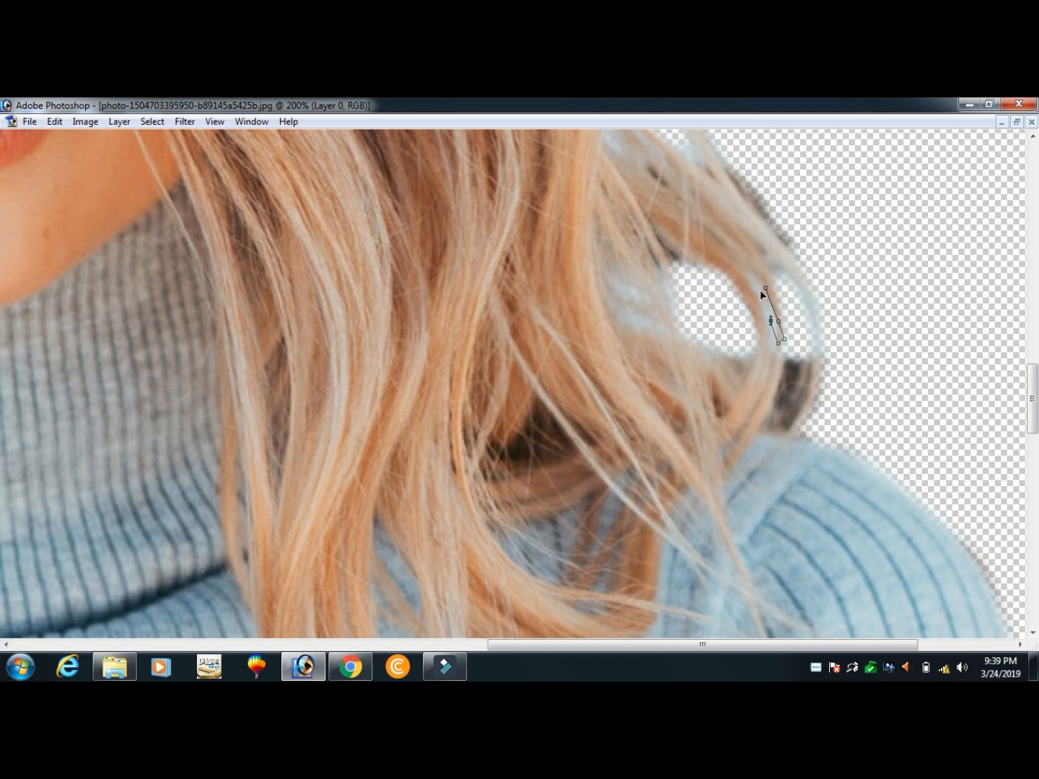
left_click(754, 283)
key("ctrl+Return")
key("ctrl+alt+d")
key("Return")
key("Delete")
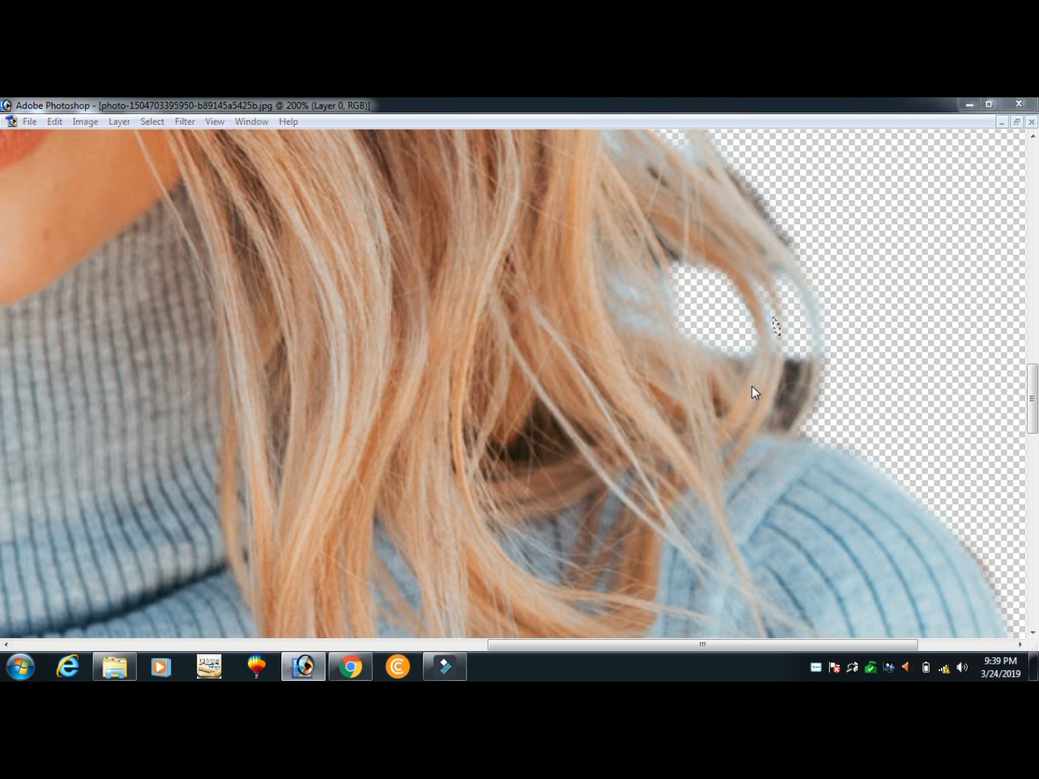
Review the whole cutout and the hair around the face for remaining background patches
key("ctrl+shift+s")
left_click(731, 394, "ctrl+alt")
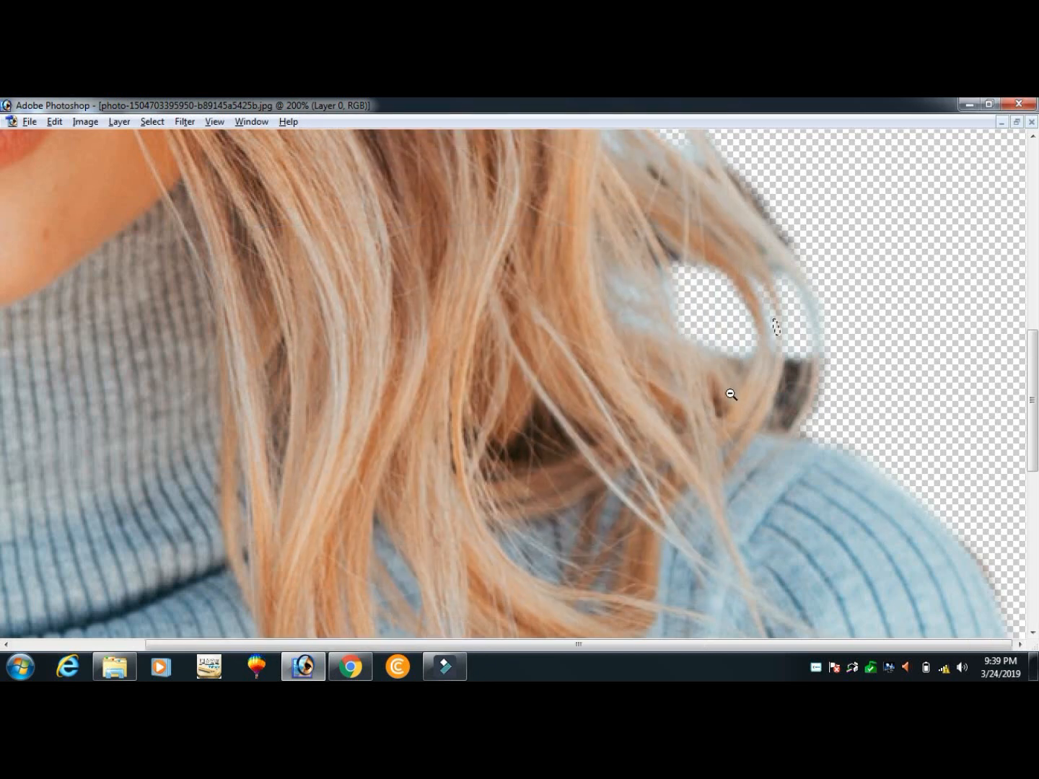
left_click(731, 395, "ctrl+alt")
left_click(730, 395, "ctrl+alt")
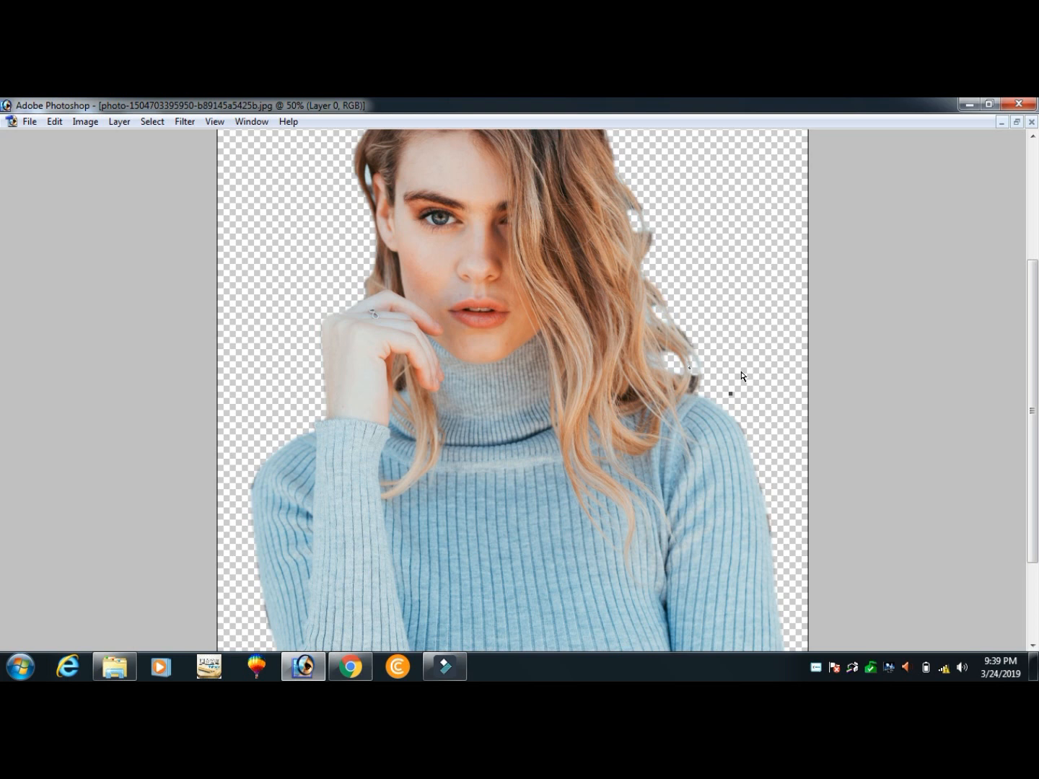
left_click_drag(481, 329, 794, 476)
left_click(545, 340, "ctrl+alt")
left_click(546, 428, "ctrl")
left_click(527, 415, "ctrl")
left_click_drag(528, 415, 570, 608)
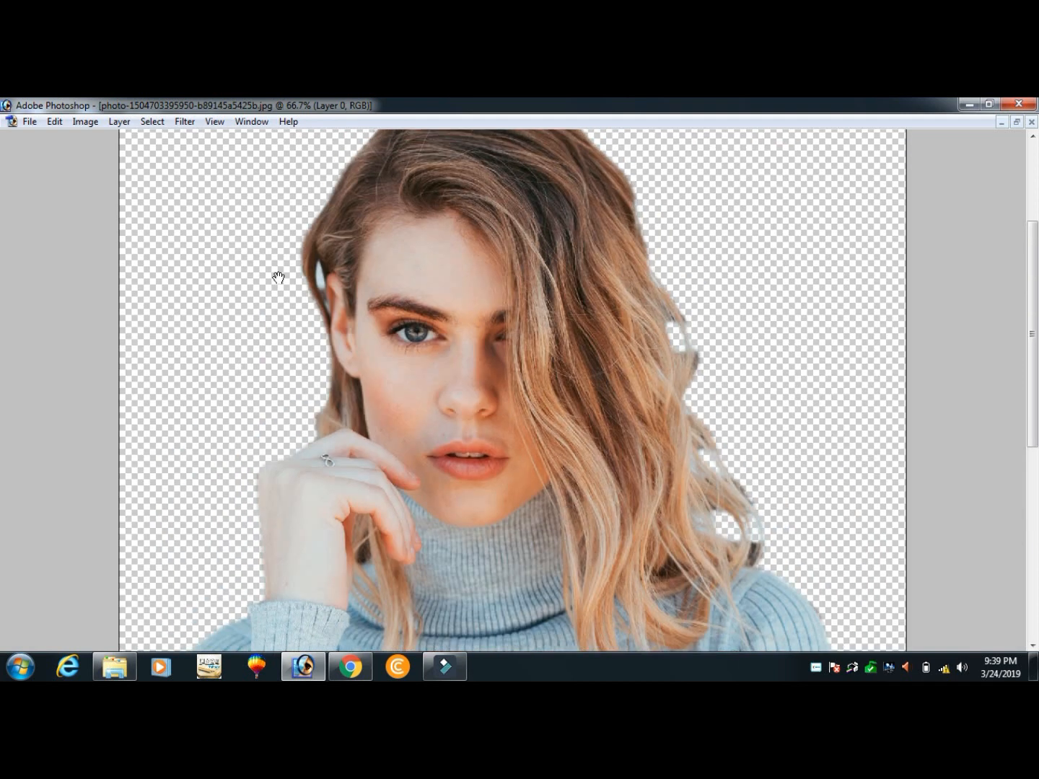
Trace the pale background gap between the ear and the hair strand beside it with the Pen tool
left_click(278, 277, "ctrl")
left_click(277, 281, "ctrl")
left_click(277, 281, "ctrl")
left_click_drag(597, 502, 129, 214)
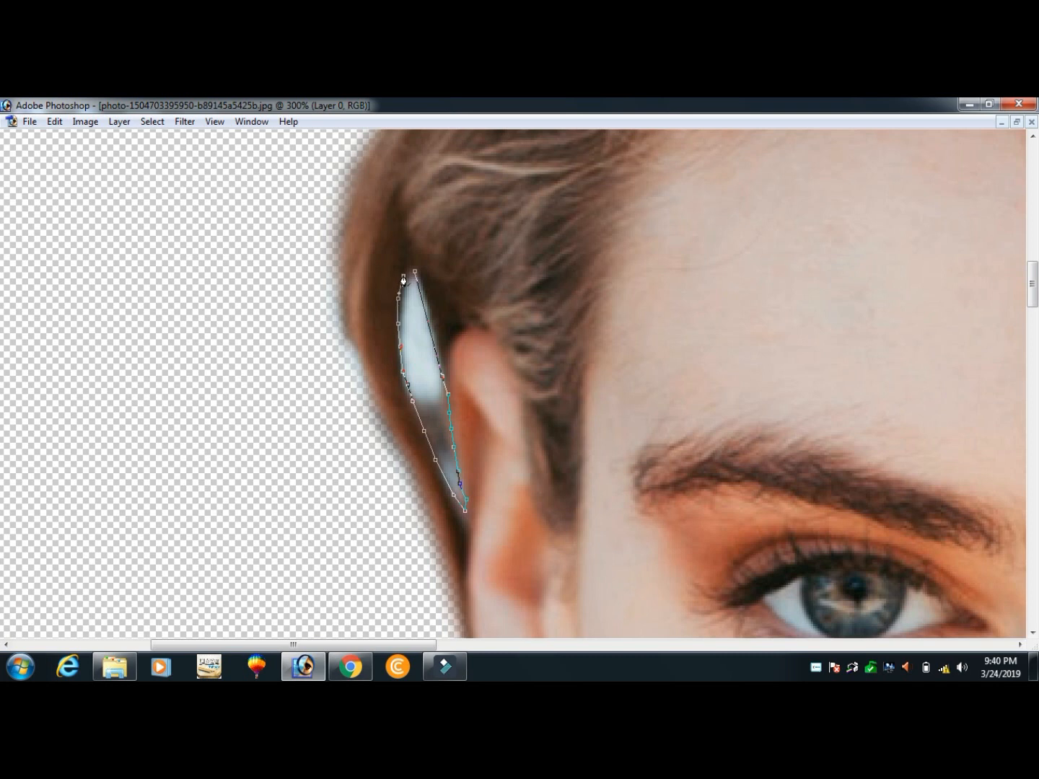
Convert the path beside the ear into a feathered selection, delete its contents and deselect
key("ctrl+Return")
key("ctrl+alt+d")
key("Return")
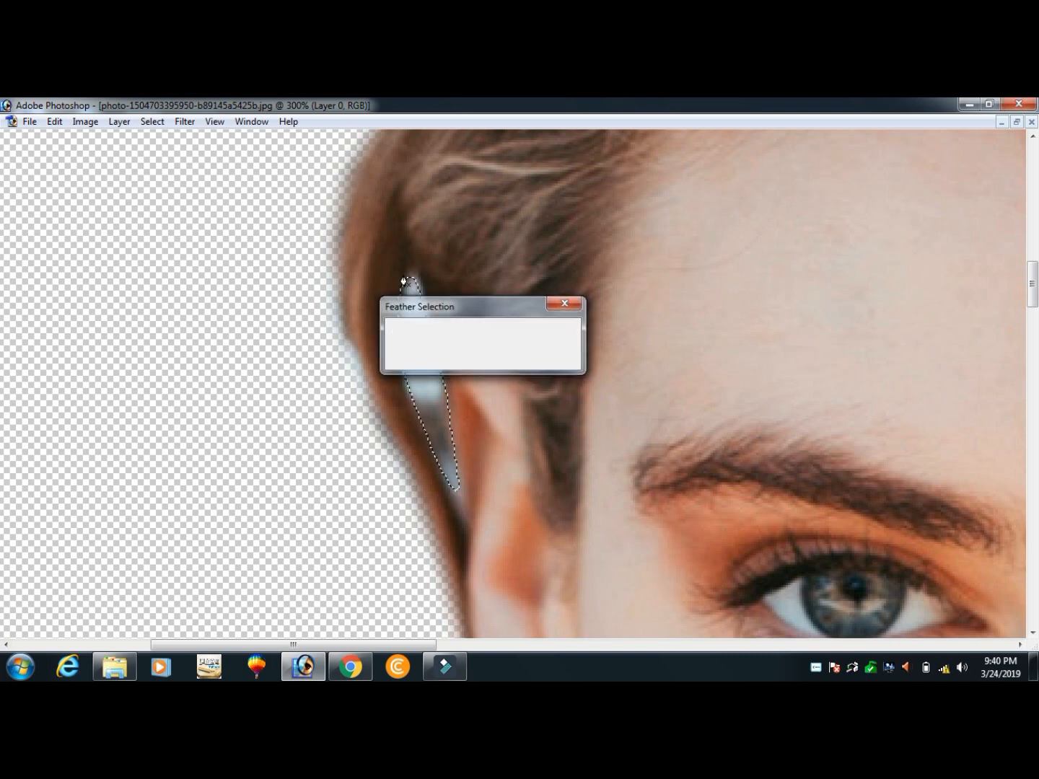
key("Delete")
key("ctrl+d")
Examine the finished cutout as a whole and its hair and face up close
left_click(455, 340, "alt")
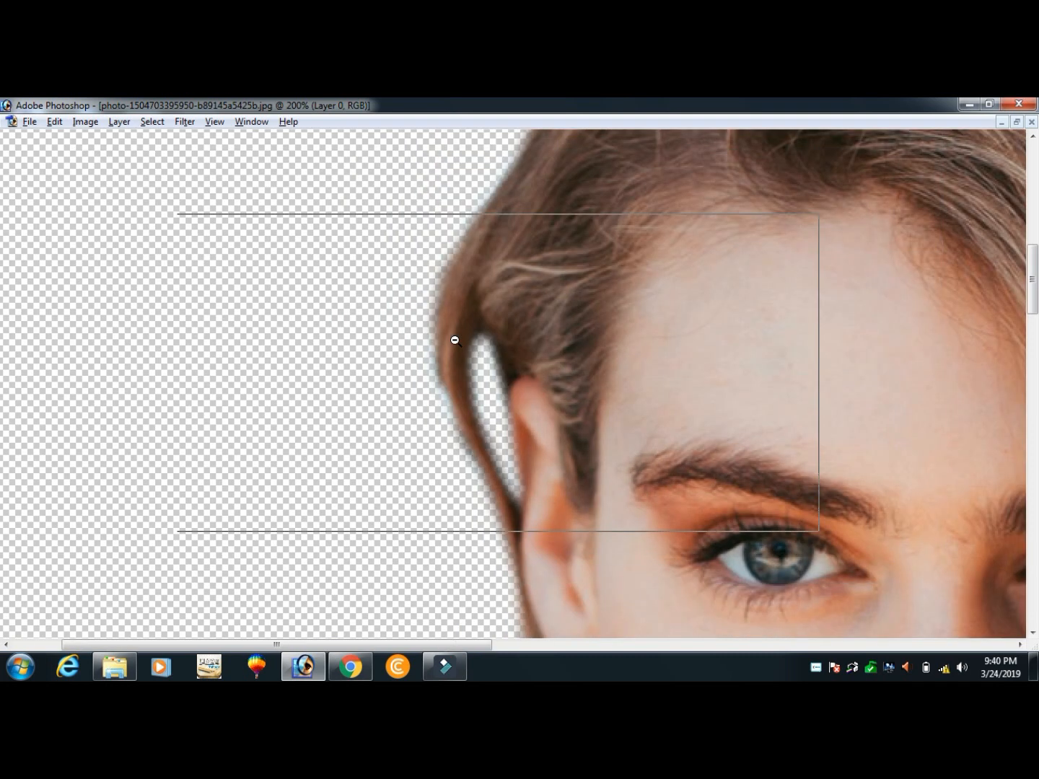
left_click(455, 340, "alt")
left_click(454, 340, "alt")
left_click(456, 341, "alt")
left_click(462, 368, "alt")
left_click(480, 458, "alt")
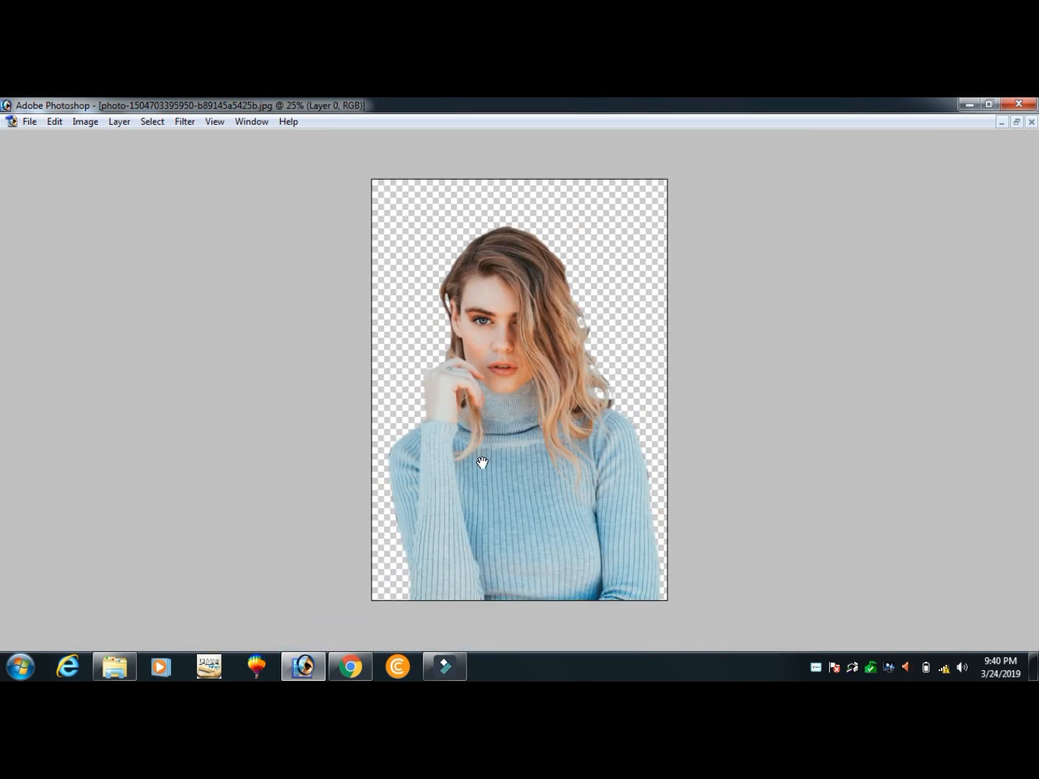
left_click(515, 309)
left_click(500, 338)
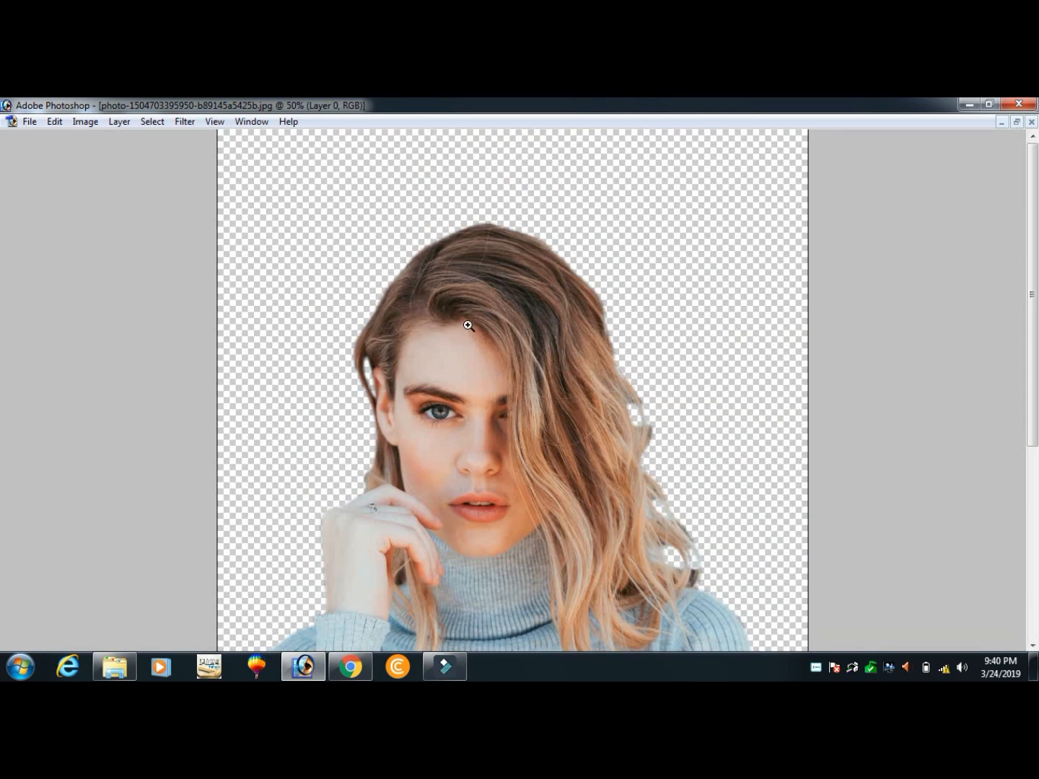
left_click(467, 326)
left_click(467, 325)
left_click_drag(494, 424, 468, 178)
left_click(487, 250, "alt")
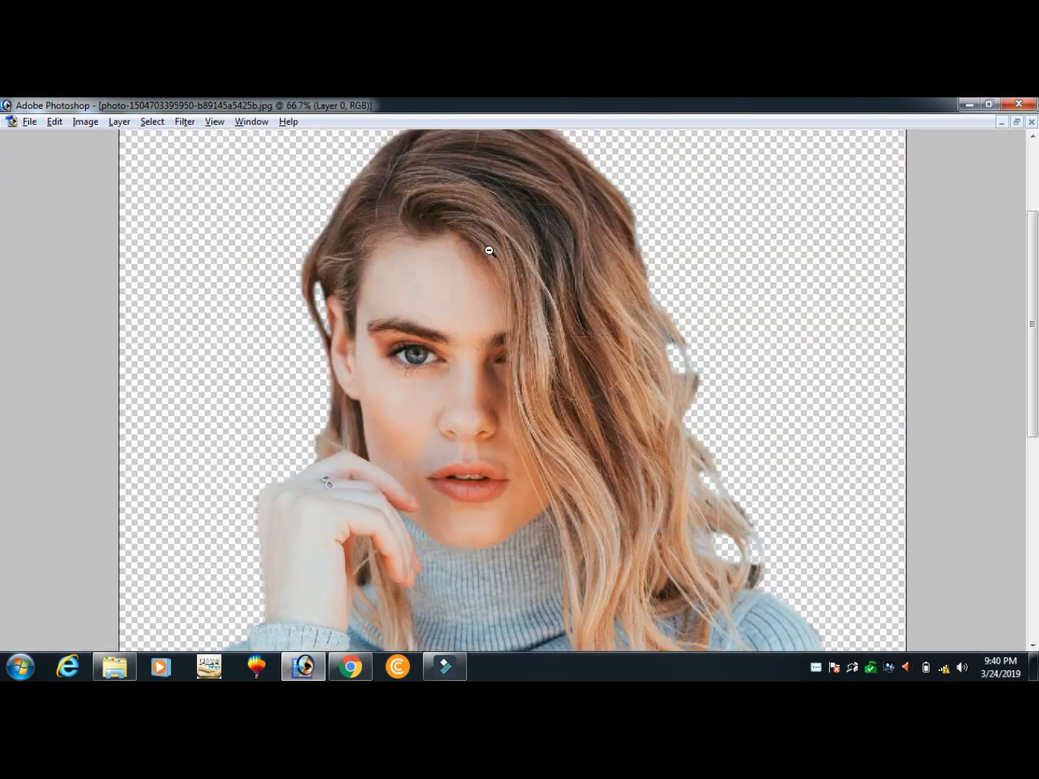
left_click(489, 250, "alt")
left_click(489, 250, "alt")
left_click(489, 252, "alt")
Save the cutout in the Downloads folder in Photoshop format under the file name ABC
key("Tab")
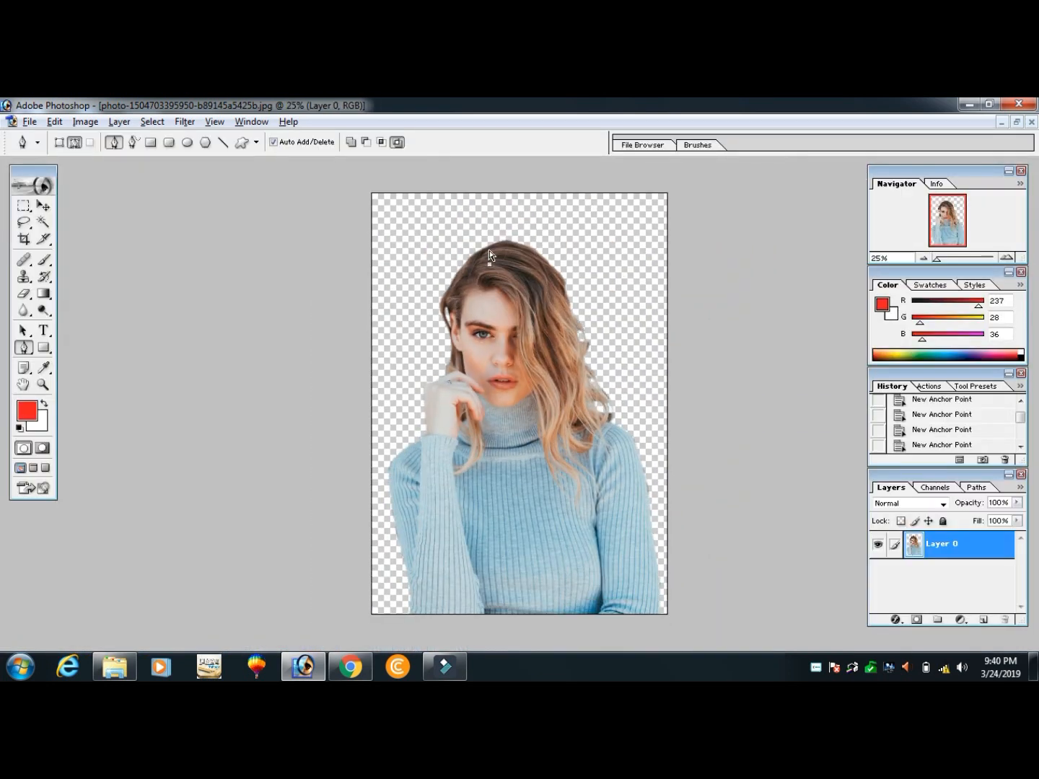
key("ctrl+shift+s")
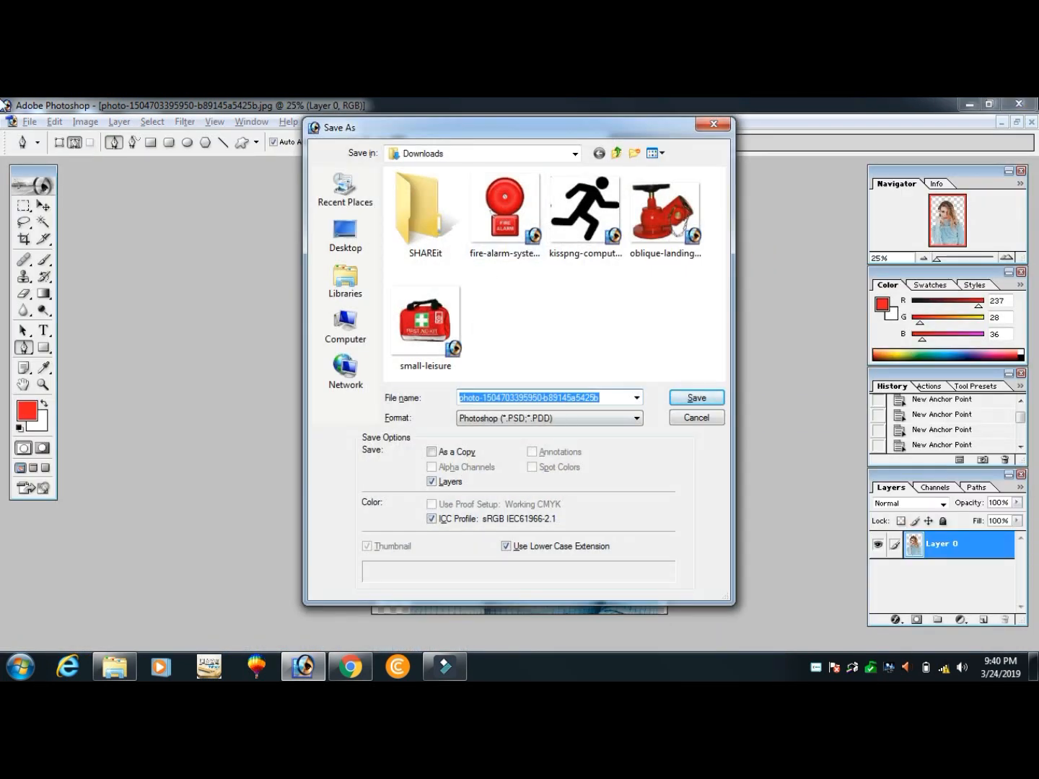
left_click(534, 418)
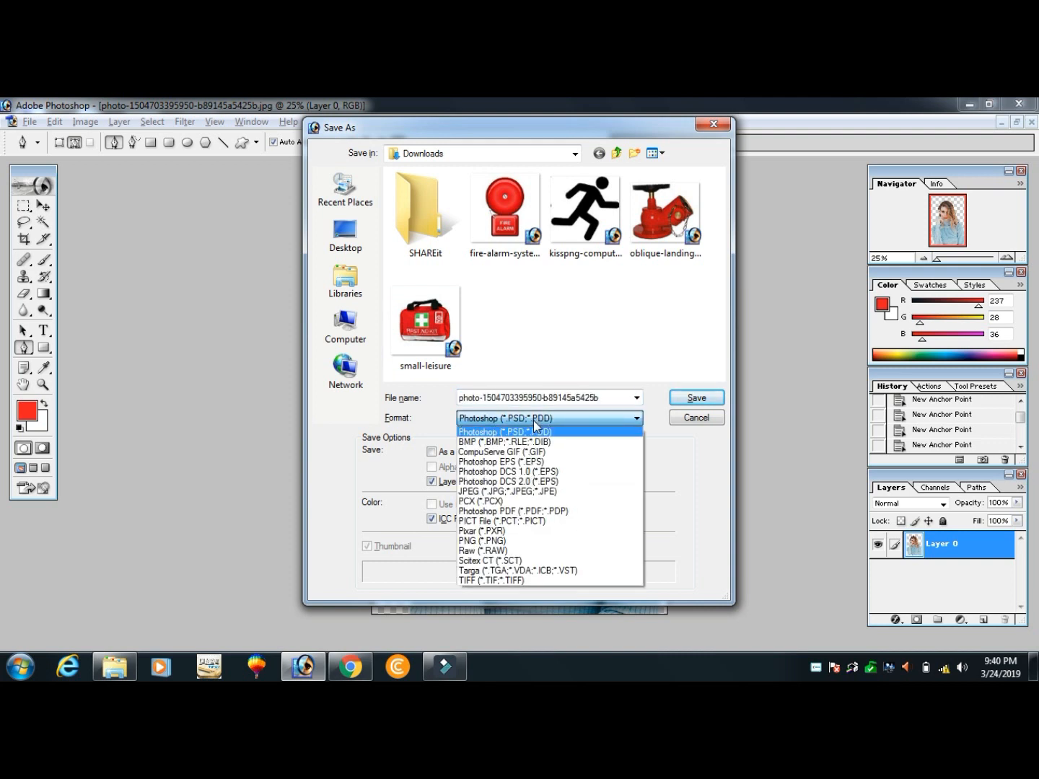
left_click(534, 421)
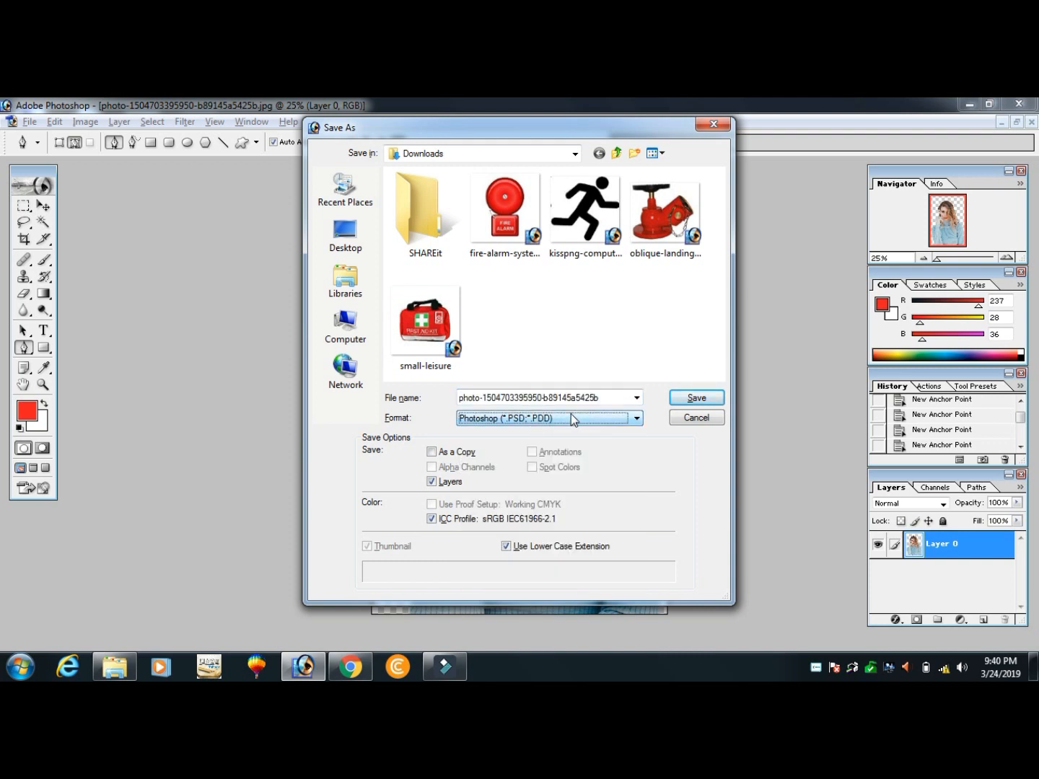
double_click(587, 393)
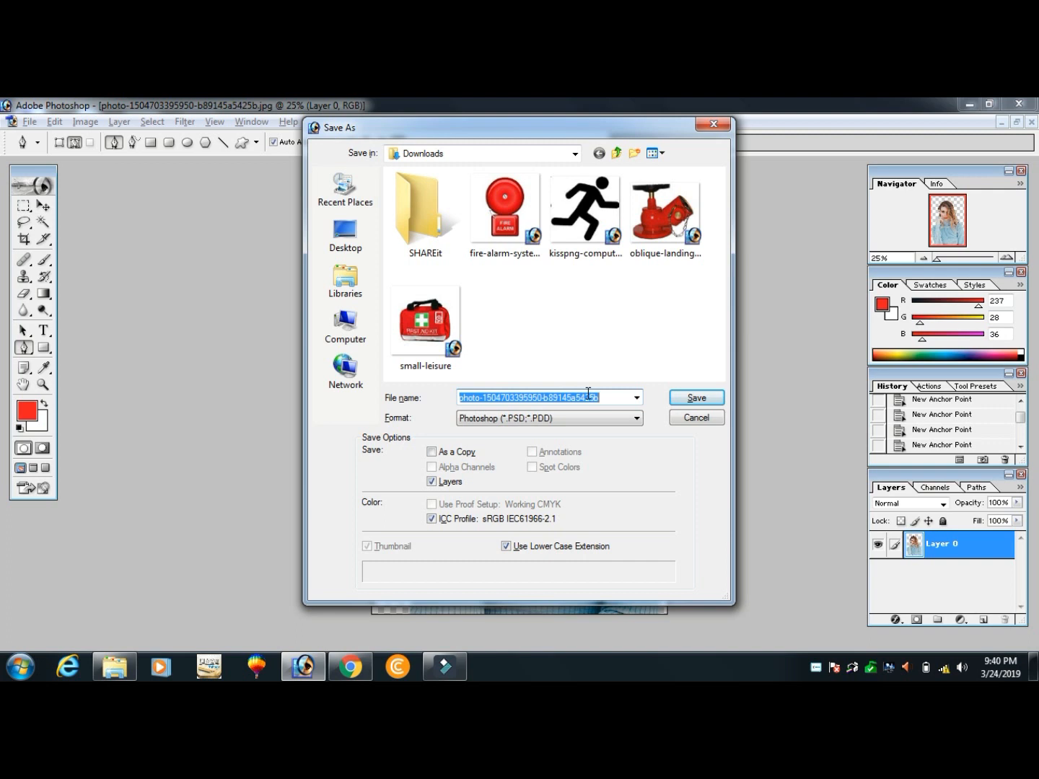
key("BackSpace")
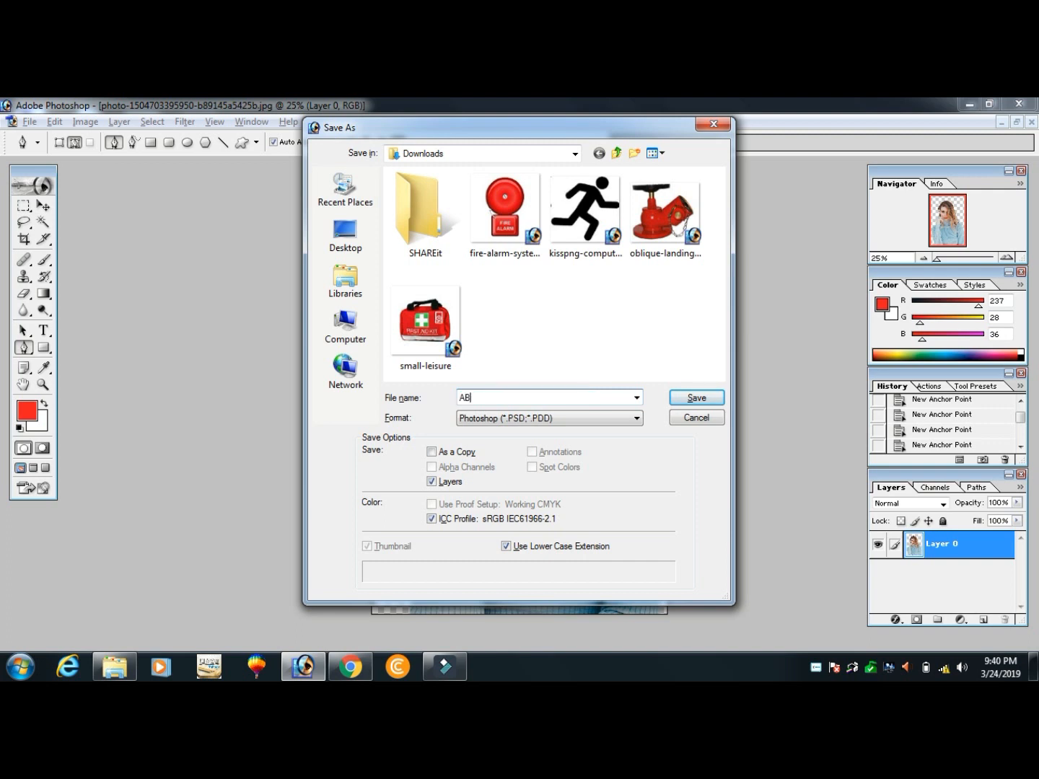
key("Return")
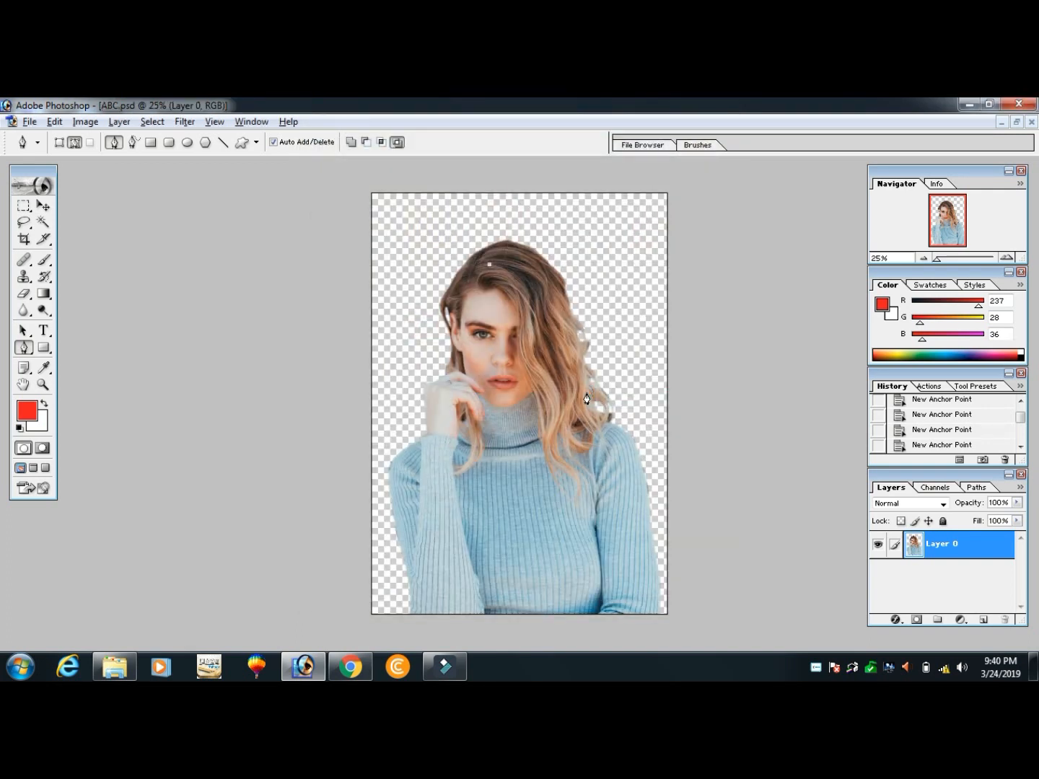
Switch to the Downloads folder in Windows Explorer and view the original photo and the saved ABC file
left_click(115, 667)
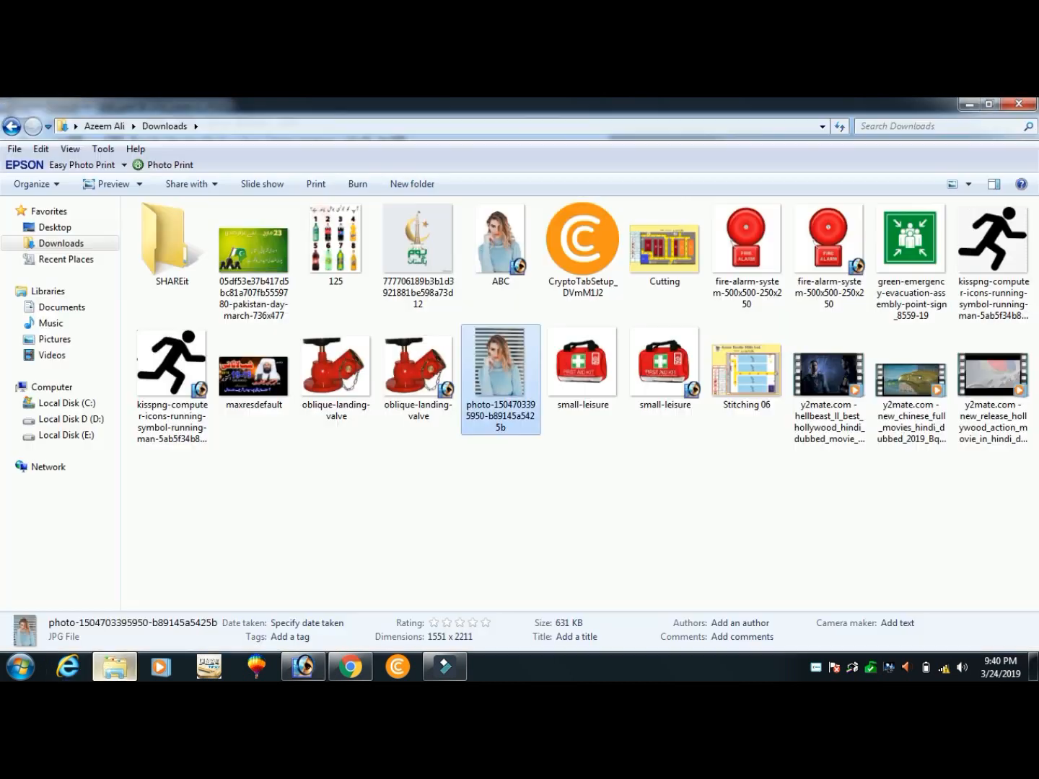
right_click(607, 452)
left_click(642, 508)
left_click(503, 271)
left_click(501, 379)
double_click(491, 375)
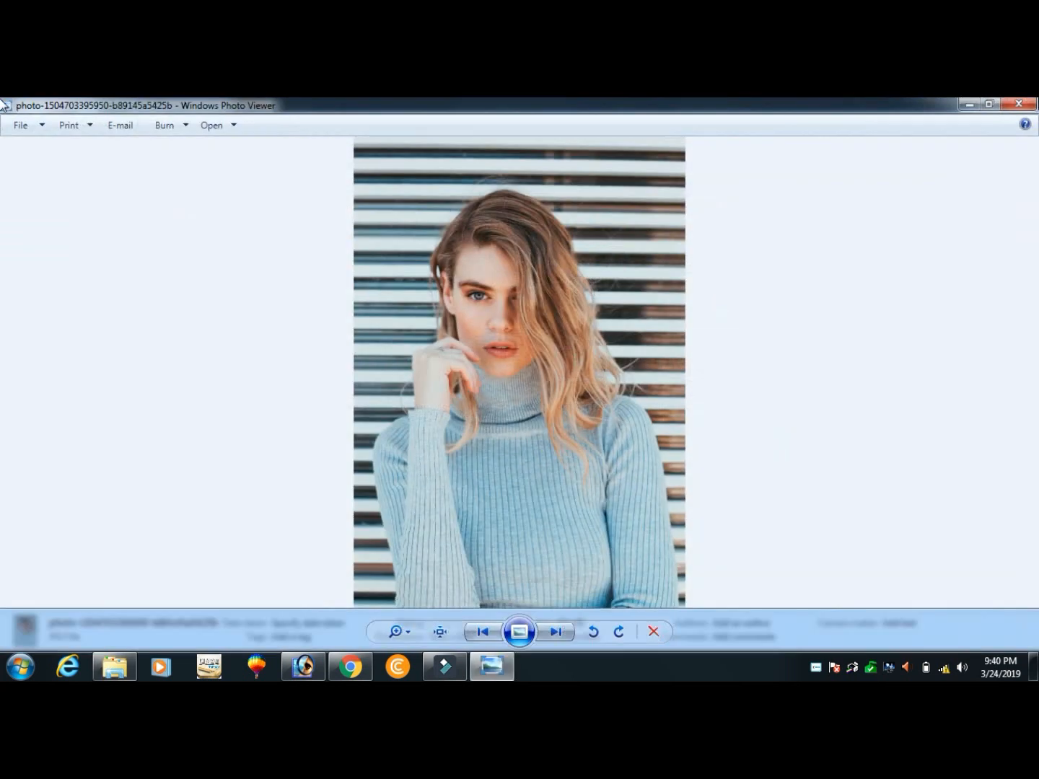
left_click(1034, 101)
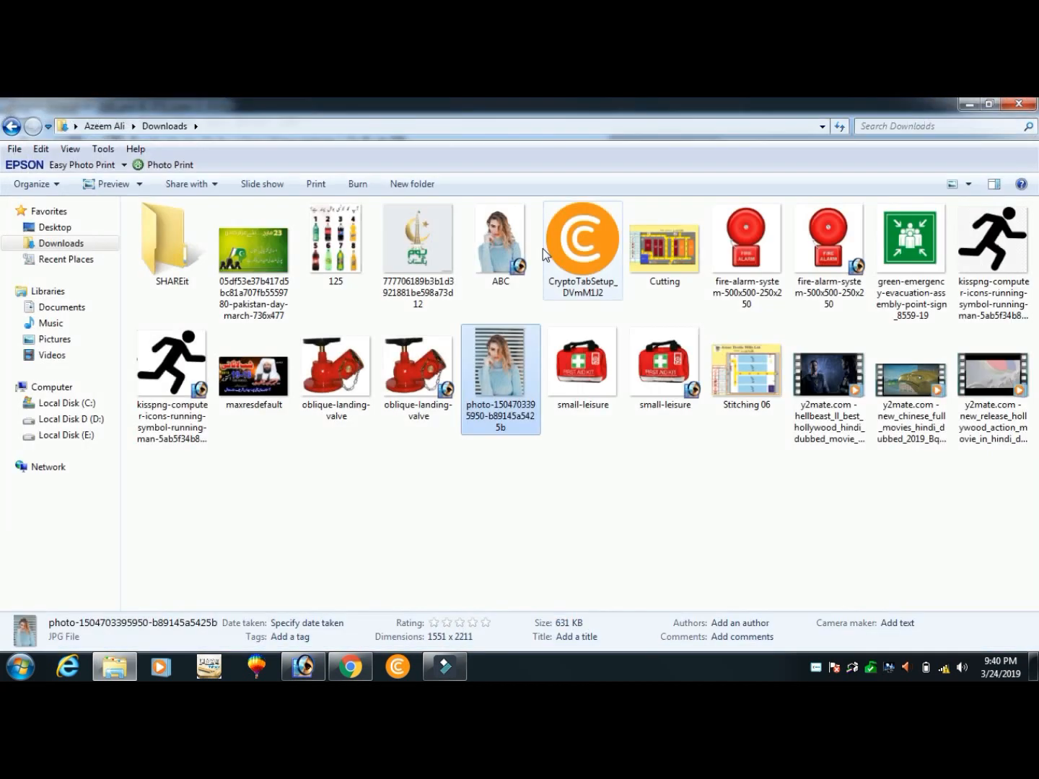
mouse_move(491, 234)
left_mouse_down()
mouse_move(495, 272)
mouse_move(488, 254)
left_mouse_up()
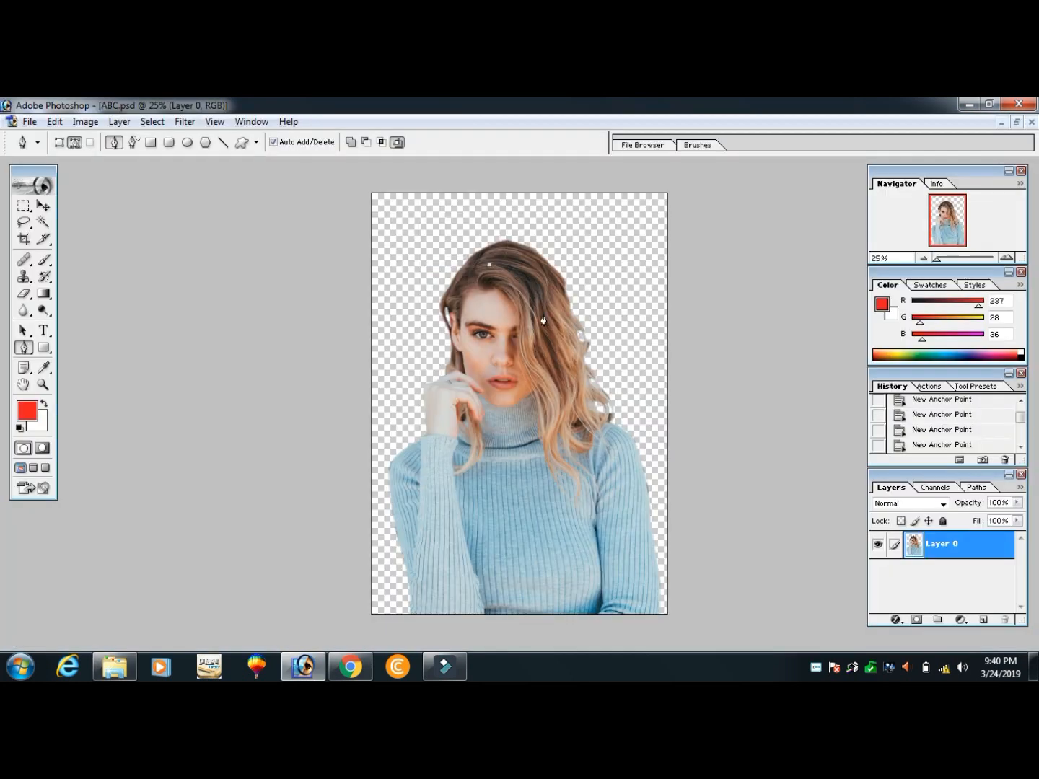
Close the ABC.psd document and save its changes
left_click(543, 314, "ctrl")
key("ctrl+z")
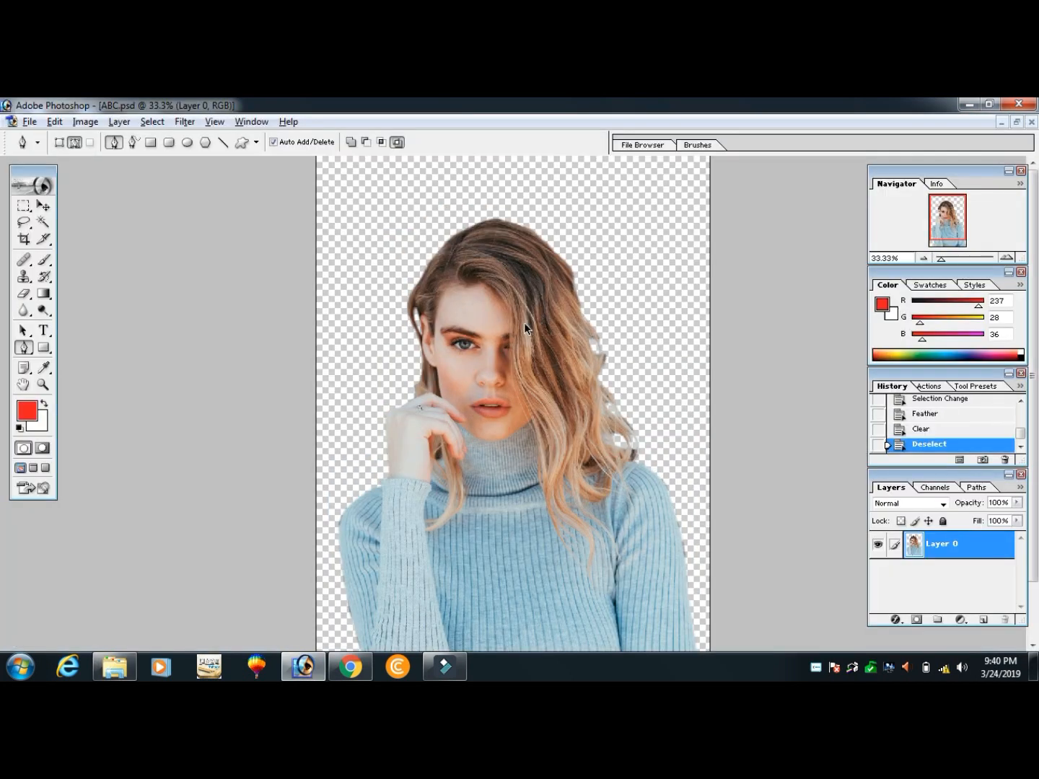
left_click(1029, 124)
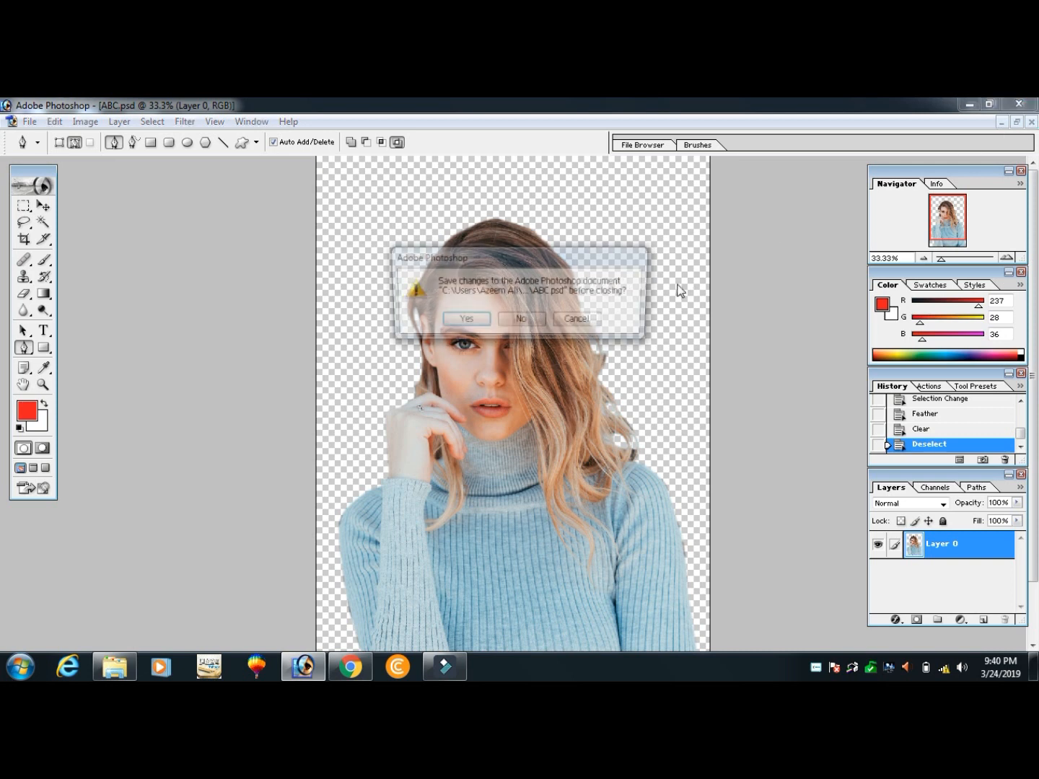
left_click(476, 321)
key("alt+Tab")
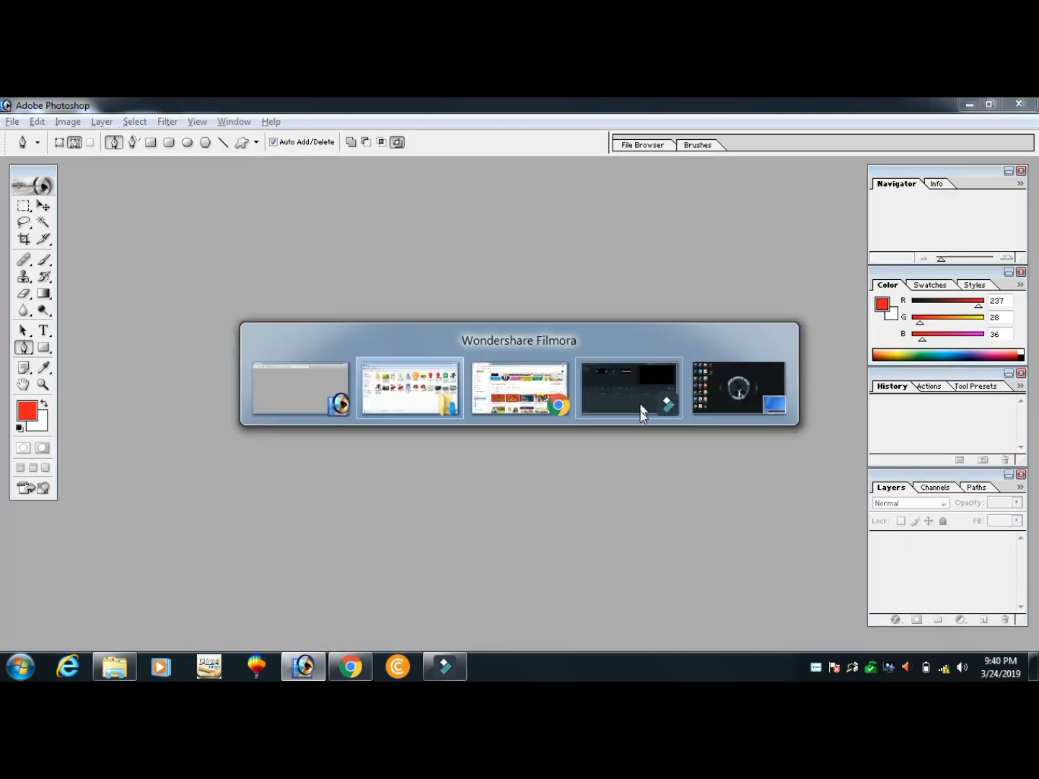
Switch to CorelDRAW and start a new graphic
right_click(670, 284)
left_click(703, 343)
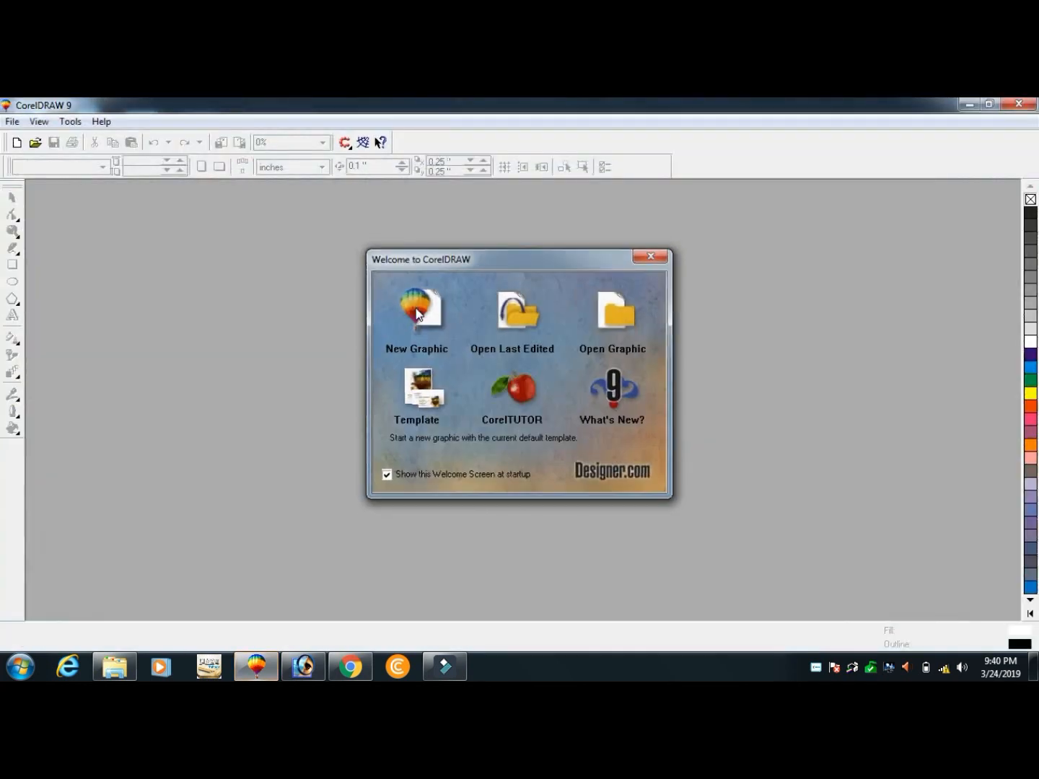
left_click(407, 317)
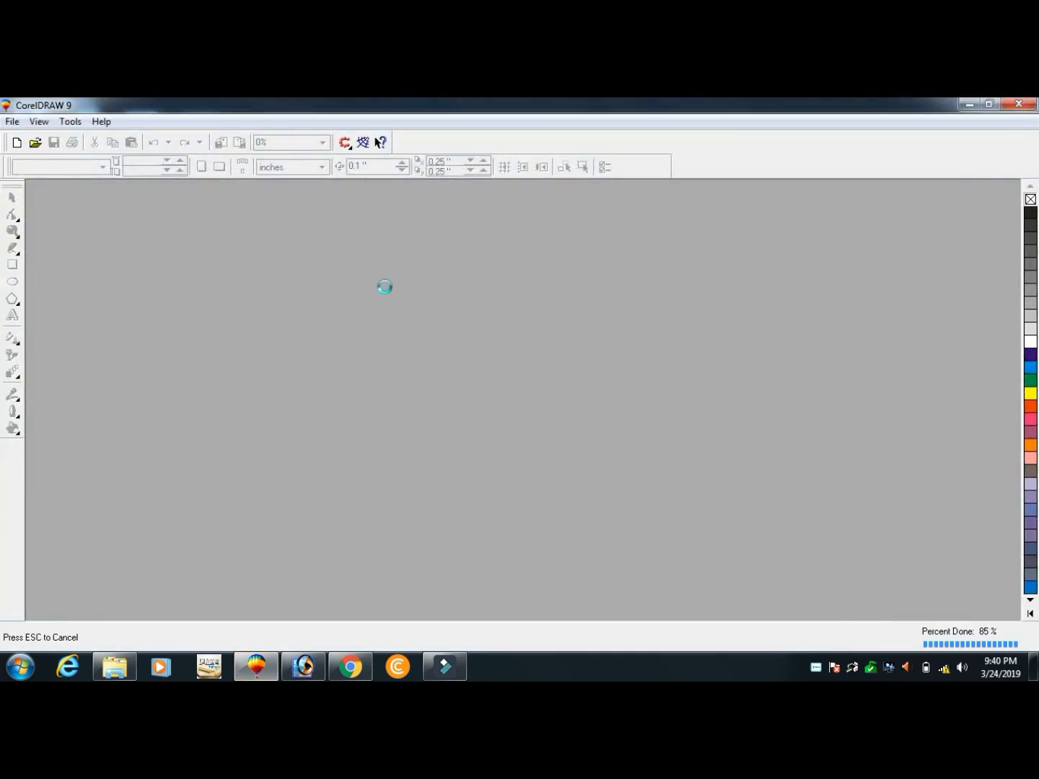
Bring the original photo and the ABC cutout from the Downloads folder into the new graphic
key("alt+Tab")
right_click(457, 520)
left_click(515, 379)
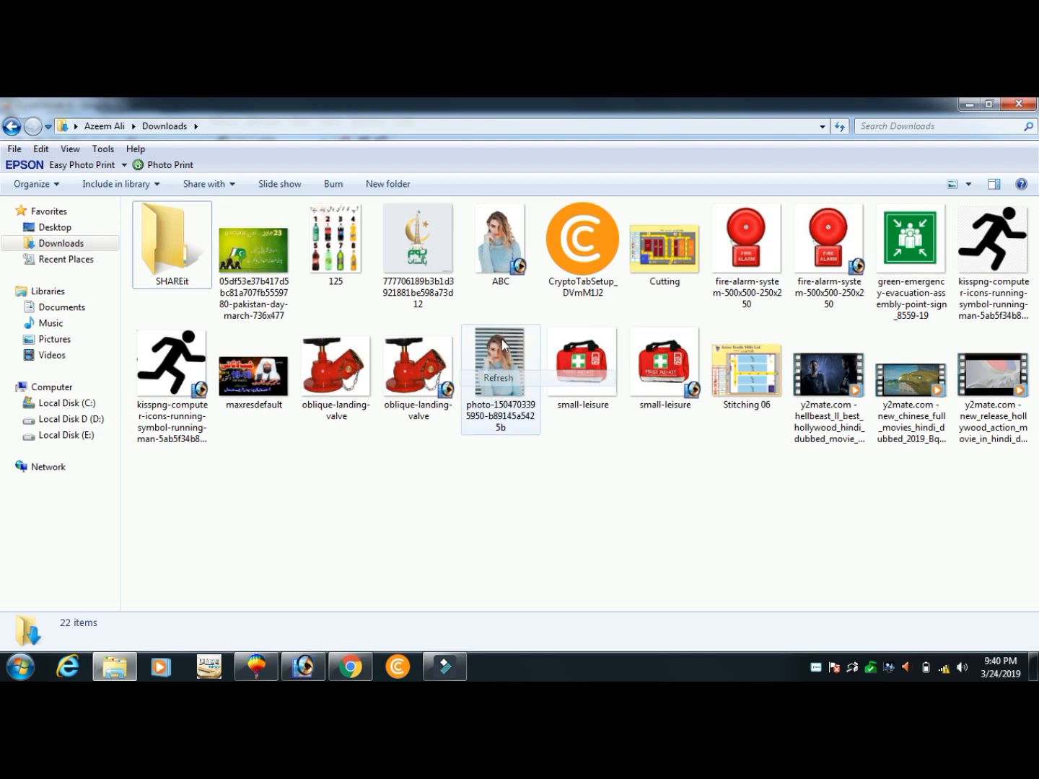
left_click(509, 372)
left_click(503, 256, "ctrl")
left_click_drag(503, 256, 278, 412)
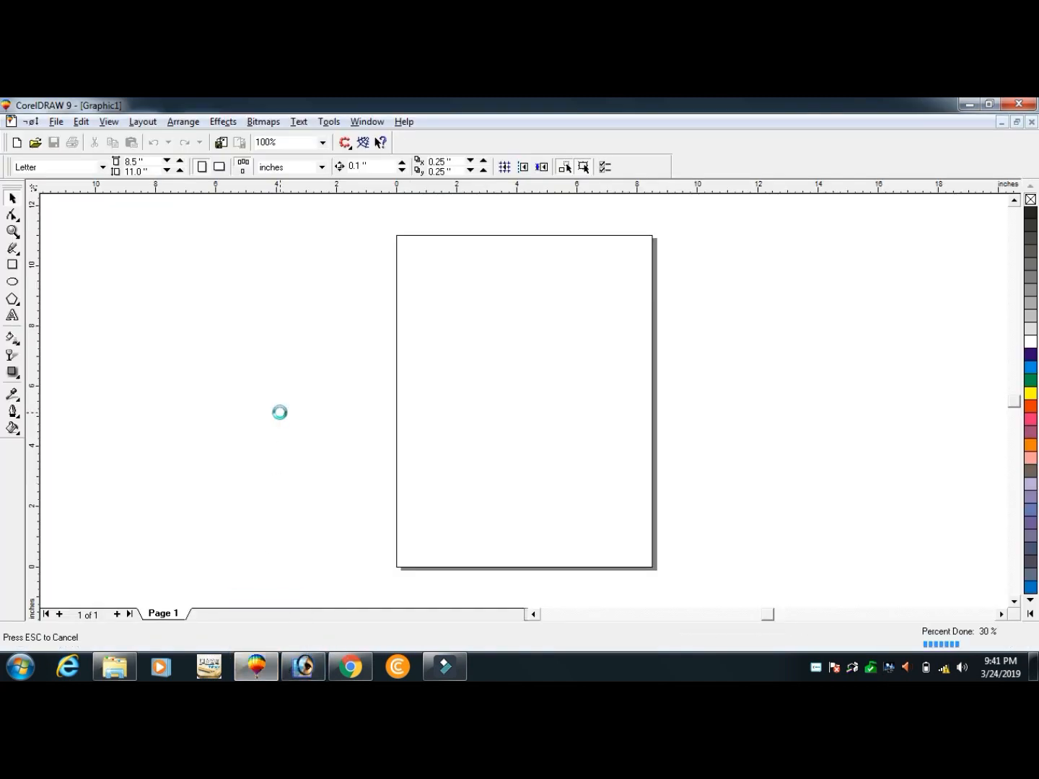
key("F3")
key("F3")
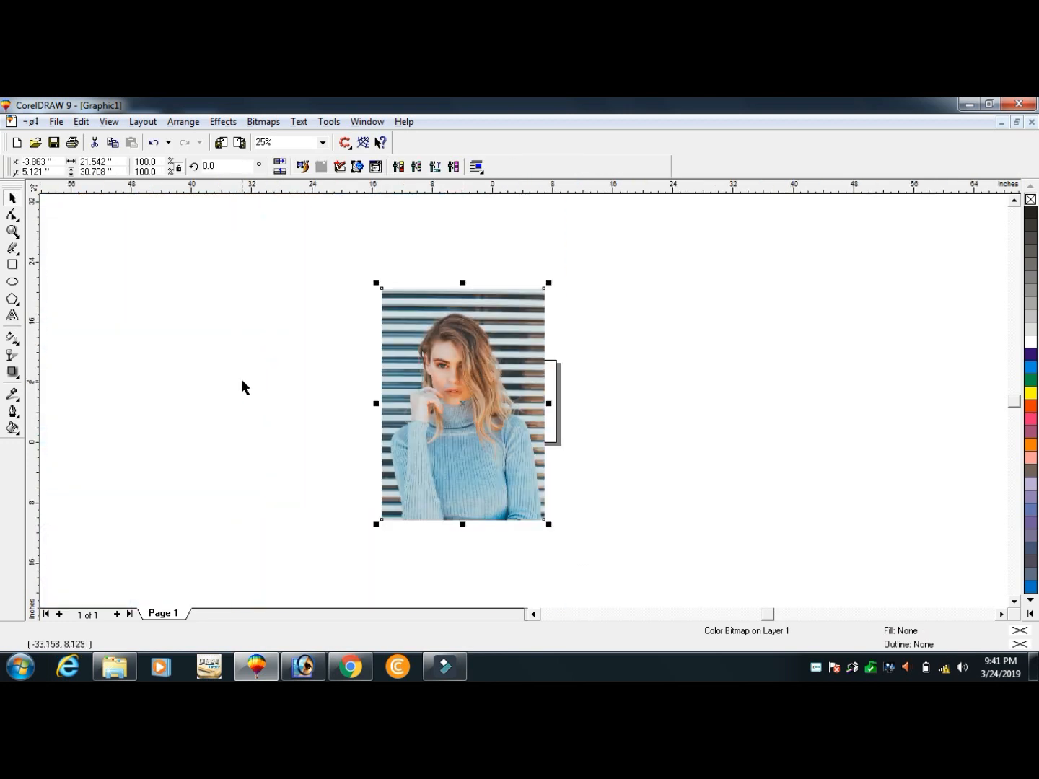
Move the original photo to the left of the cutout and align the bottom edges of both pictures
left_click_drag(462, 404, 281, 388)
left_click(435, 391, "shift")
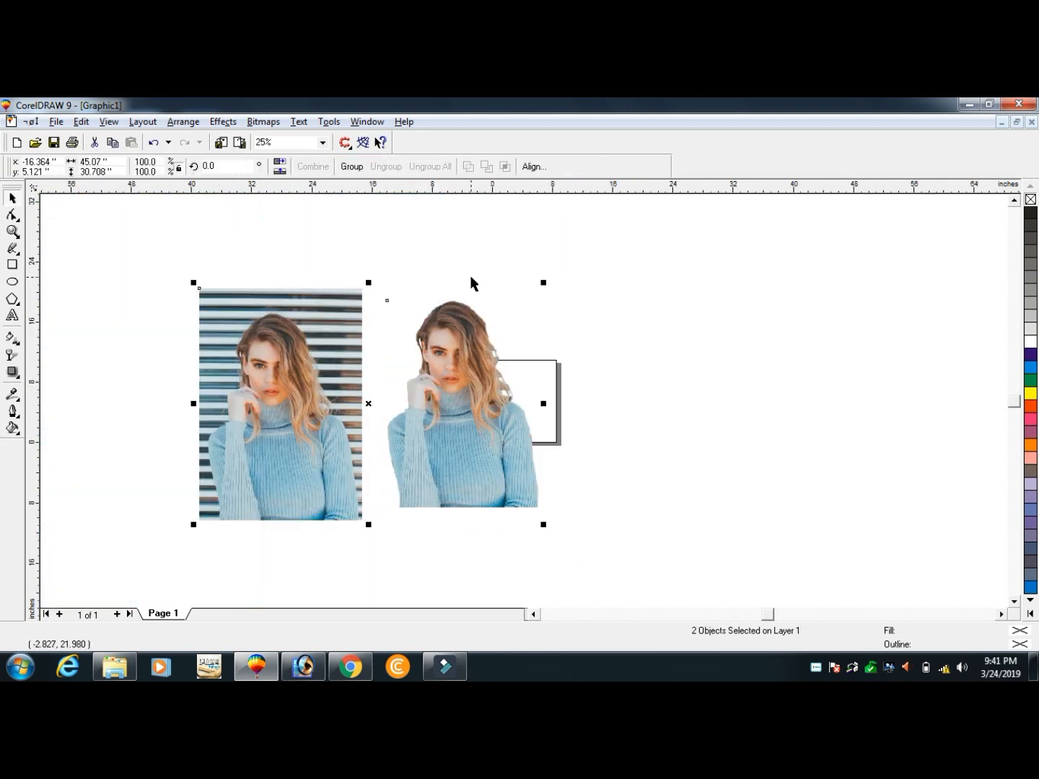
key("b")
left_click(462, 222)
left_click(450, 384)
left_click(345, 354, "shift")
key("e")
left_click(148, 279)
key("ctrl+z")
left_click(140, 218)
Draw a red-filled rectangle about 55.8 inches wide and 32.8 inches high beside the two pictures
left_click(11, 265)
mouse_move(511, 245)
left_mouse_down()
mouse_move(605, 311)
mouse_move(931, 446)
left_mouse_up()
left_click(12, 197)
left_click(1030, 406)
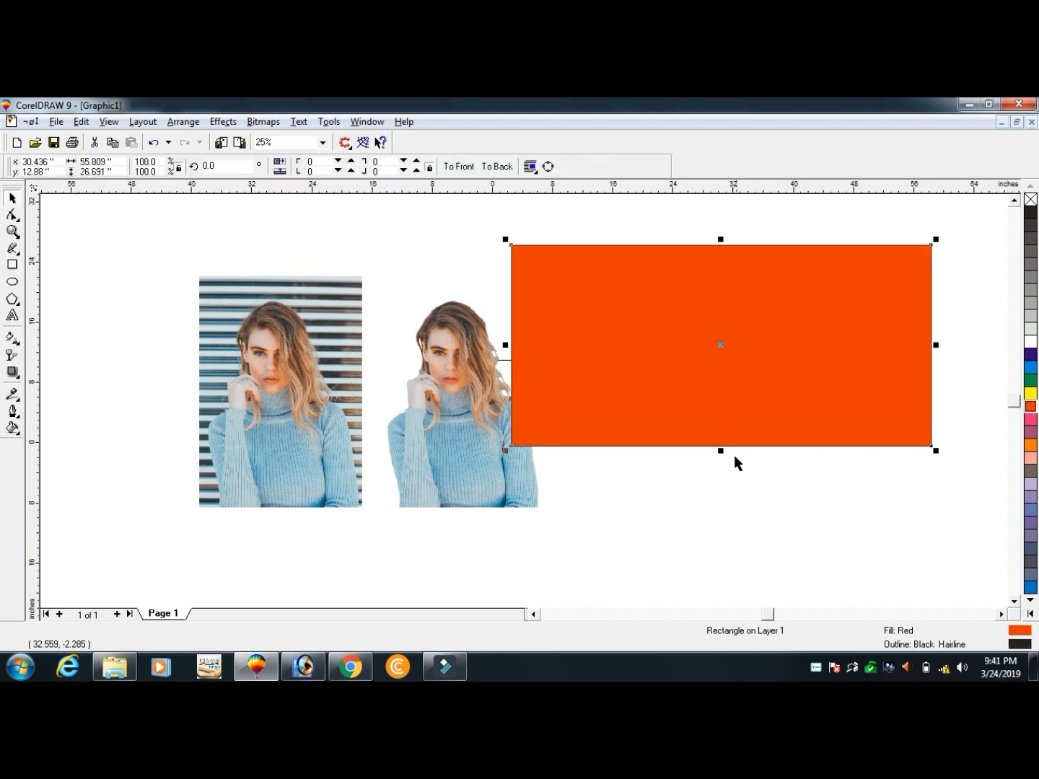
left_click_drag(720, 452, 719, 494)
Bring both pictures to the front, group them and centre the group on the red rectangle
left_click(487, 464)
left_click(319, 430, "shift")
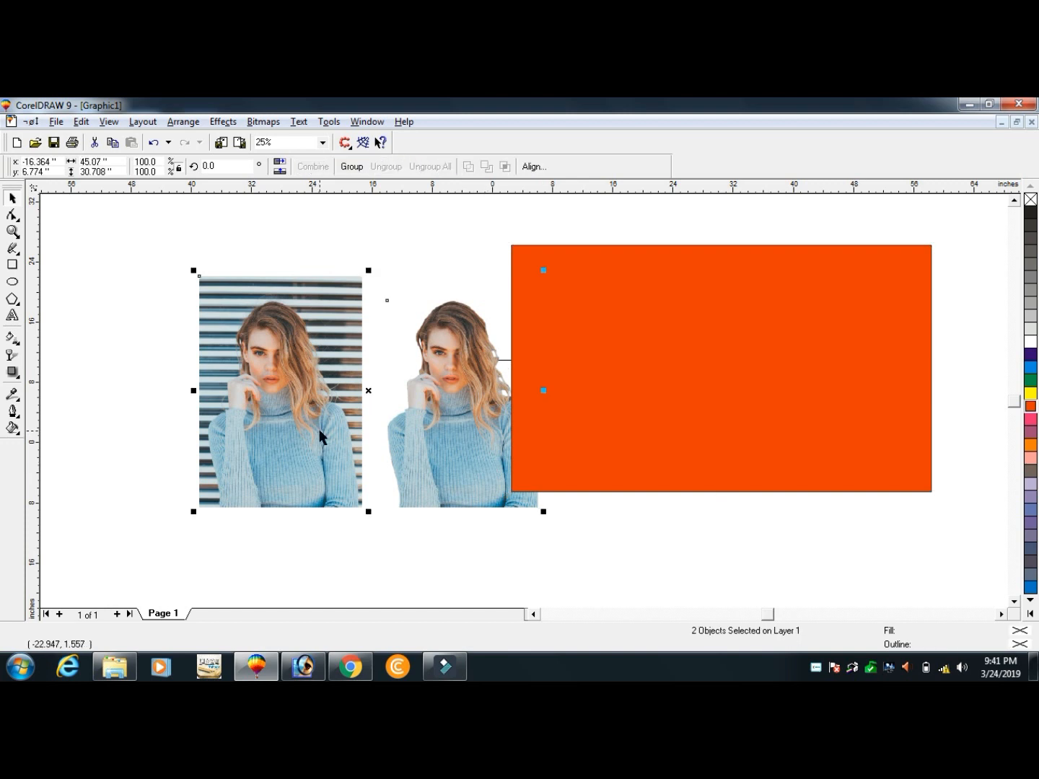
key("shift+Page_Up")
key("ctrl+g")
left_click(587, 392, "shift")
key("c")
key("e")
Ungroup the pictures and move the original photo to the left side of the red rectangle
left_click(308, 374)
key("F2")
left_click_drag(478, 511, 944, 221)
left_click(743, 376)
left_click(313, 167)
left_click(199, 273)
left_click_drag(504, 288, 451, 289)
left_click(490, 271, "shift")
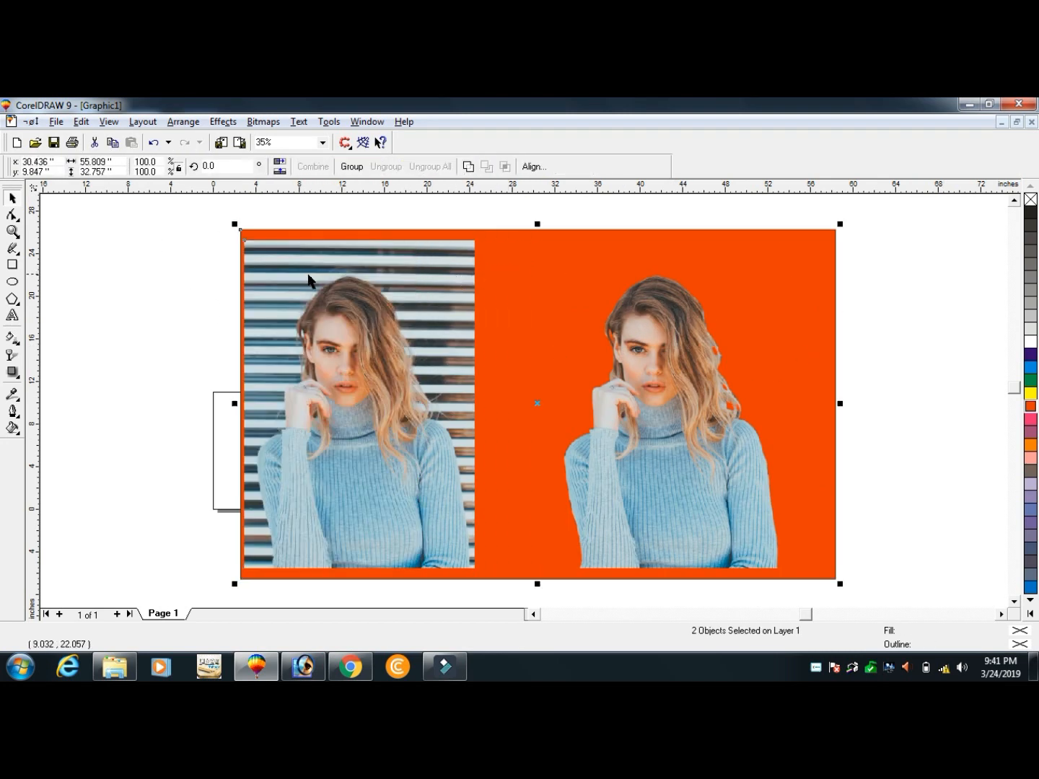
Enlarge the original photo from its centre to about 33.3 inches tall so it covers the rectangle's full height
left_click(157, 266)
left_click(408, 269)
left_click_drag(477, 235, 498, 219)
left_click(494, 246, "shift")
left_click(266, 273)
key("F2")
left_click_drag(236, 217, 729, 443)
key("F3")
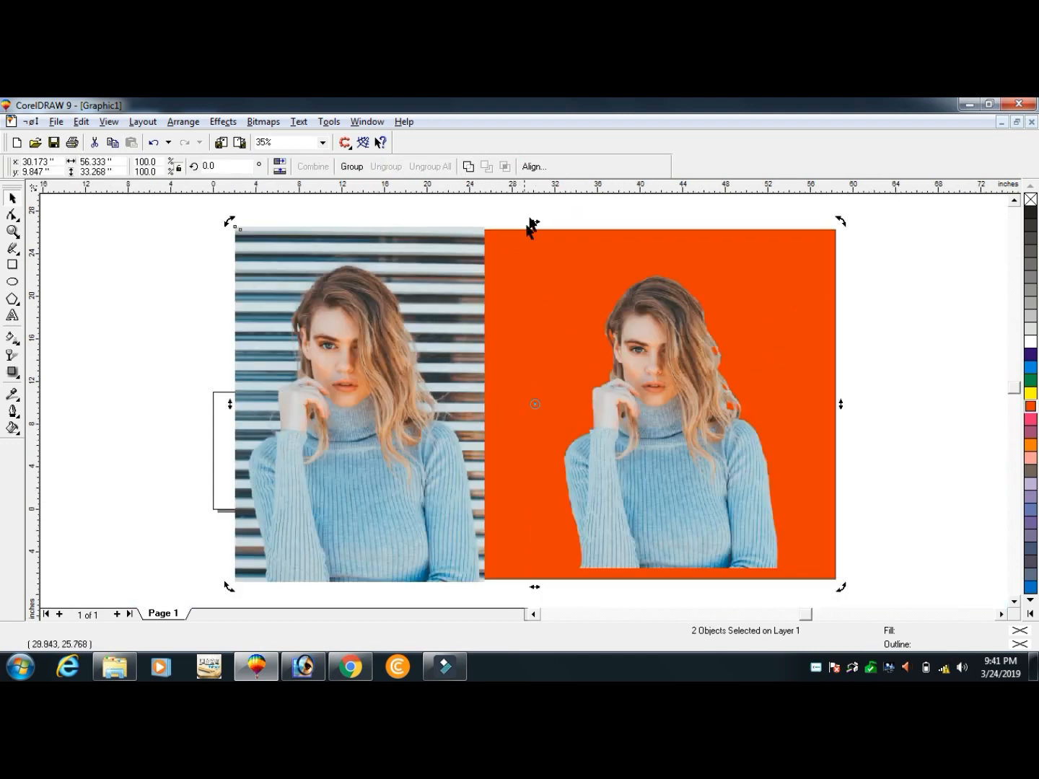
left_click(528, 219)
key("F2")
left_click_drag(243, 225, 742, 435)
key("F3")
Place the original photo inside the red rectangle with PowerClip and convert the rectangle to curves
left_click(433, 385)
key("alt+c")
key("w")
key("p")
left_click(577, 334)
left_click(511, 417)
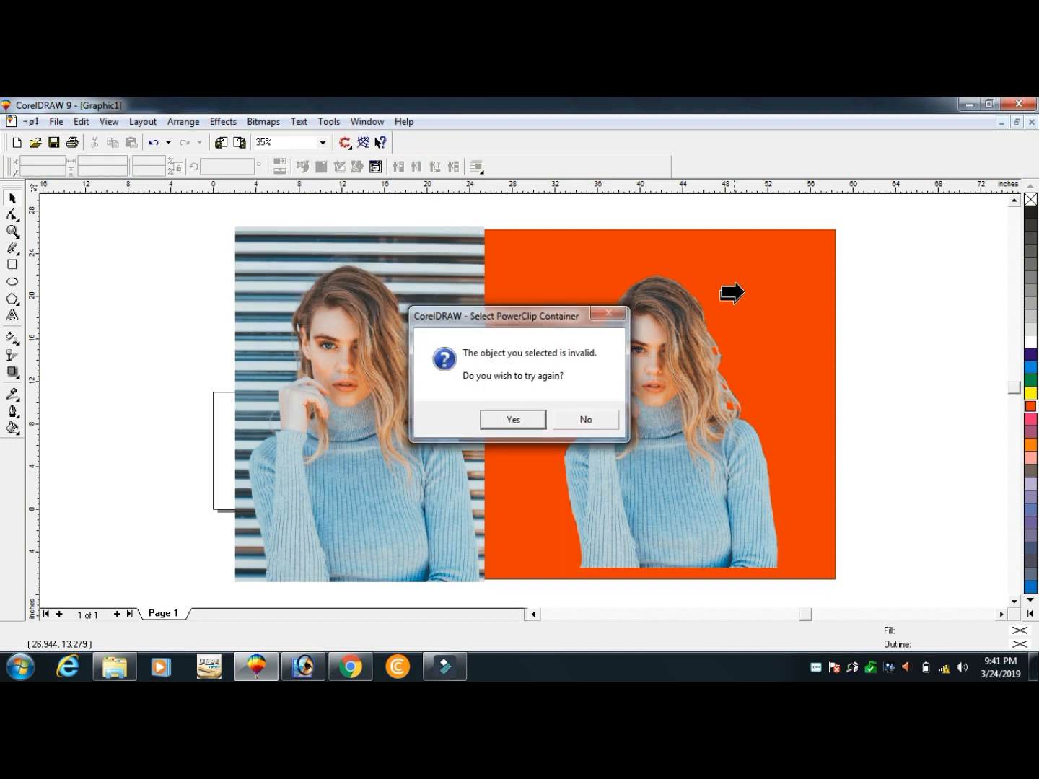
left_click(742, 292)
left_click_drag(404, 357, 258, 368)
key("ctrl+z")
left_click(548, 167)
Move the cutout further right on the red background and centre it vertically on the rectangle
left_click_drag(661, 345, 694, 319)
key("F2")
left_click_drag(454, 201, 963, 508)
key("F3")
left_click(505, 341, "shift")
key("e")
left_click(865, 390)
left_click(774, 394)
left_click(465, 419, "shift")
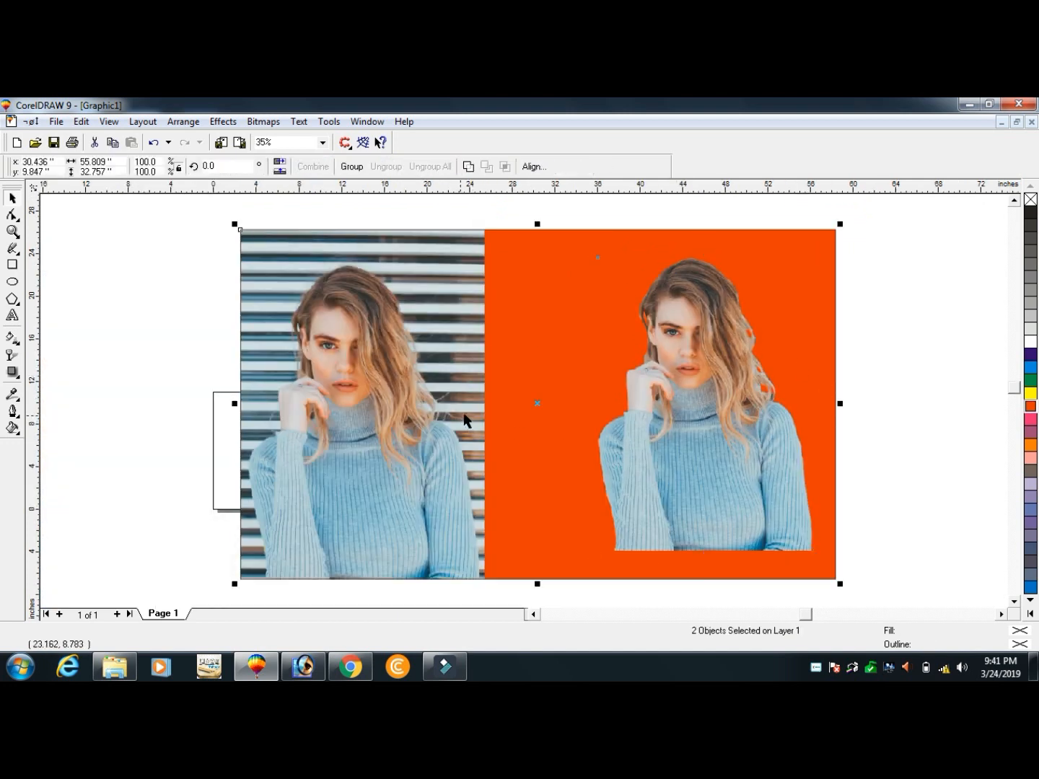
left_click(182, 426)
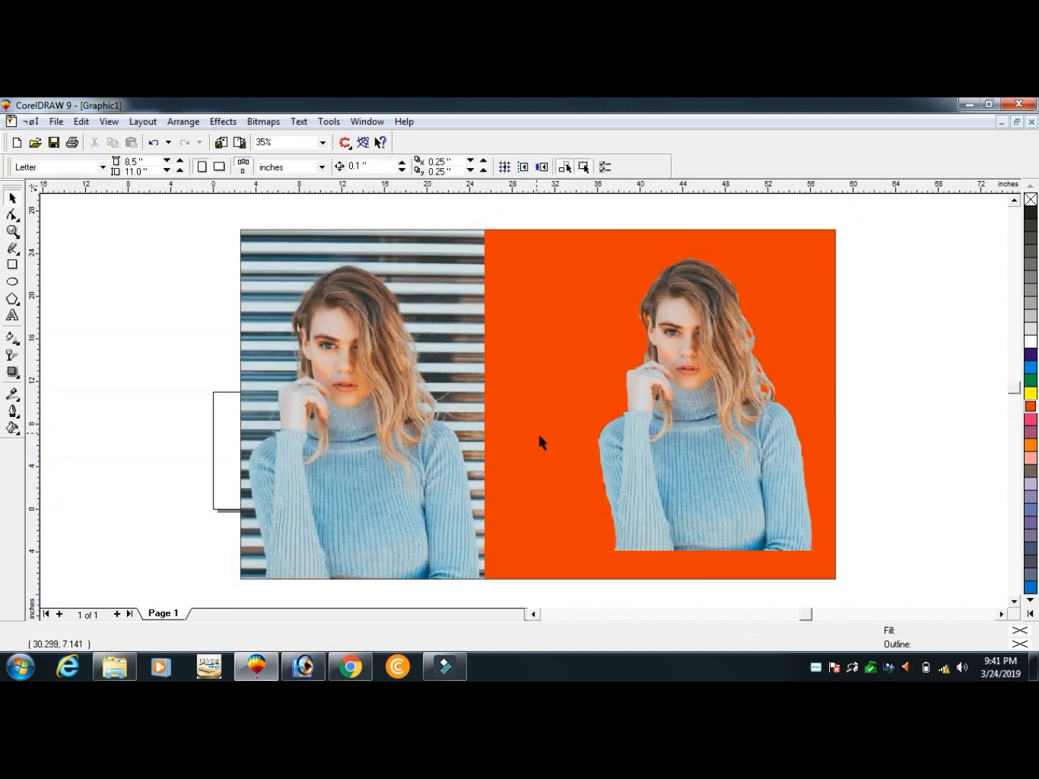
Enlarge the cutout and align it with the bottom and right edges of the red rectangle
left_click_drag(674, 469, 717, 510)
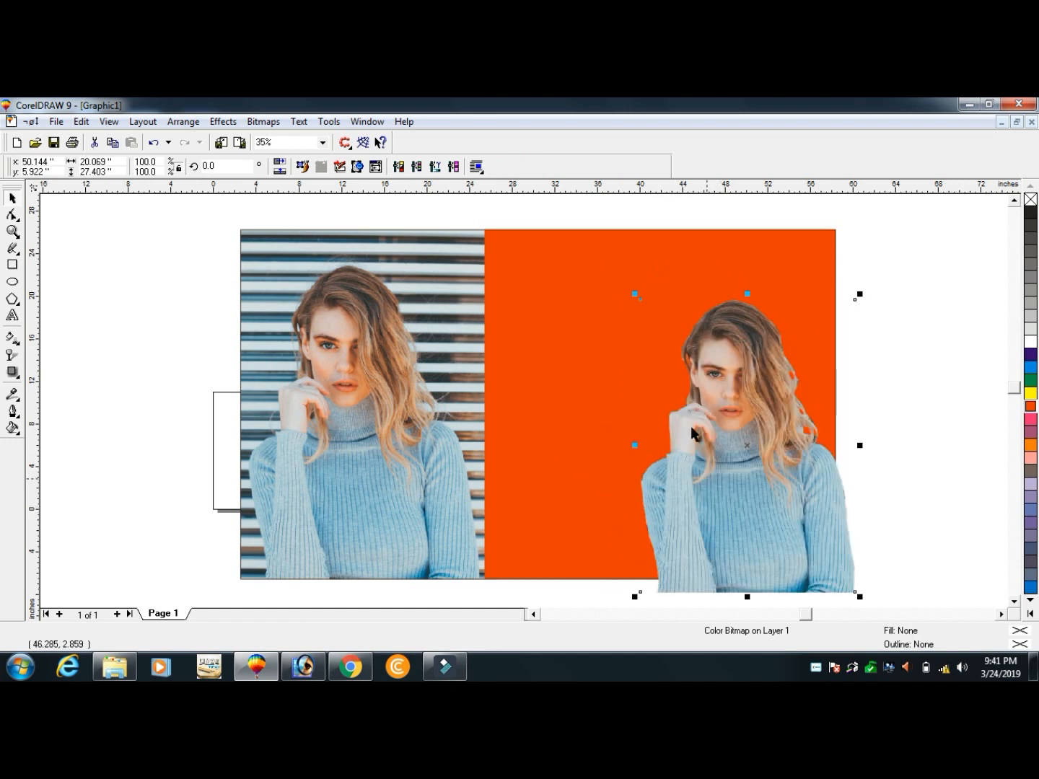
left_click_drag(634, 294, 596, 231)
left_click(577, 318, "shift")
key("e")
key("Escape")
left_click(772, 426)
left_click(546, 439, "shift")
key("b")
key("r")
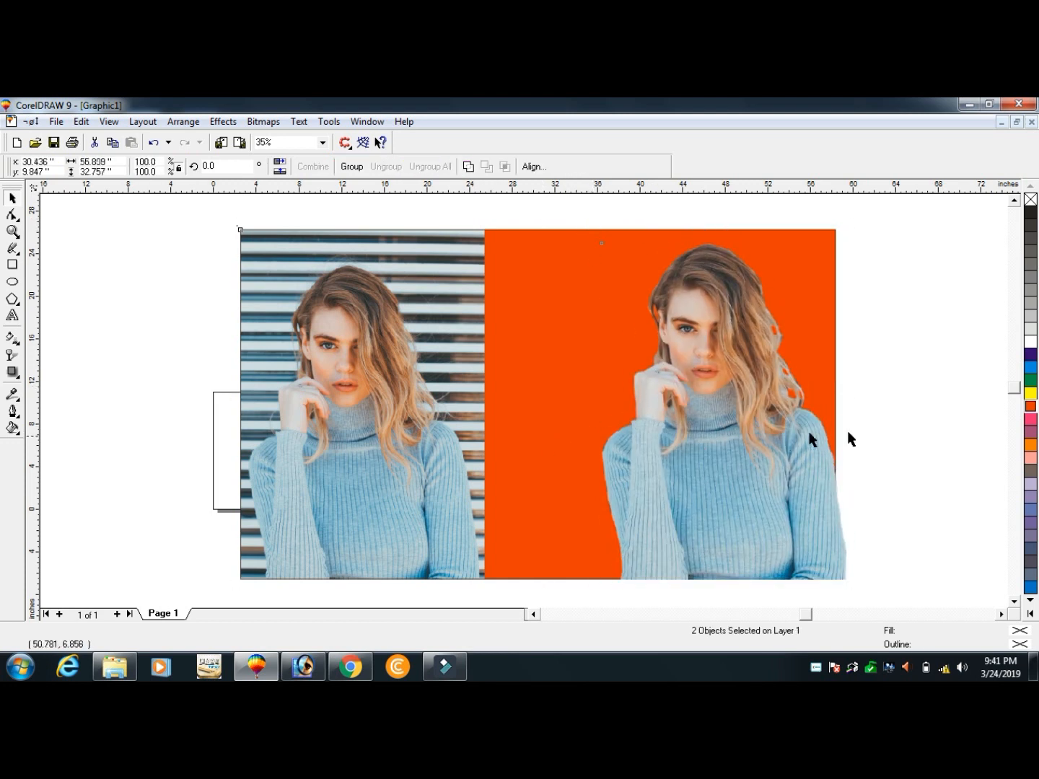
left_click(850, 433)
Place the enlarged cutout inside the red rectangle with PowerClip
left_click(748, 483)
key("alt+c")
key("w")
key("p")
left_click(489, 465)
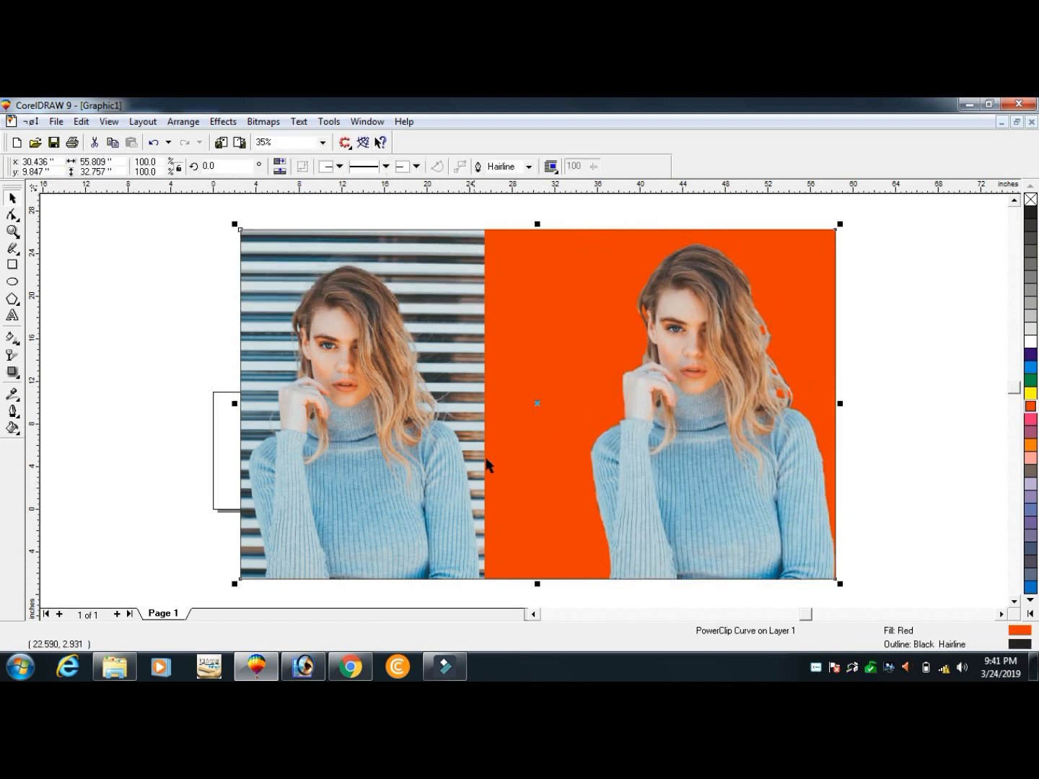
key("F3")
left_click_drag(675, 431, 618, 442)
key("ctrl+z")
Centre the finished comparison graphic on the page, fit it in view and deselect it
key("F2")
left_click_drag(463, 241, 951, 505)
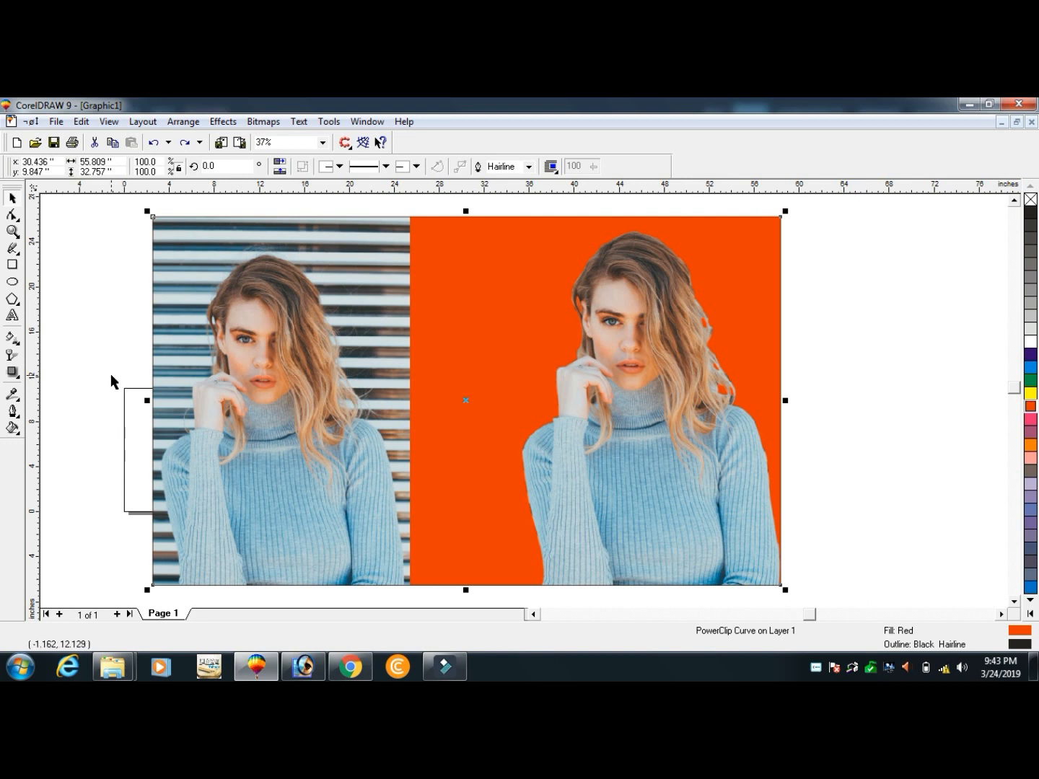
key("p")
key("F4")
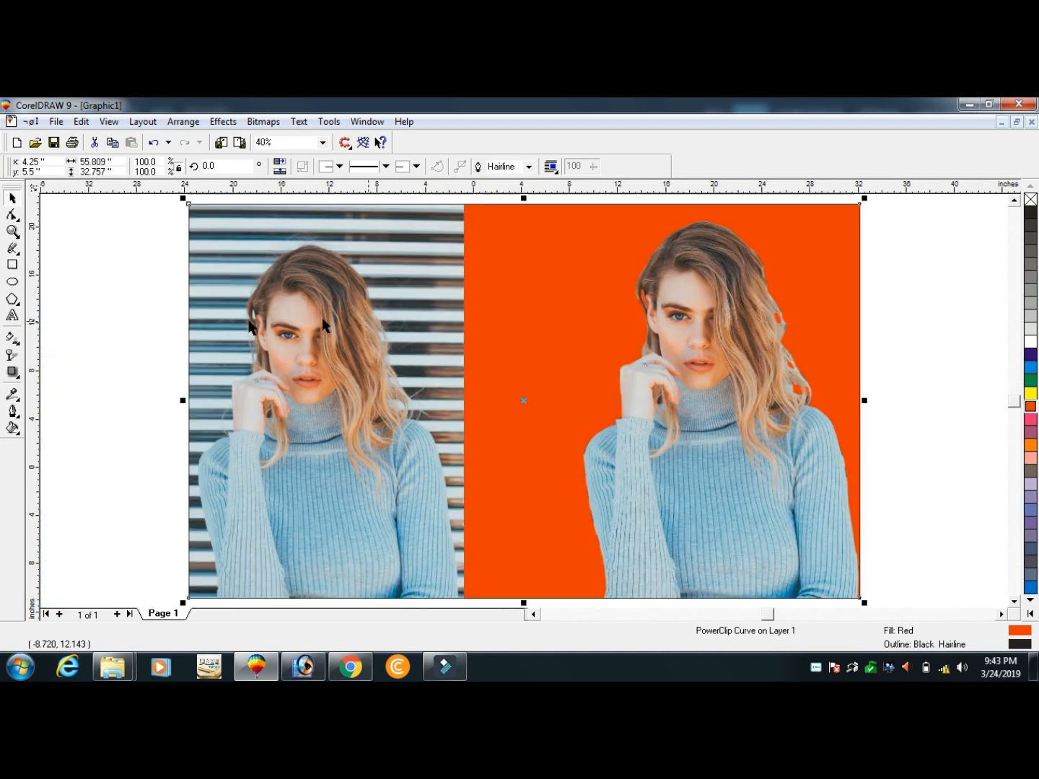
left_click(153, 358)
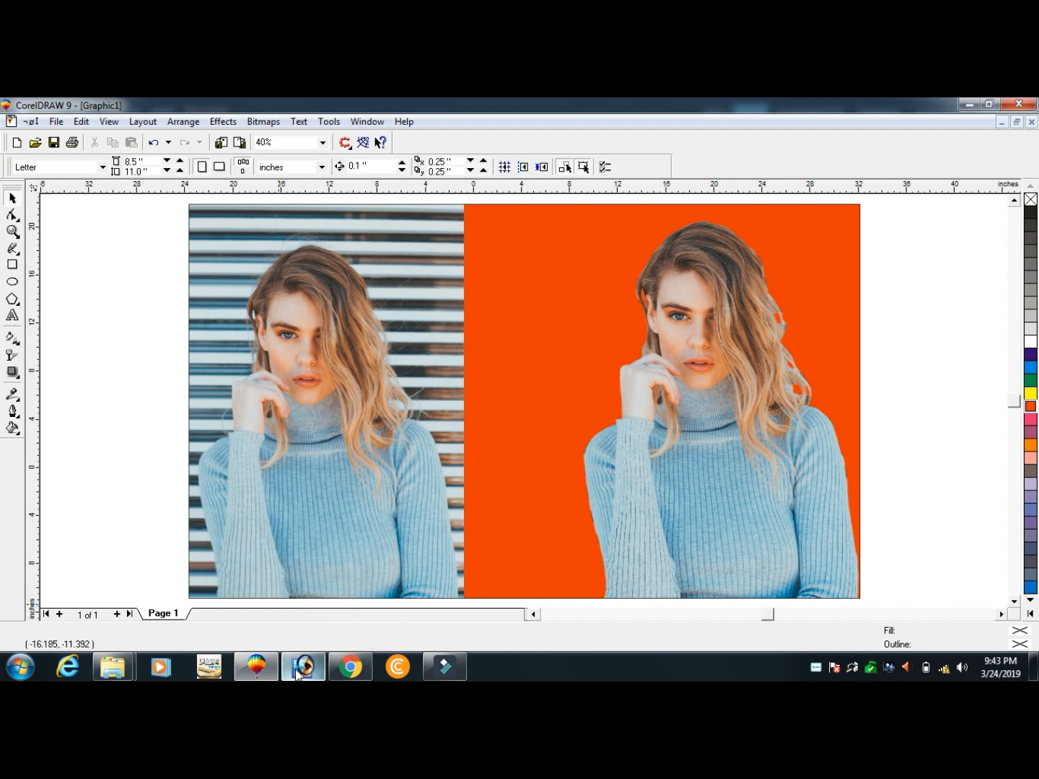
Switch to Chrome and look through the uploaded videos on the YouTube channel page
mouse_move(298, 671)
left_click(306, 610)
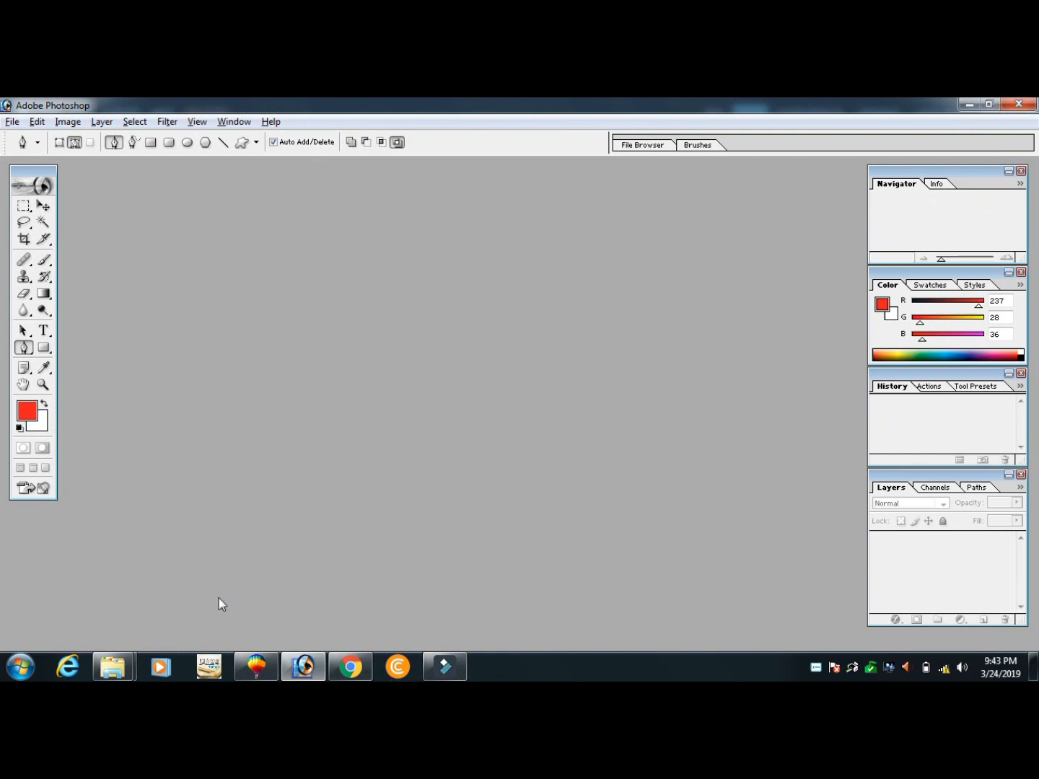
left_click(339, 653)
scroll(611, 385, "down", 1)
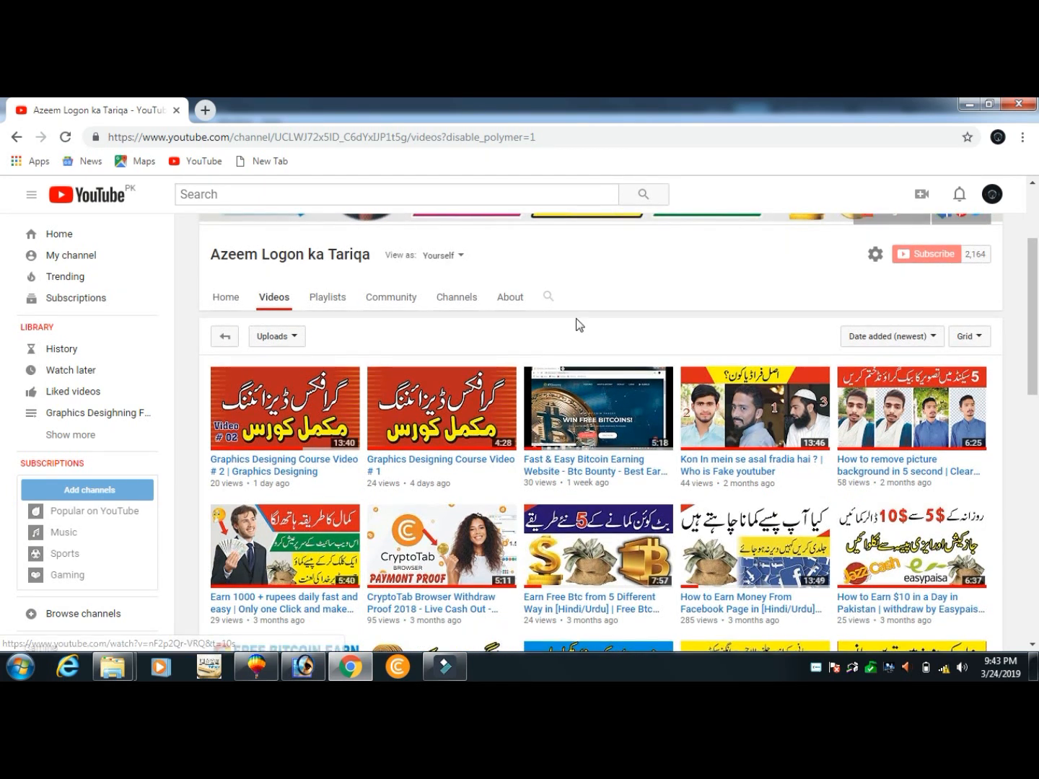
scroll(573, 326, "down", 10)
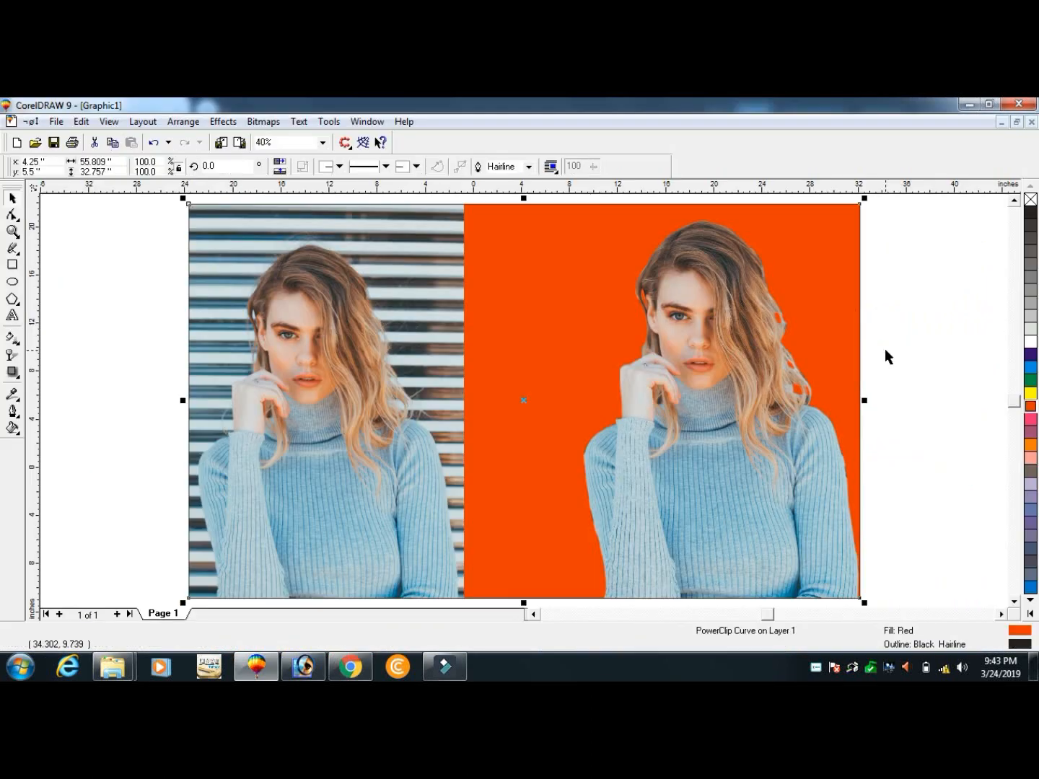
left_click(884, 349)
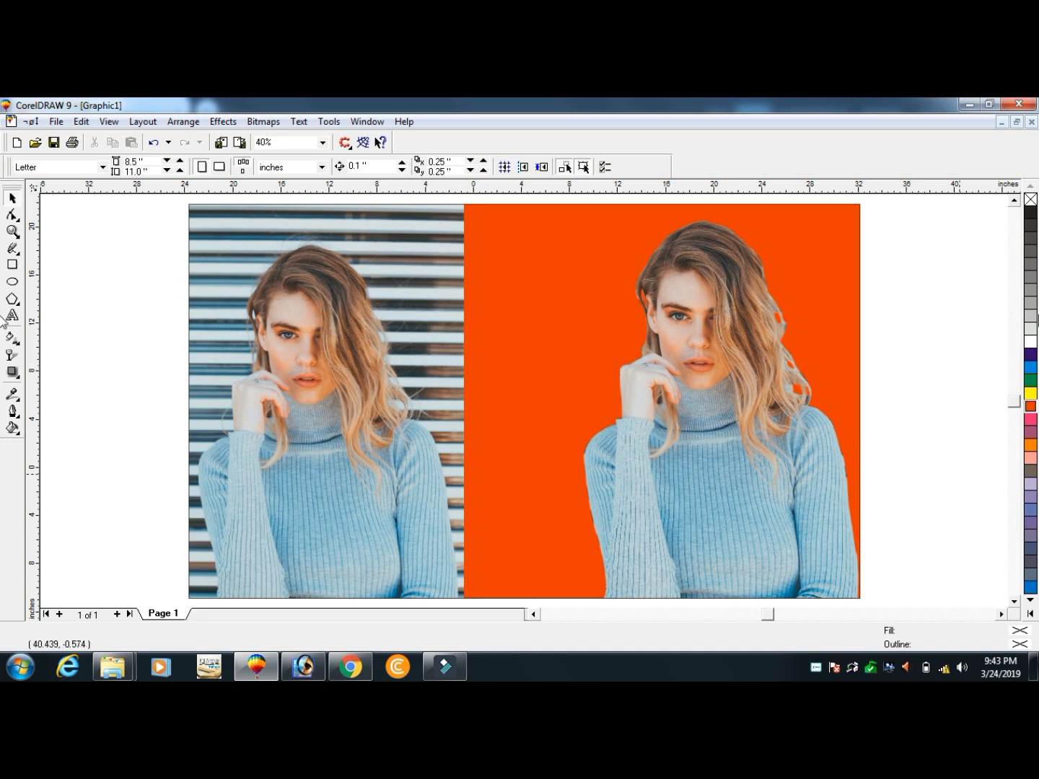
right_click(845, 664)
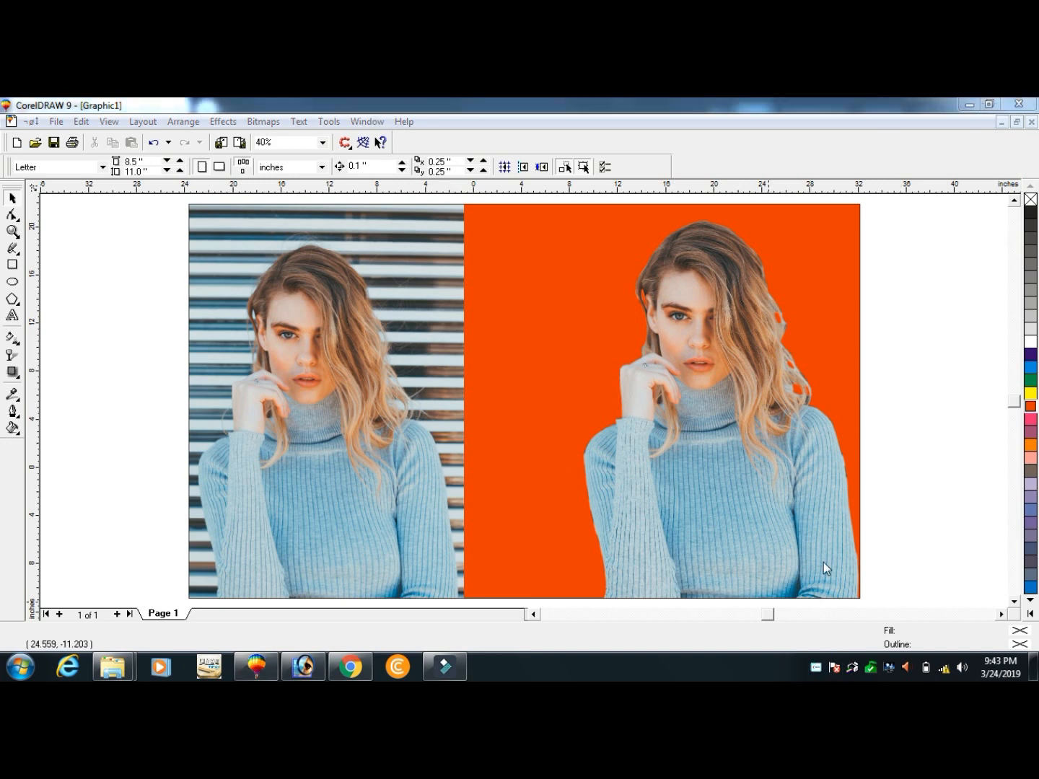